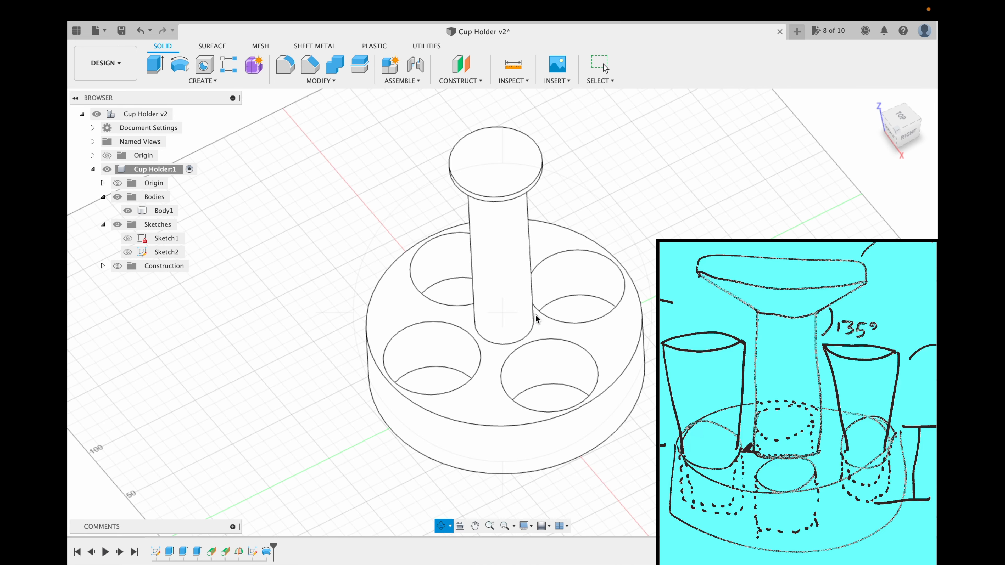
Step: Examine the cup holder's base up close, checking its top outer edge
click(475, 525)
drag(475, 404, 497, 417)
click(440, 525)
click(475, 526)
key(Escape)
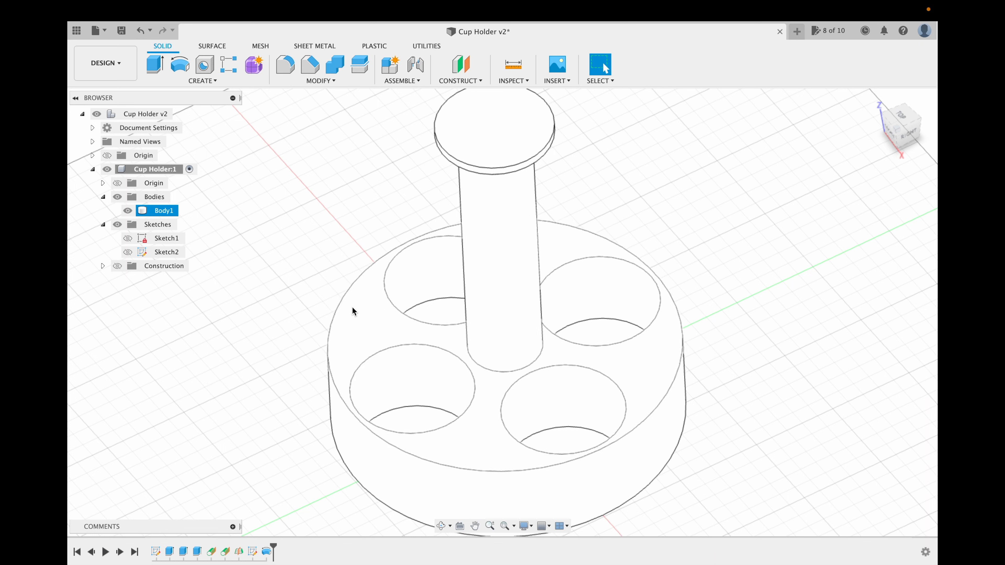
click(403, 243)
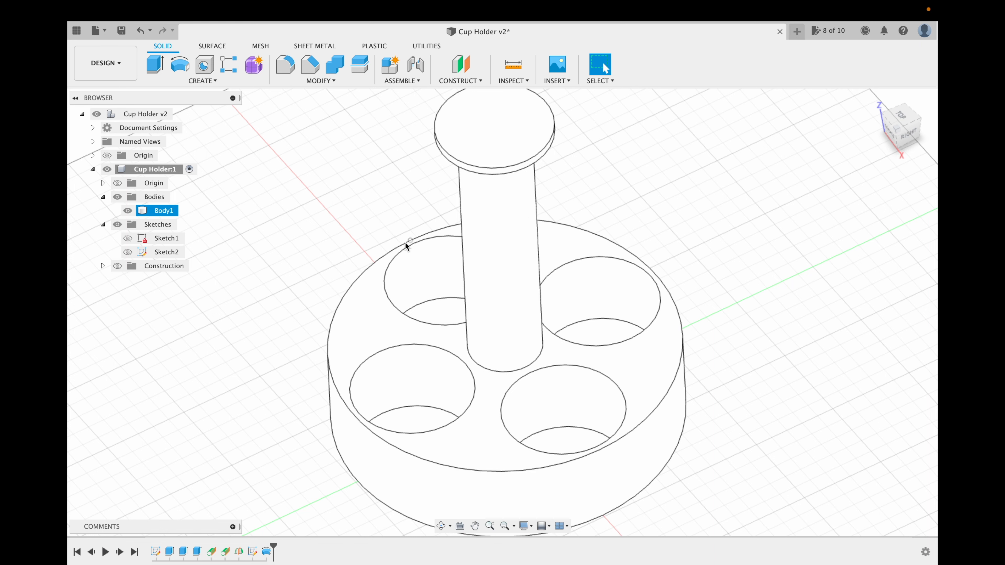
click(330, 372)
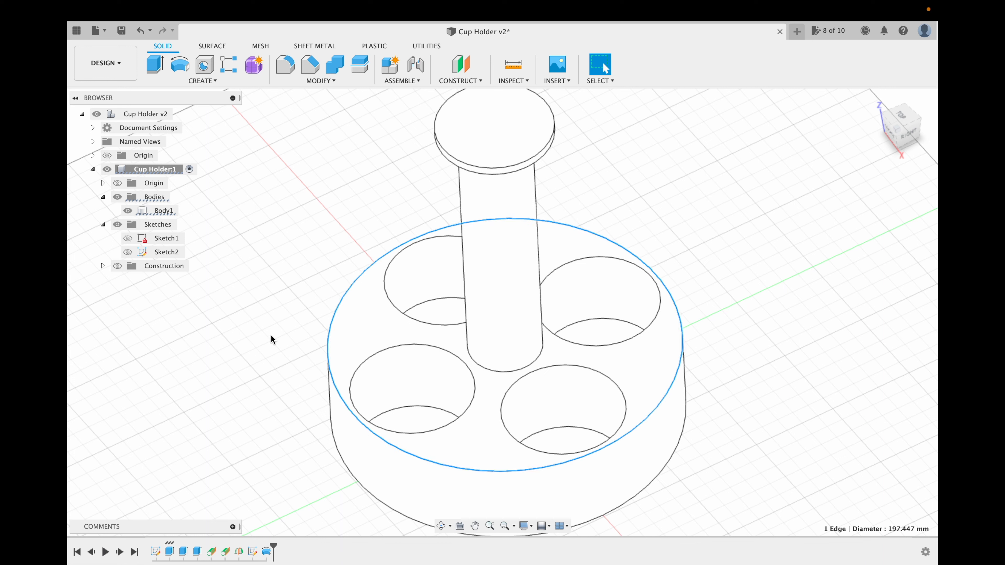
click(328, 377)
click(288, 377)
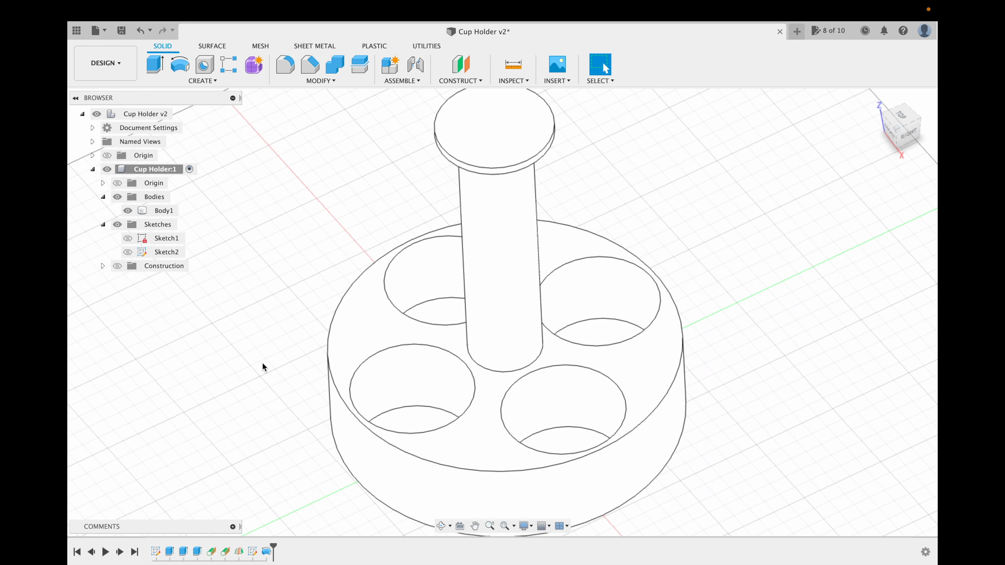
click(326, 365)
click(292, 373)
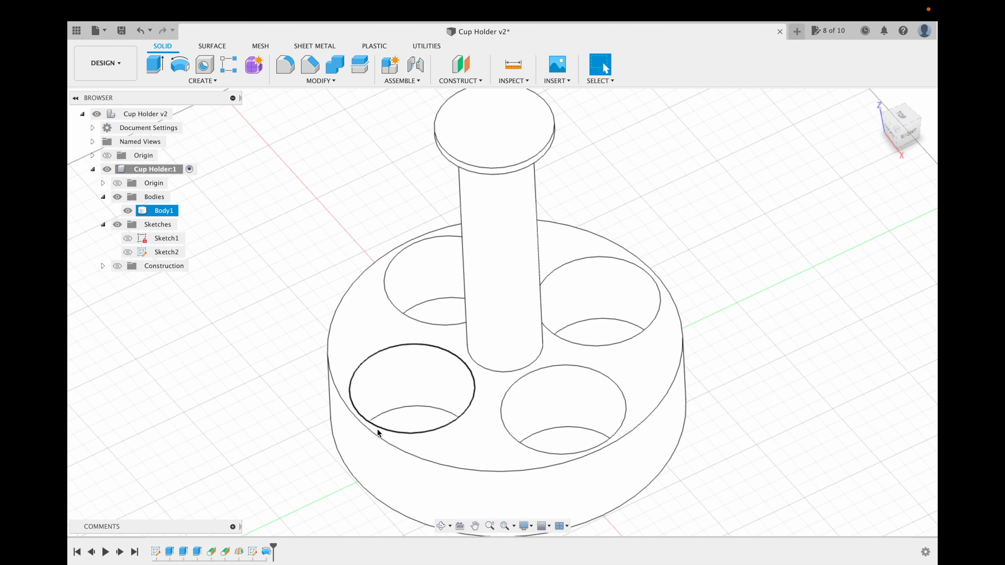
click(310, 64)
click(331, 322)
text(sm)
key(BackSpace)
text(mooth)
key(Return)
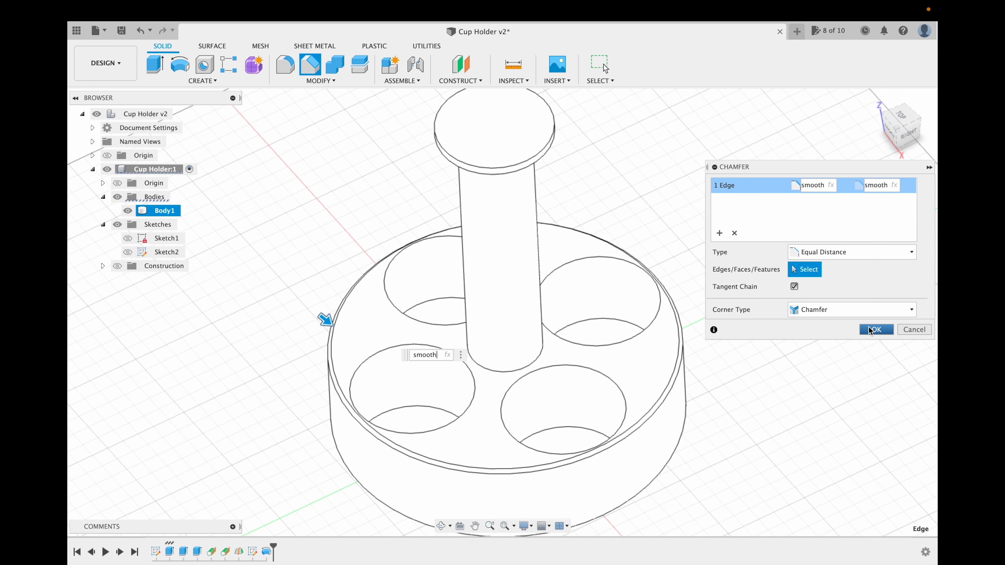
click(476, 527)
drag(349, 471, 442, 332)
click(489, 526)
drag(460, 241, 464, 313)
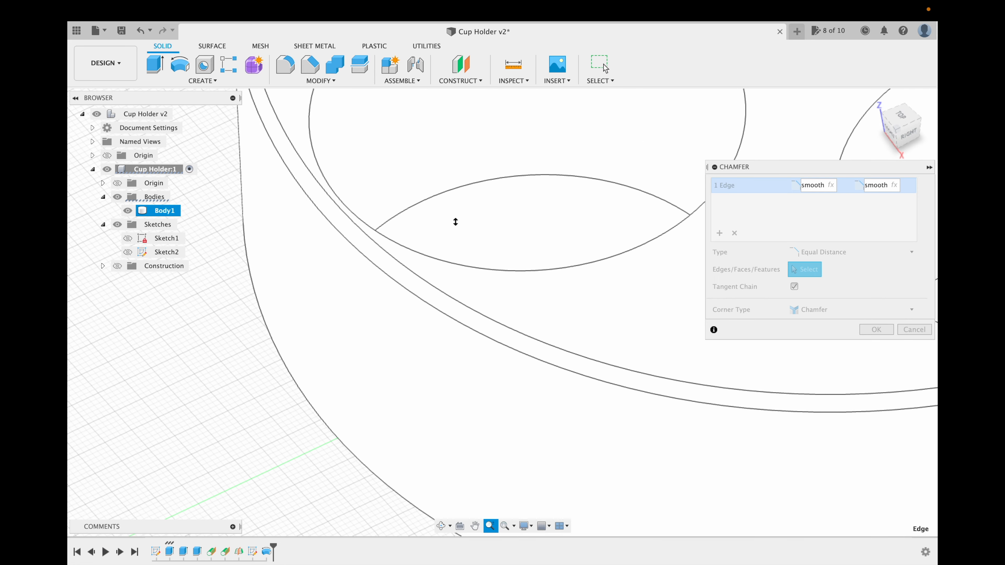
drag(447, 422, 459, 344)
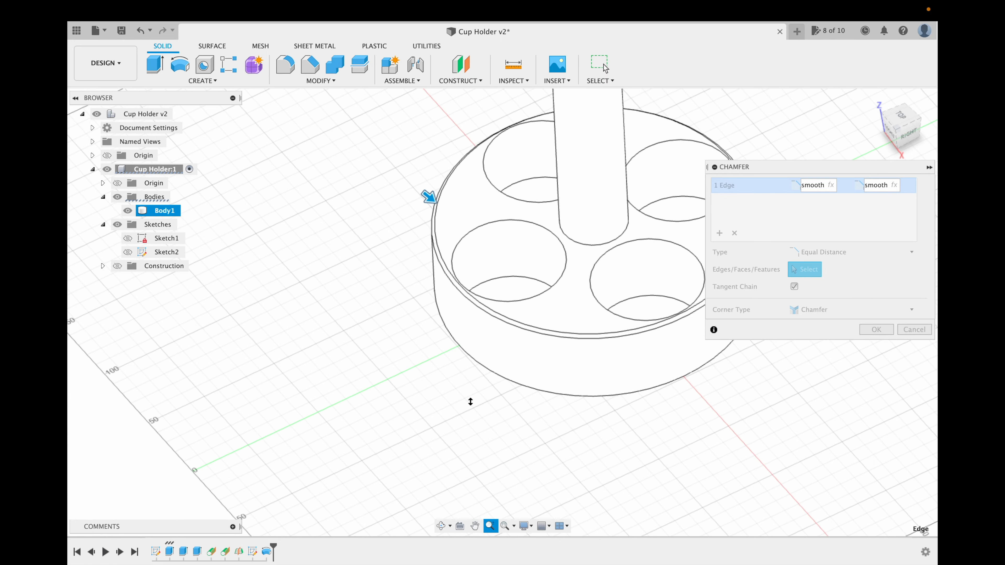
click(477, 526)
drag(536, 305, 460, 397)
click(490, 526)
key(Escape)
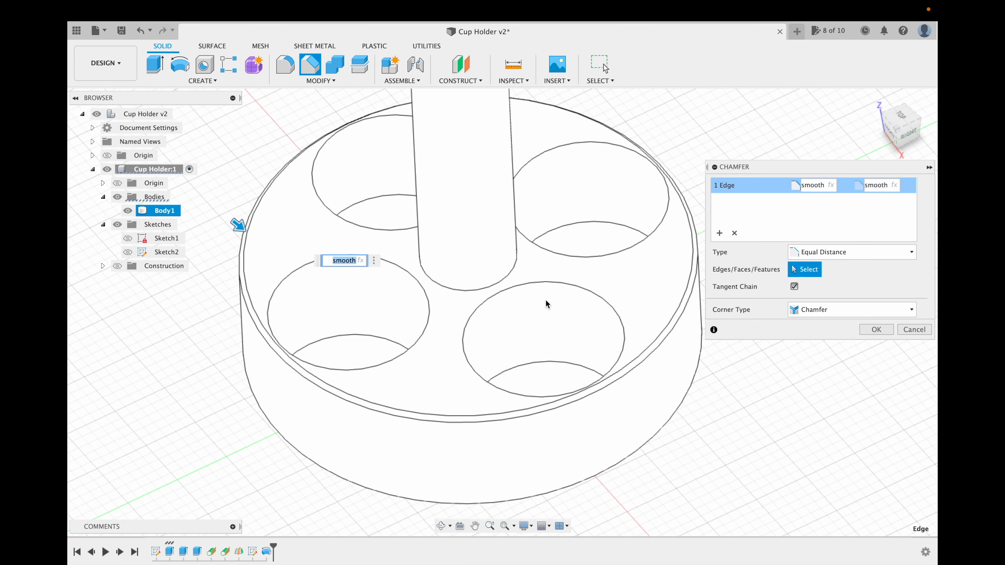
click(892, 332)
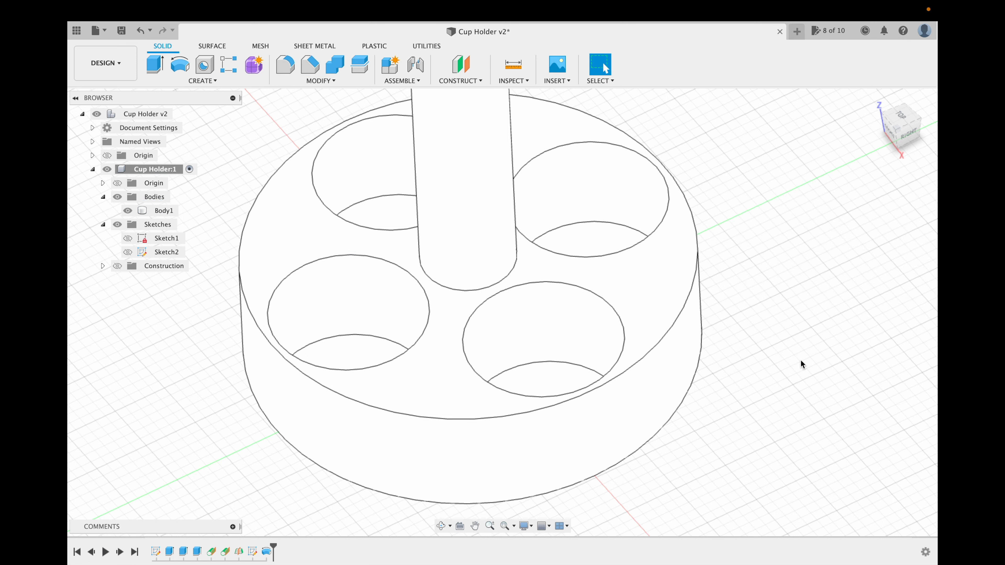
Step: Open the first sketch, containing the base and cup hole circles, for editing
click(476, 525)
drag(424, 312, 450, 355)
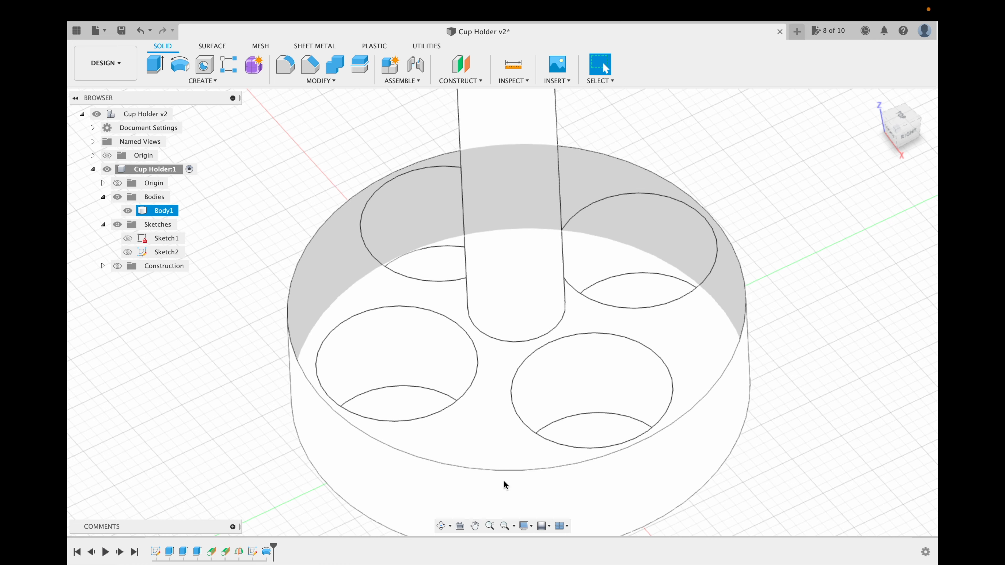
click(505, 526)
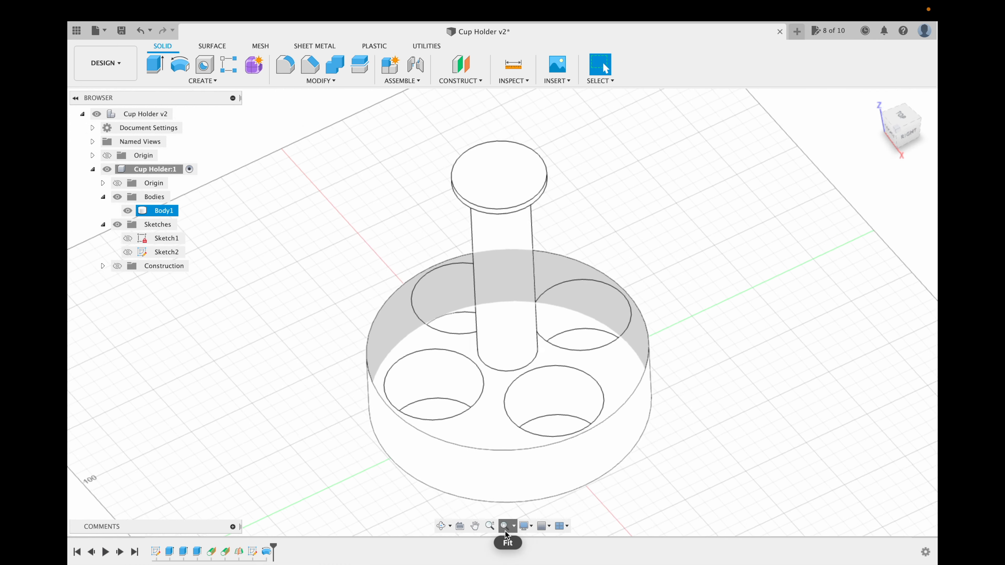
right_click(156, 554)
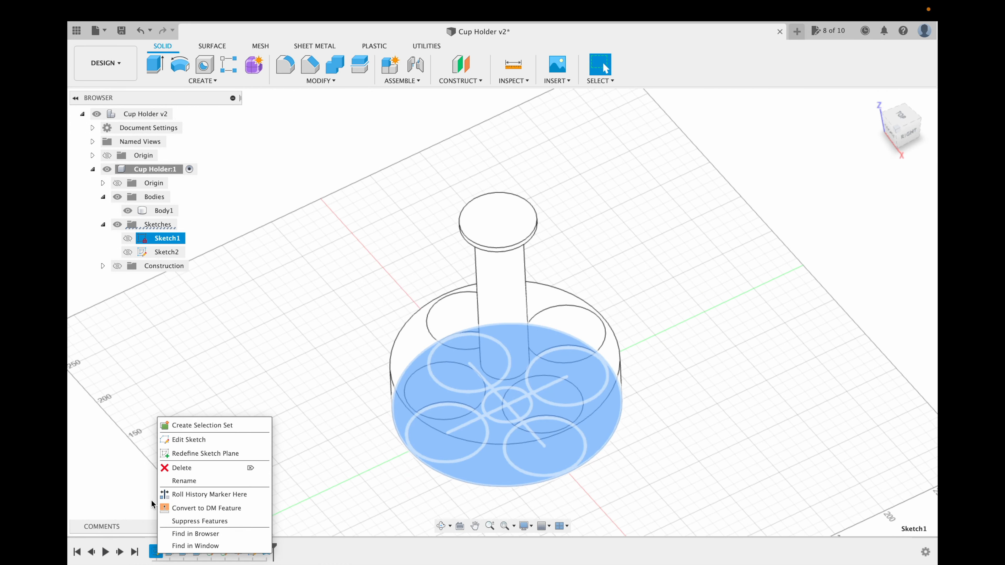
click(198, 440)
scroll(313, 315, up, 3)
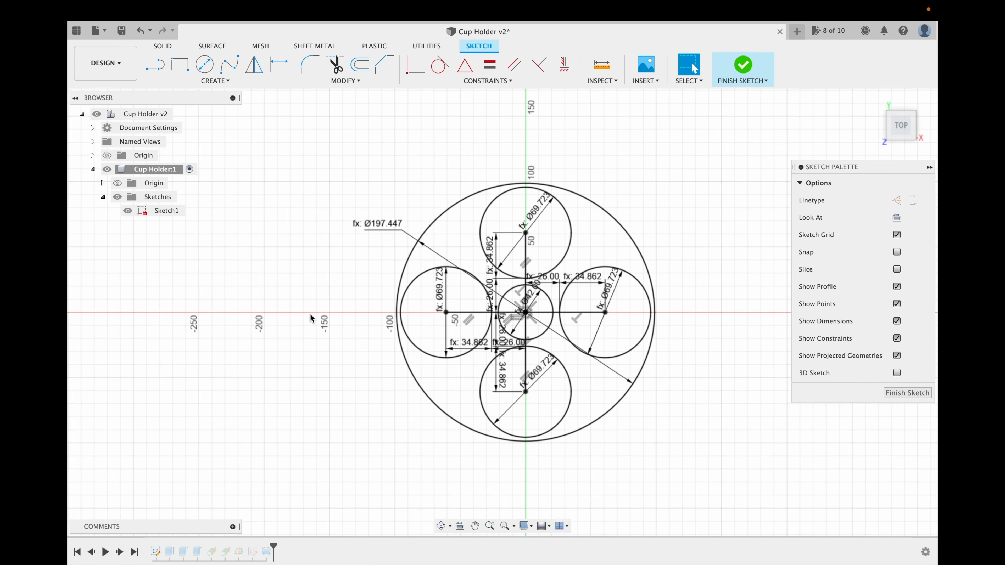
click(474, 525)
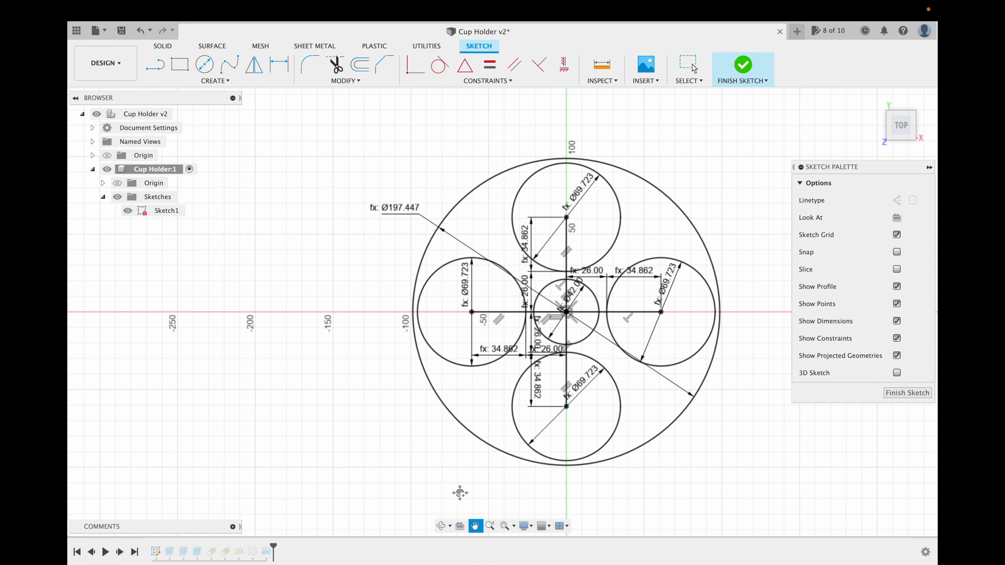
drag(431, 496, 377, 489)
key(Escape)
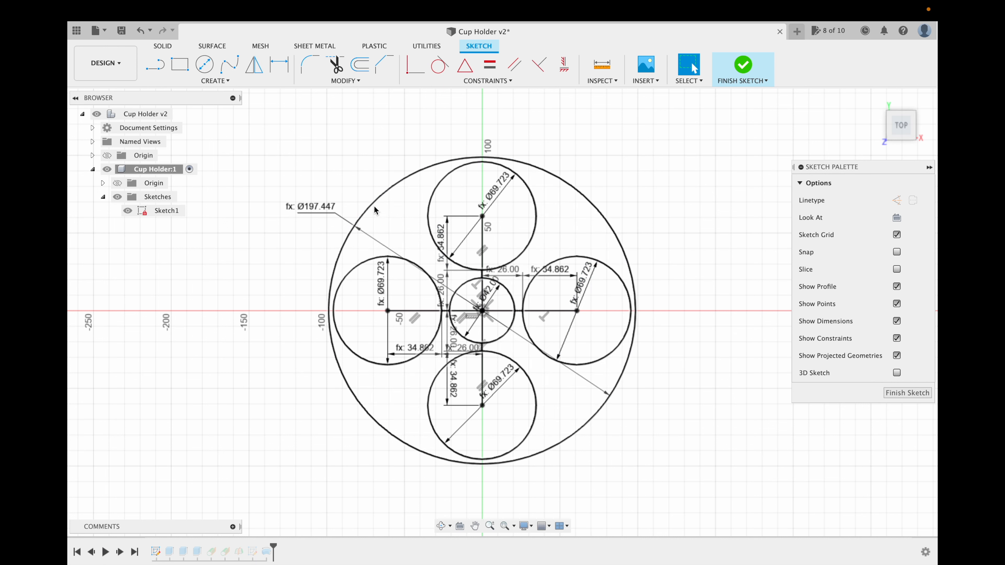
Step: Set the outer circle's diameter to 2 * diameter_holder + diameter_handle_base + 4 * width_wall + 4 * smooth
click(320, 214)
double_click(320, 214)
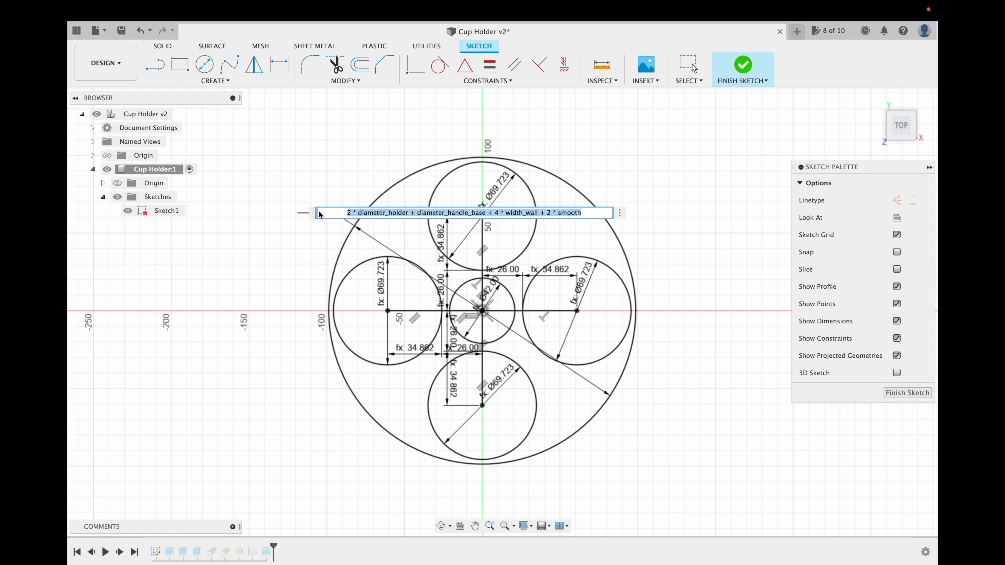
click(548, 214)
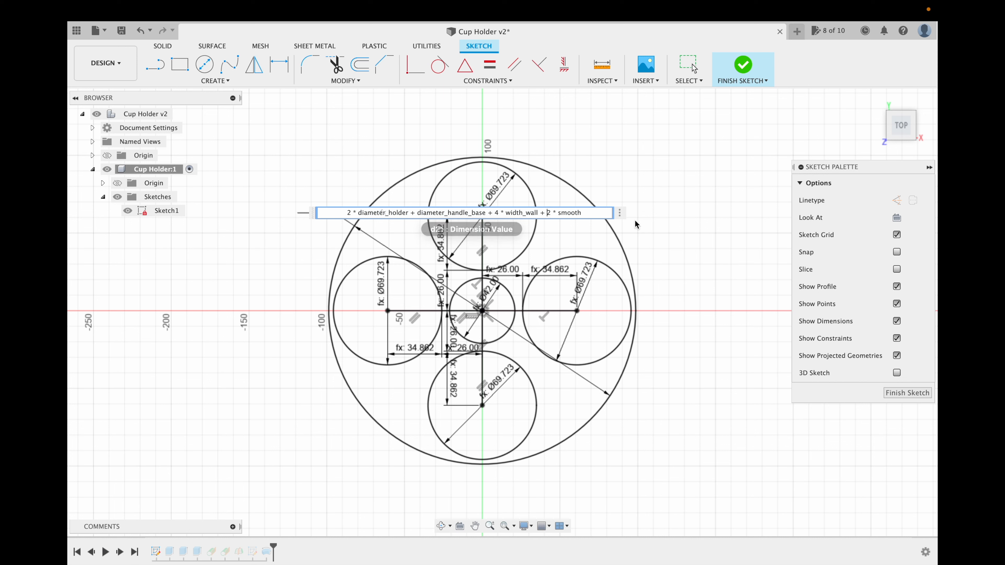
key(BackSpace)
text(4)
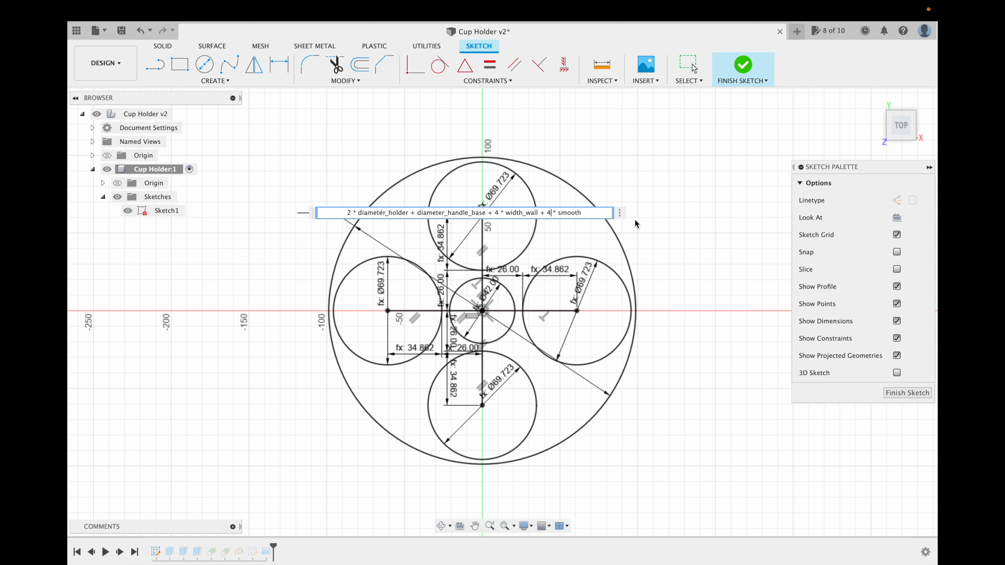
key(Return)
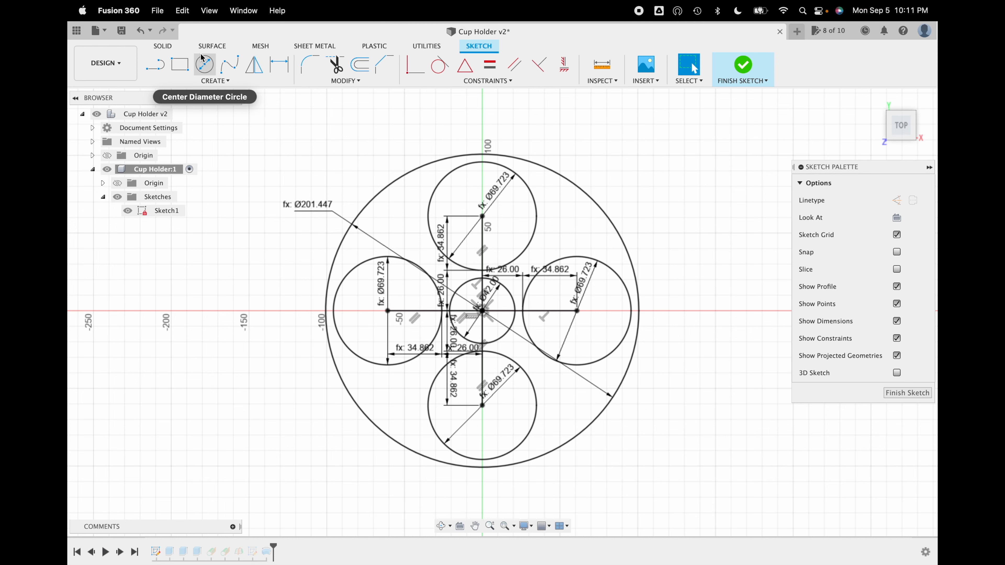
click(156, 66)
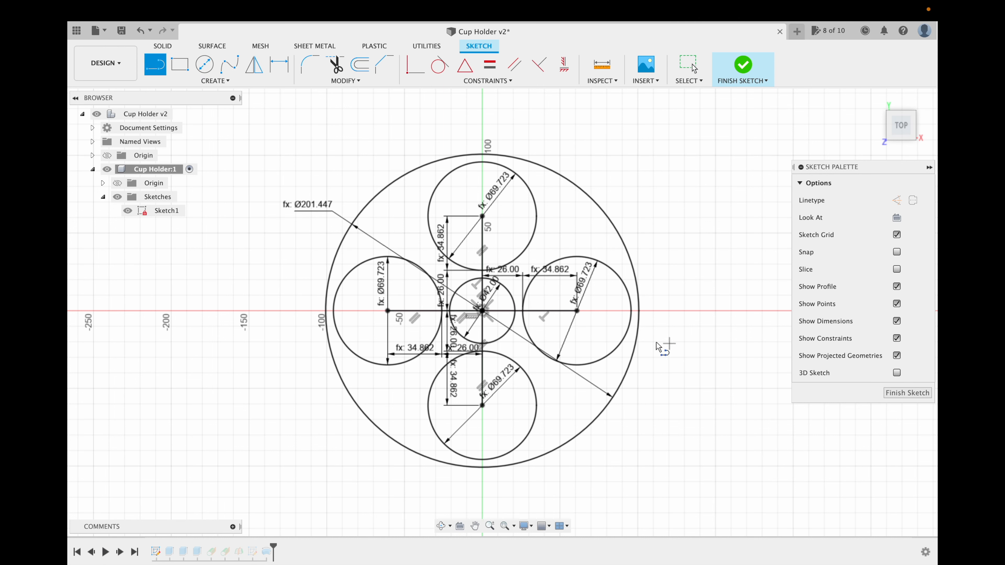
click(632, 311)
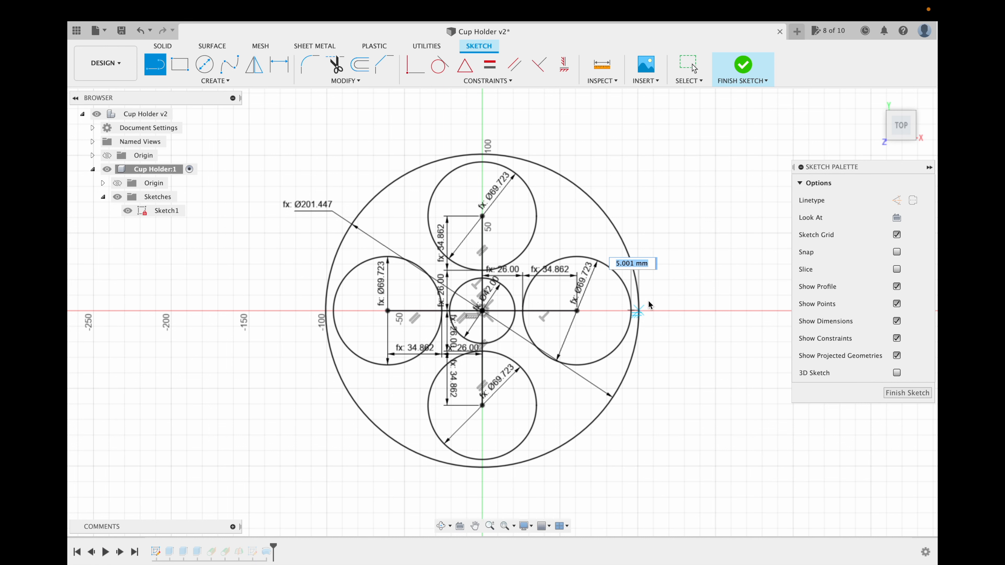
key(Escape)
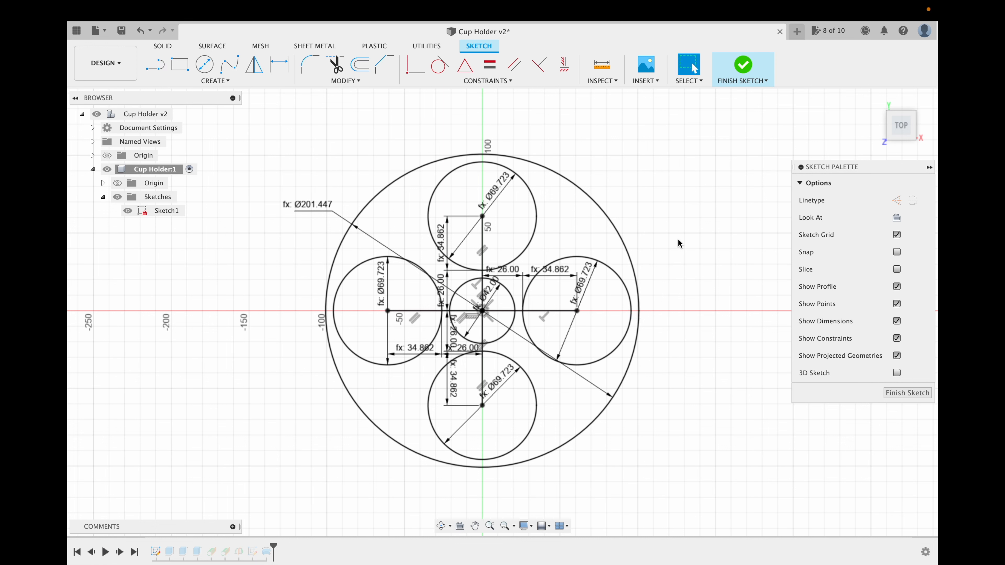
Step: Finish editing the base sketch and return to an angled view of the 3D model
click(906, 393)
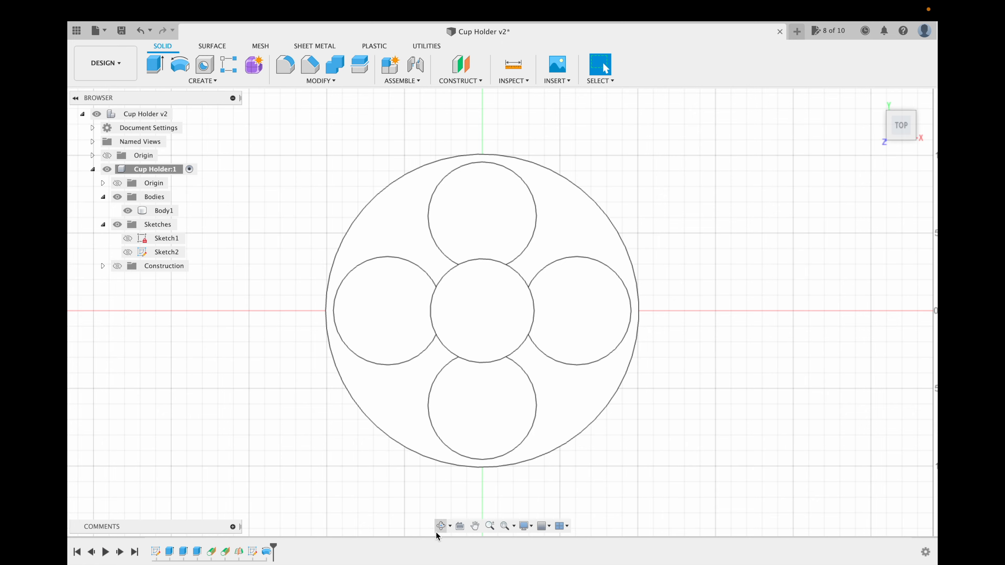
click(442, 525)
drag(452, 350, 427, 295)
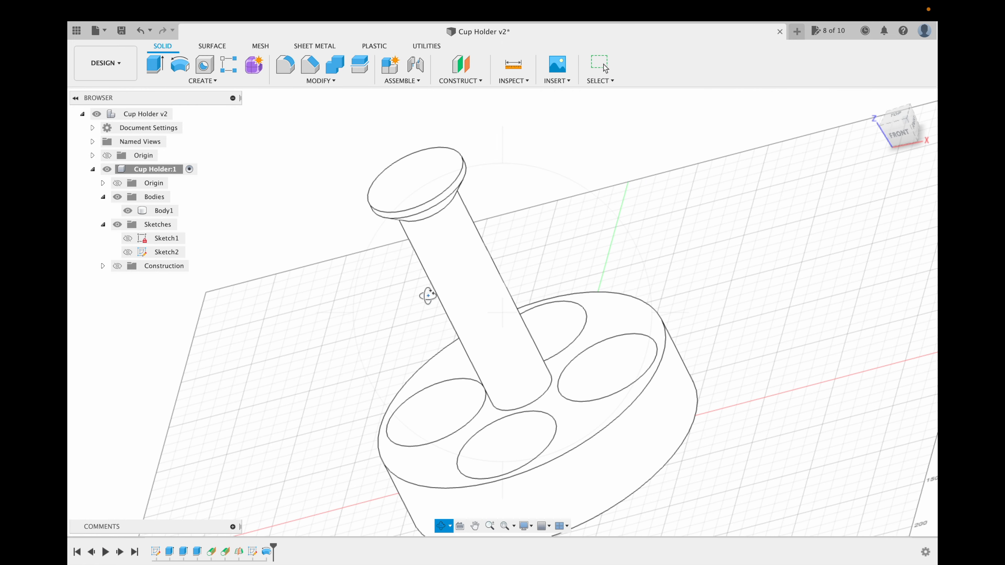
drag(552, 173, 586, 238)
key(Escape)
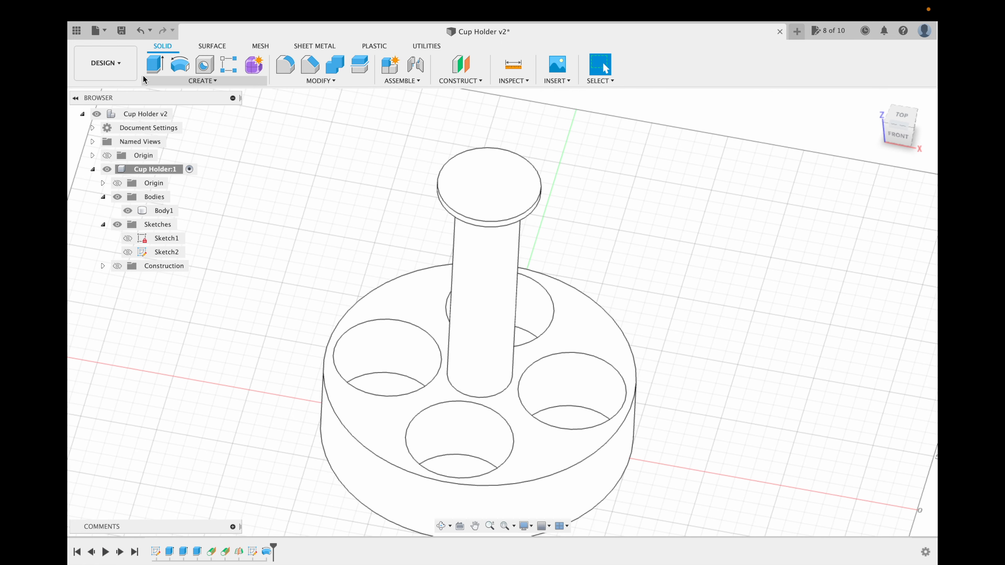
Step: Measure the distance between a cup hole's outermost edge point and the base's top outer edge
click(513, 64)
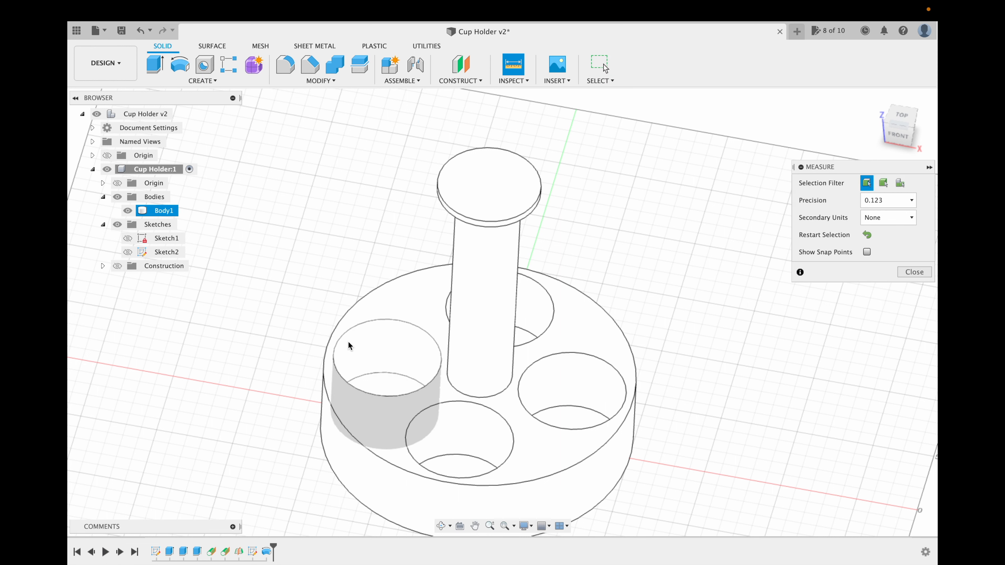
click(327, 350)
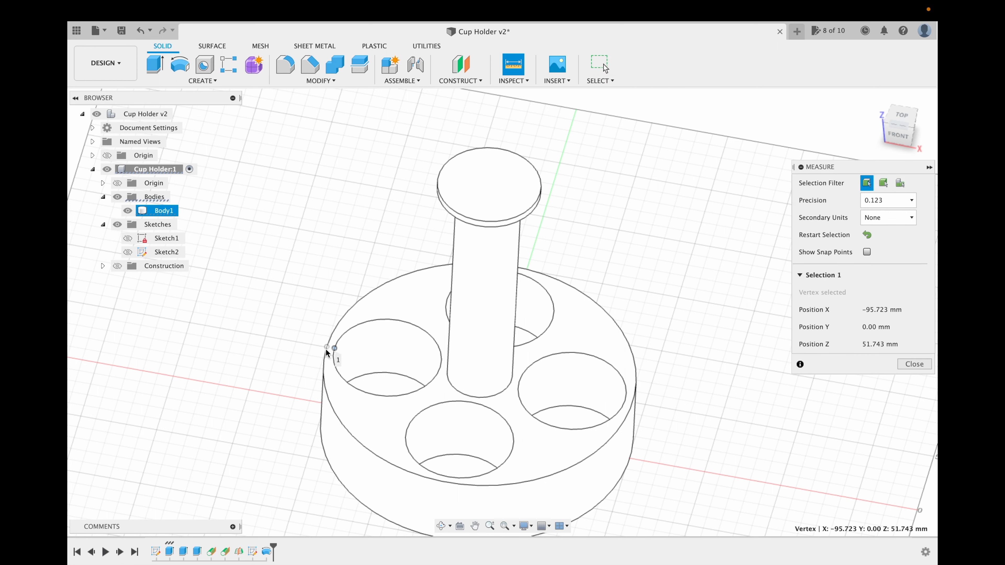
click(334, 348)
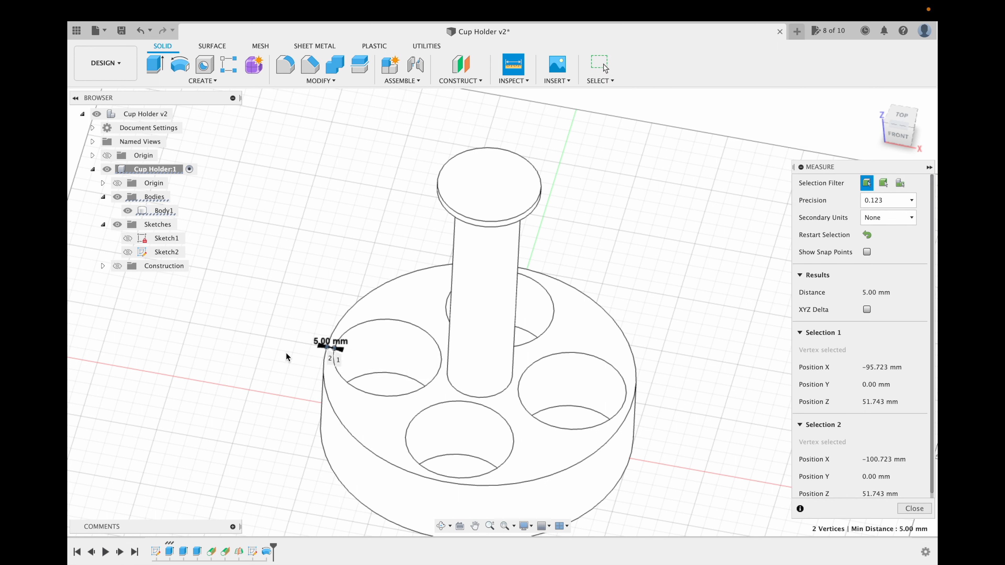
click(276, 354)
key(Escape)
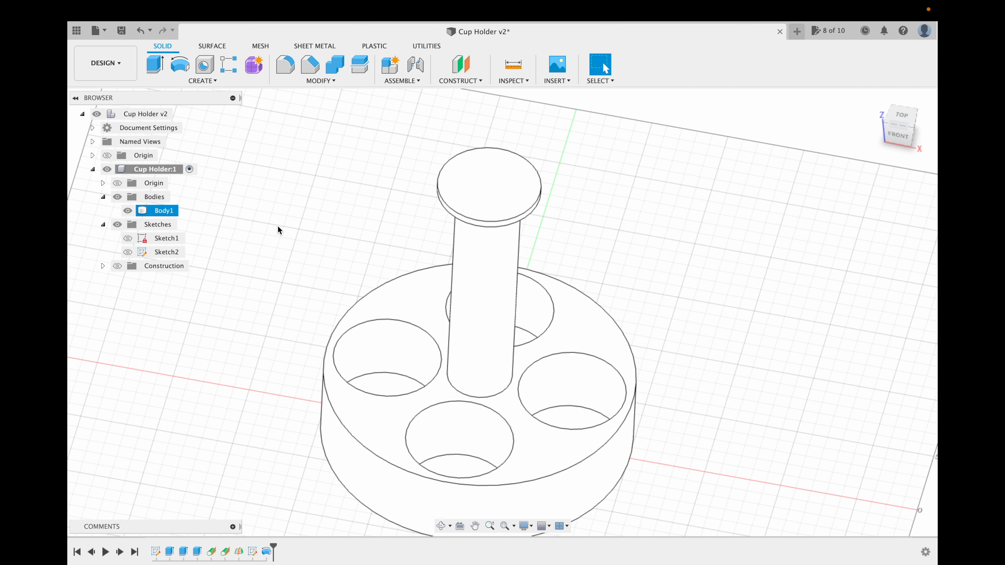
Step: Add an equal-distance chamfer to the top outer edge of the base
click(310, 64)
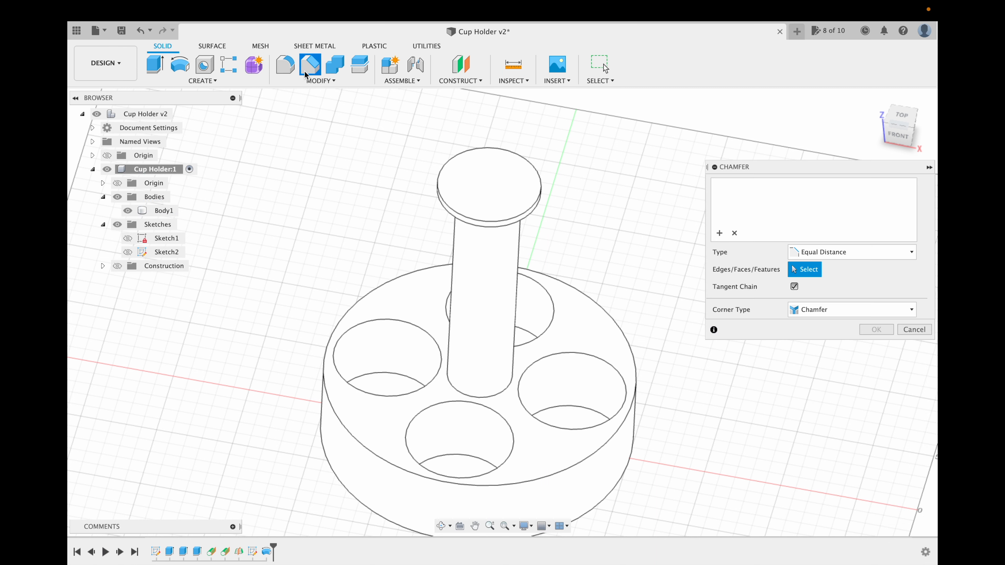
click(327, 345)
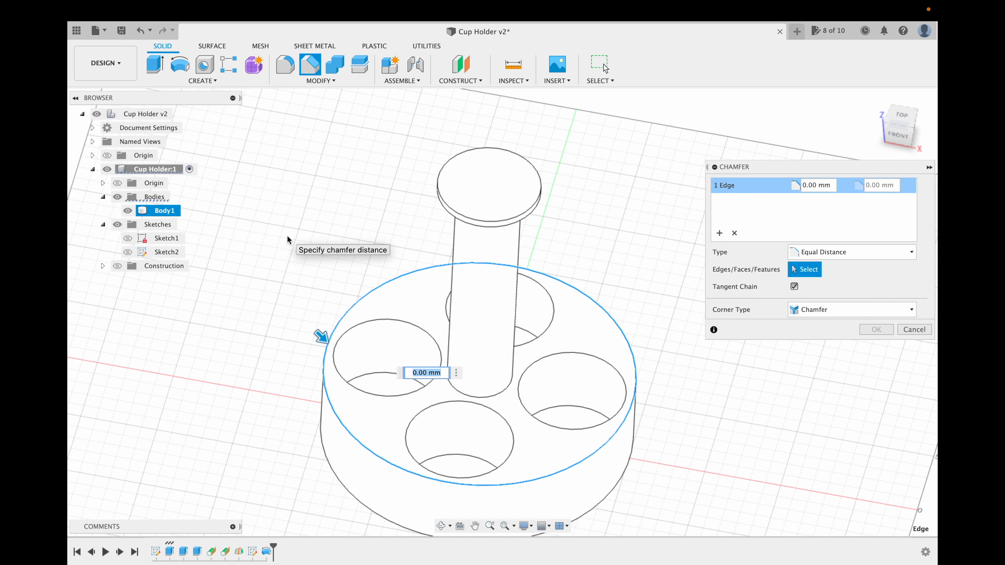
text(pitch)
key(Return)
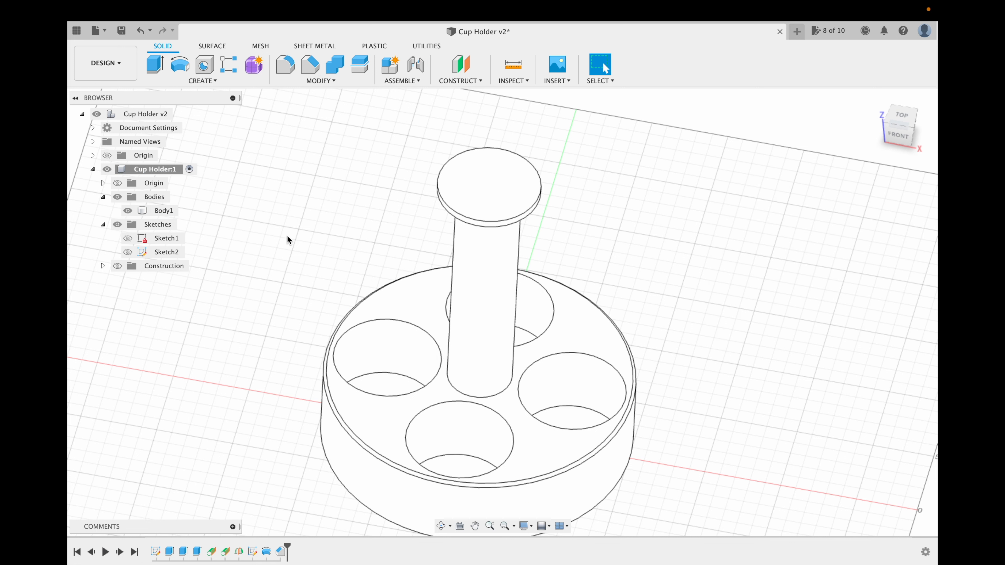
Step: Measure the distance between a cup hole's outermost edge point and the inner edge of the base's chamfer
key(i)
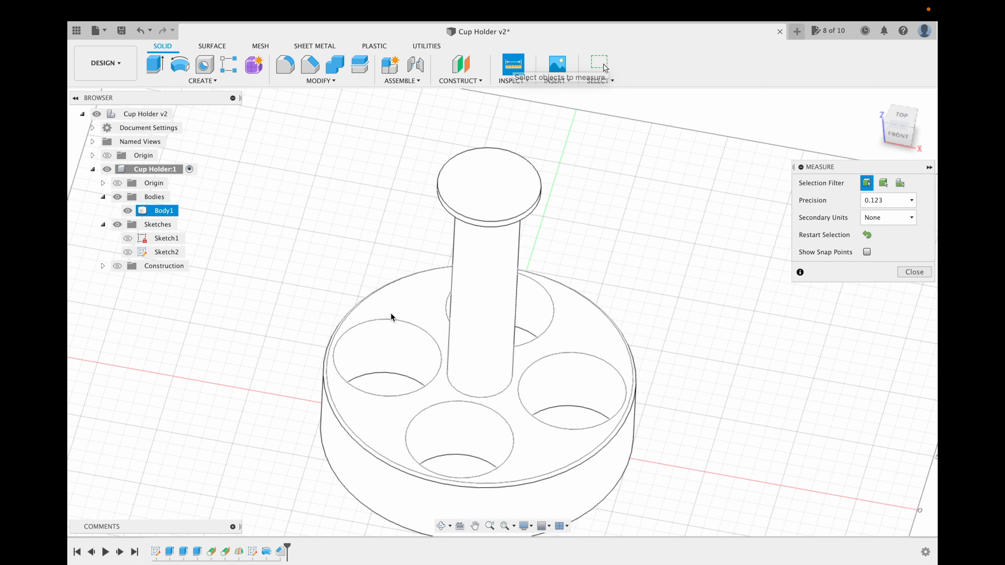
click(336, 348)
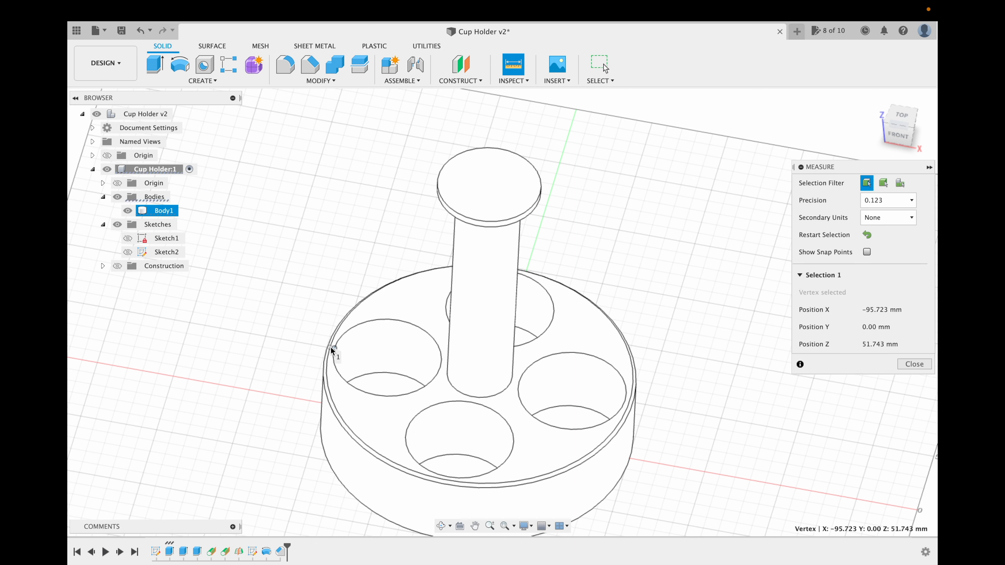
click(330, 346)
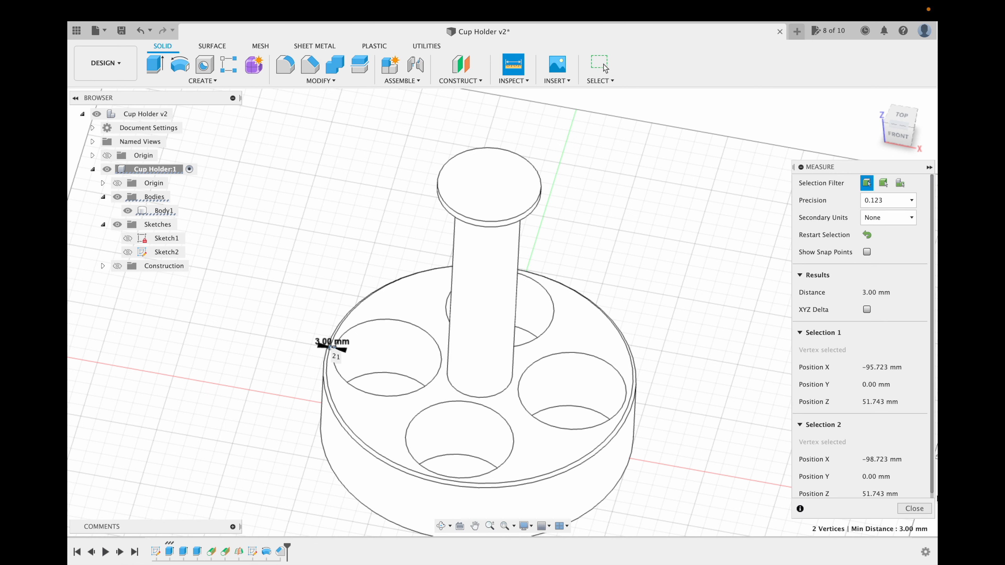
click(908, 510)
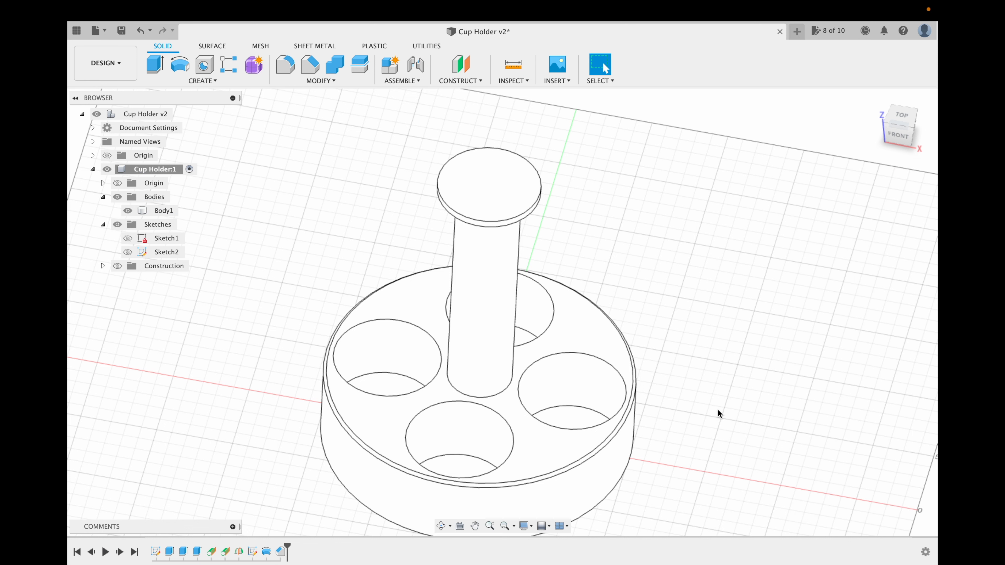
Step: Examine the chamfered rim, the cup holes and the circular edge at the handle's foot from several angles
click(441, 525)
drag(463, 353, 464, 343)
key(Escape)
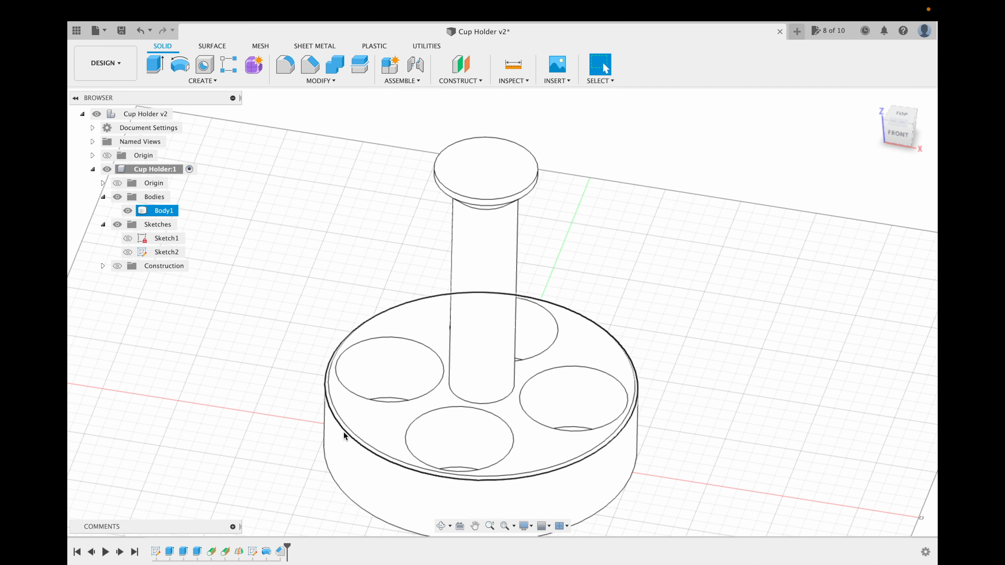
click(441, 526)
drag(451, 427, 471, 372)
key(Escape)
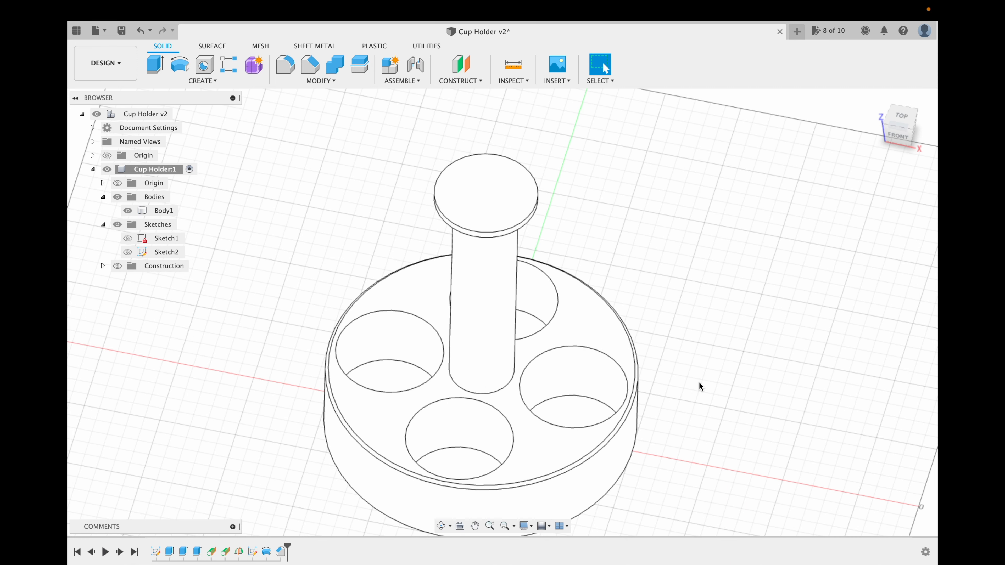
click(452, 384)
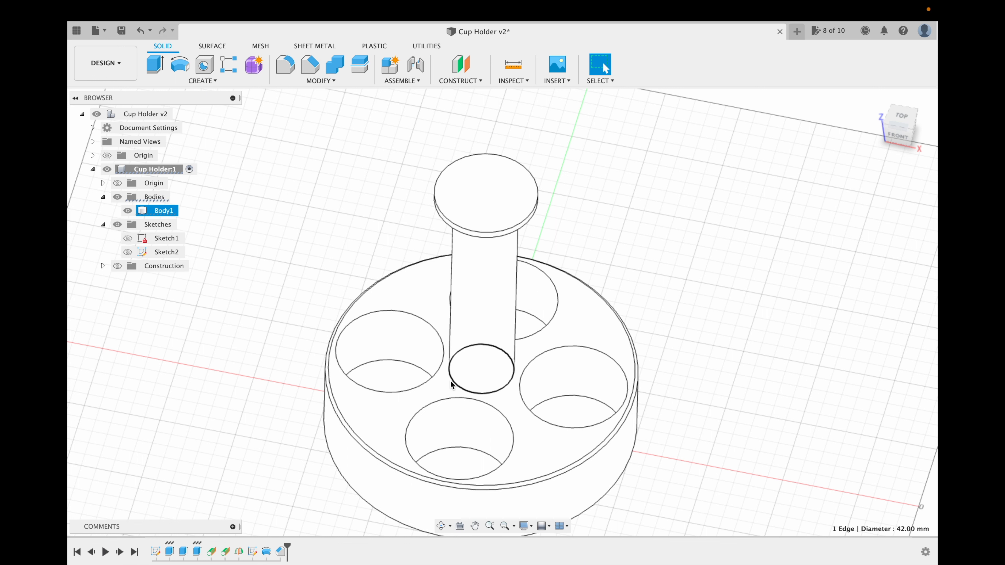
scroll(585, 447, up, 4)
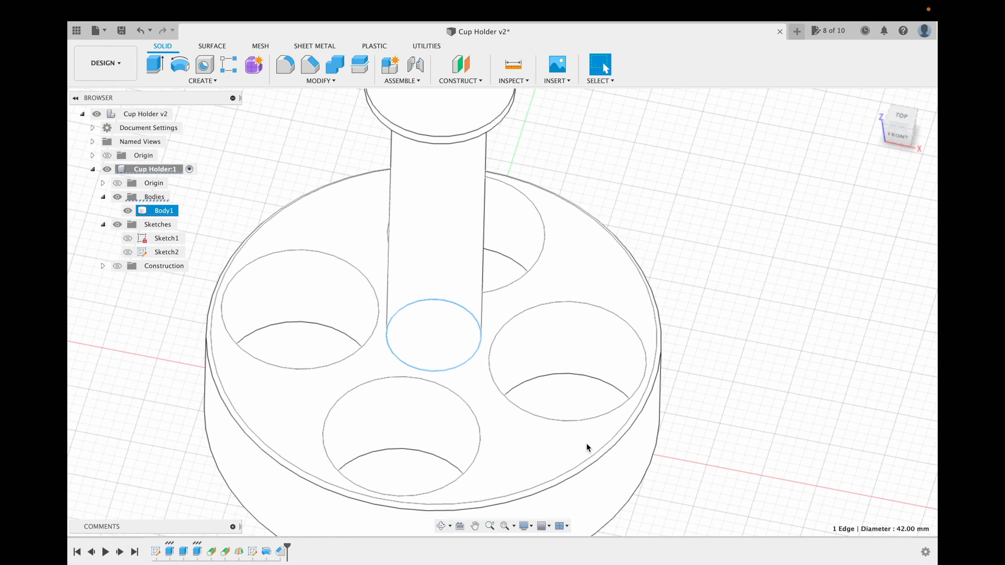
click(475, 526)
drag(453, 403, 515, 375)
key(Escape)
key(Escape)
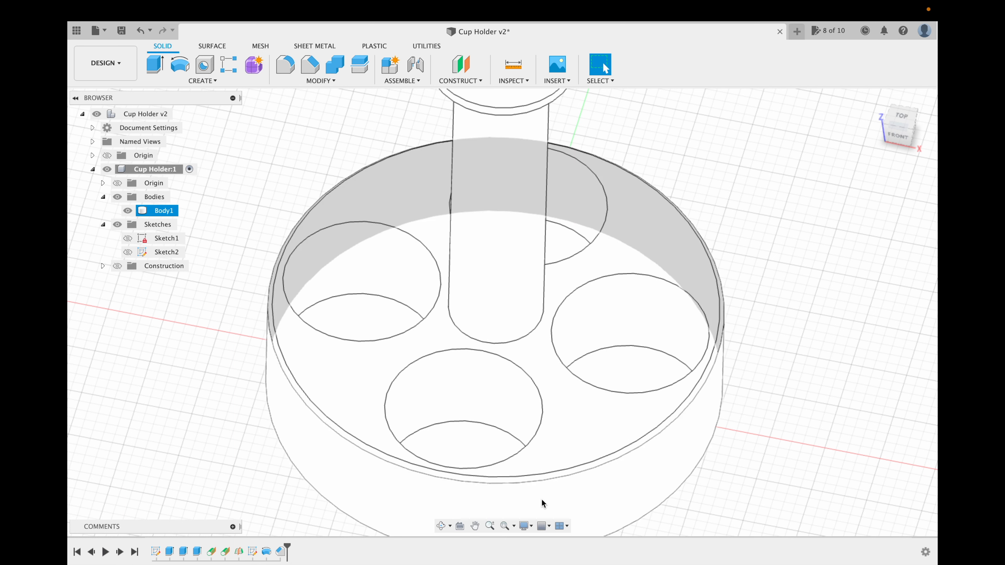
Step: Change the visual style to Shaded with Visible Edges Only
click(527, 526)
mouse_move(554, 438)
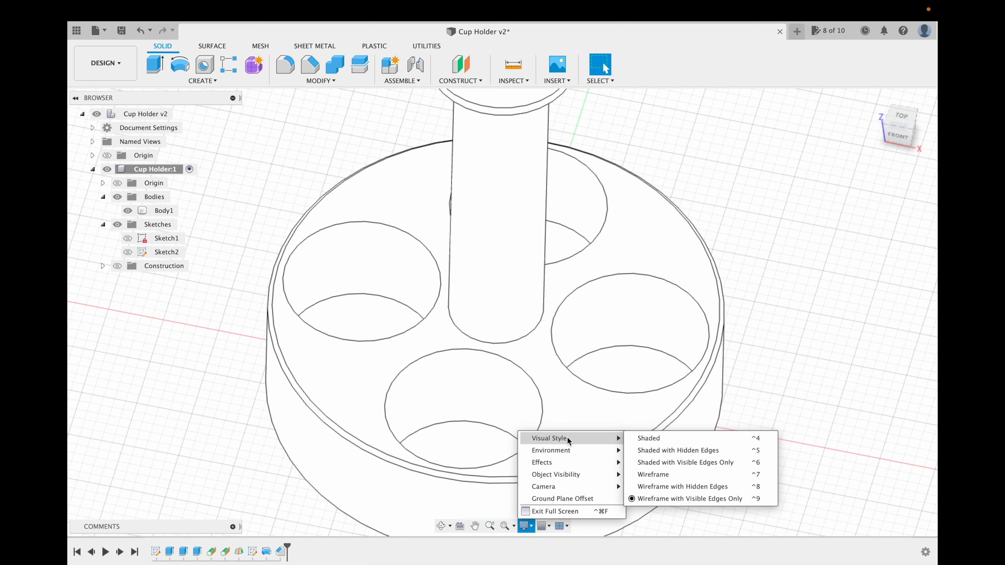
click(708, 463)
Step: Undo the chamfer and fillet the base's top outer edge using the smooth parameter as the radius
key(ctrl+z)
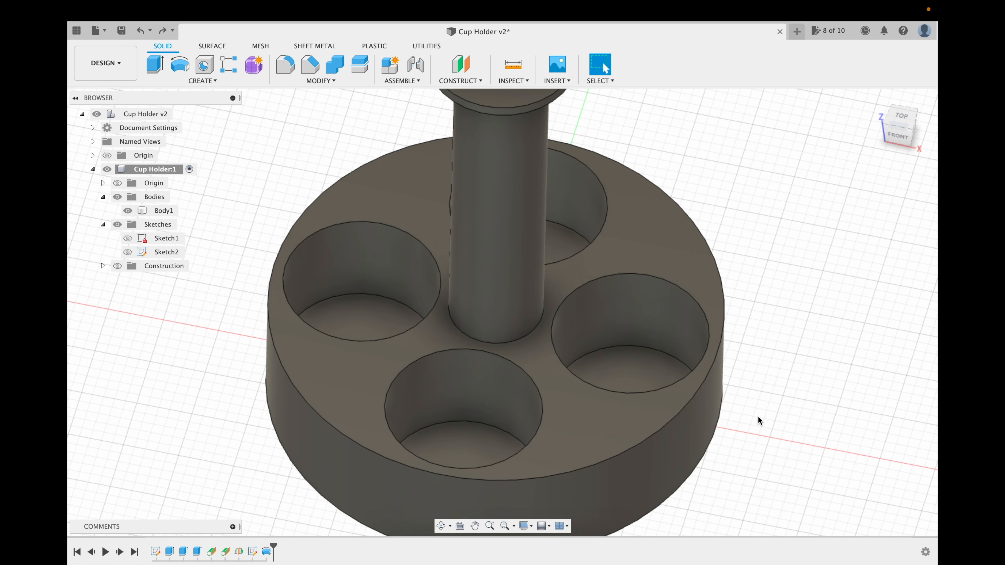
click(294, 71)
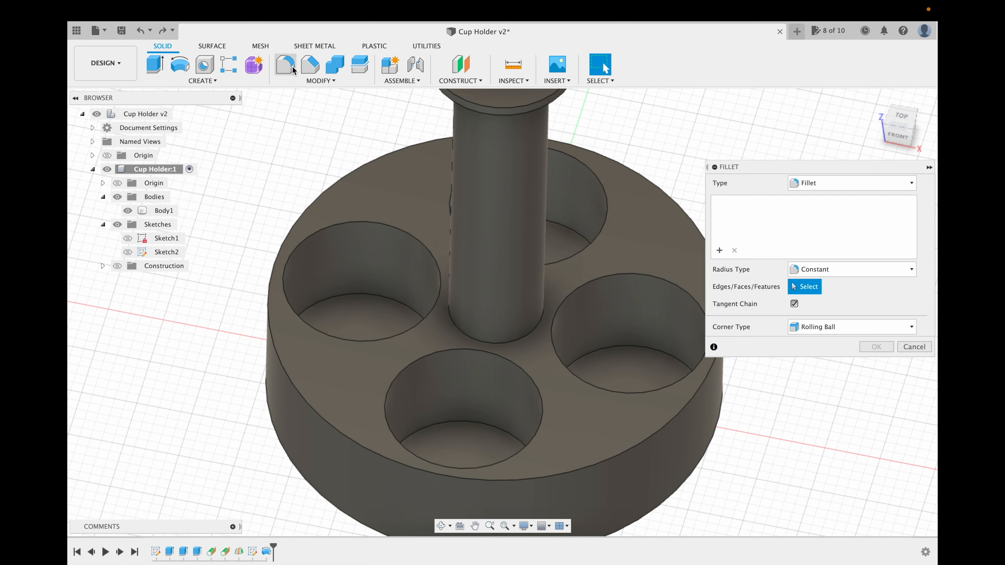
click(269, 343)
text(1)
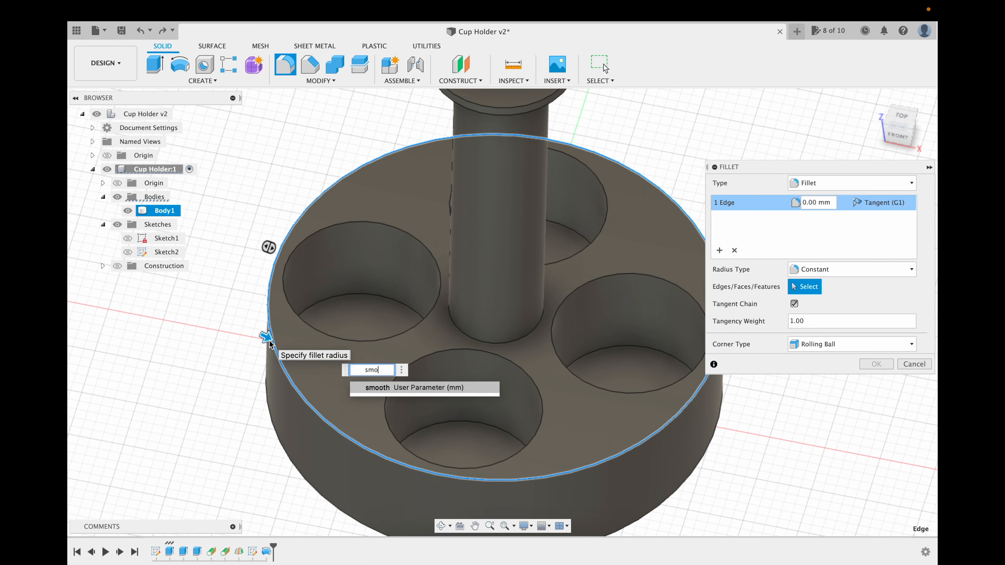
key(Return)
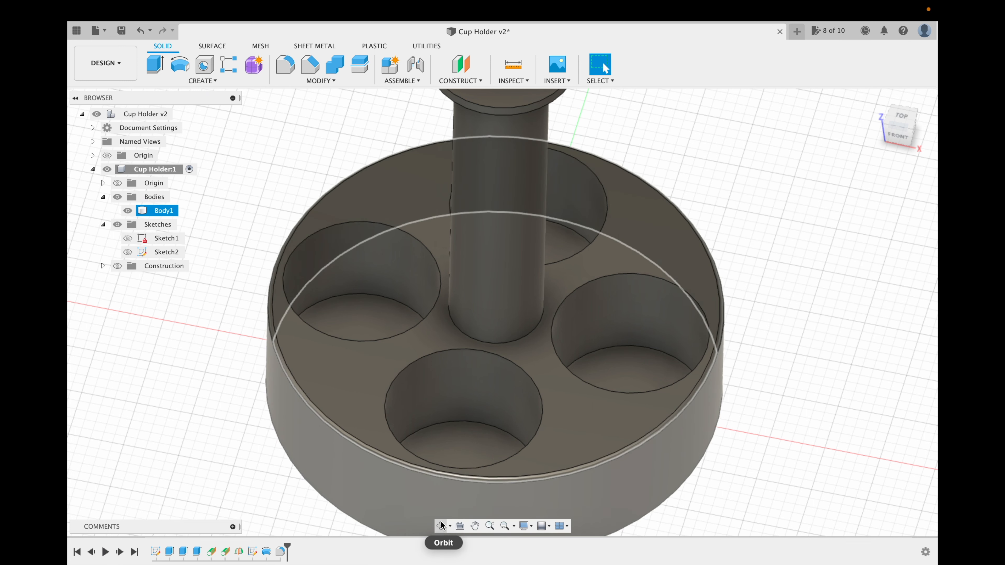
Step: Set the user parameter smooth to 3 mm
click(442, 525)
drag(431, 454, 447, 317)
key(Escape)
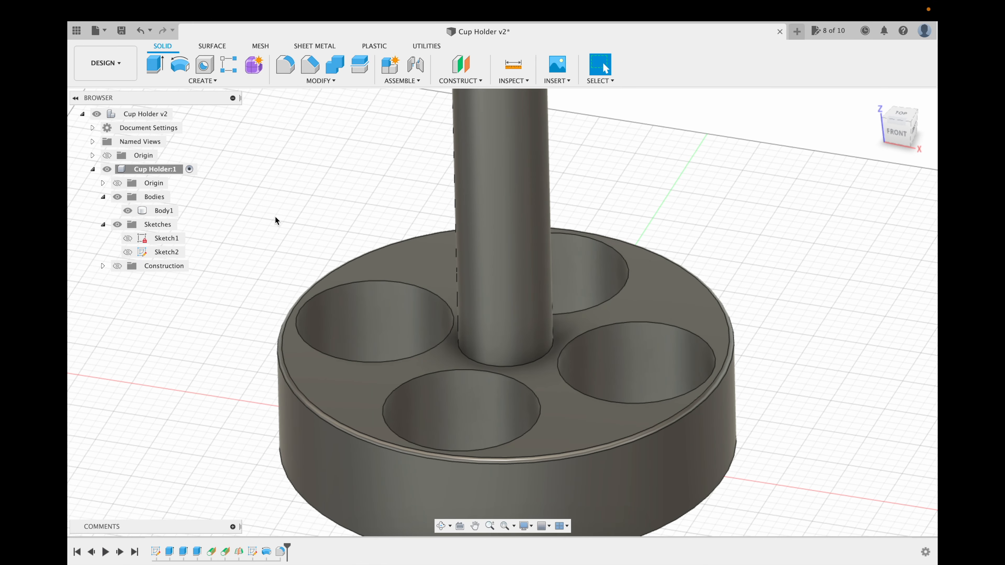
click(277, 376)
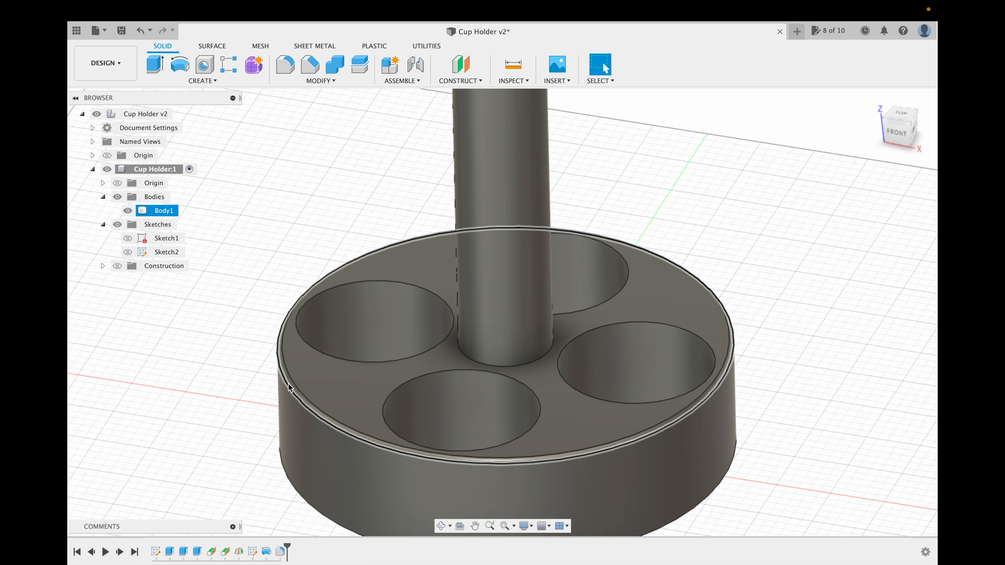
click(237, 266)
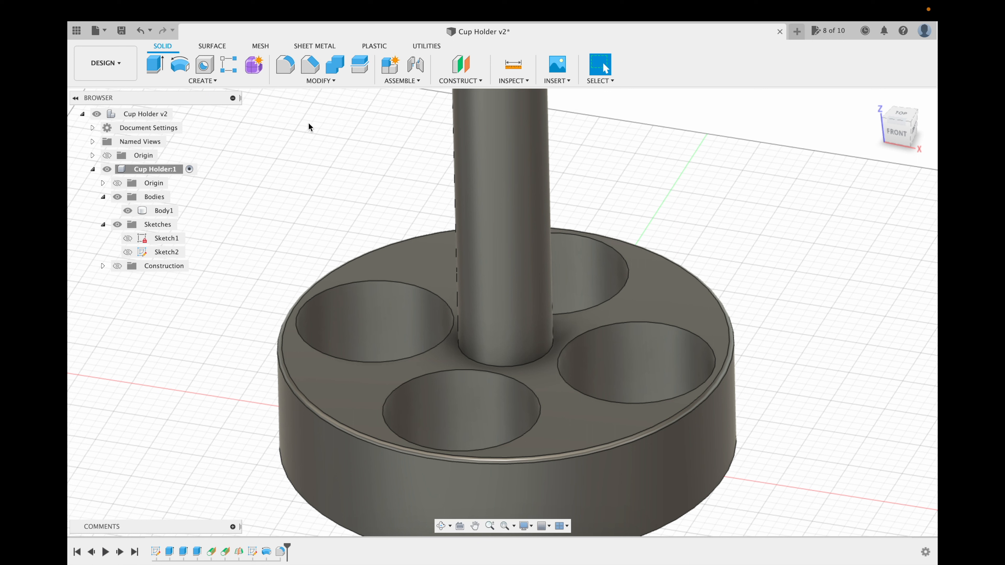
click(321, 81)
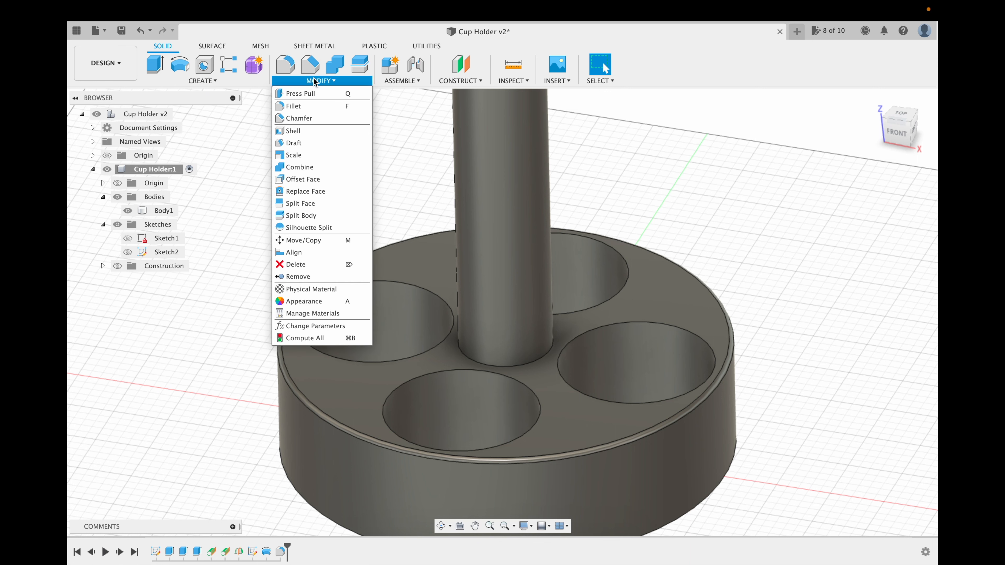
click(298, 327)
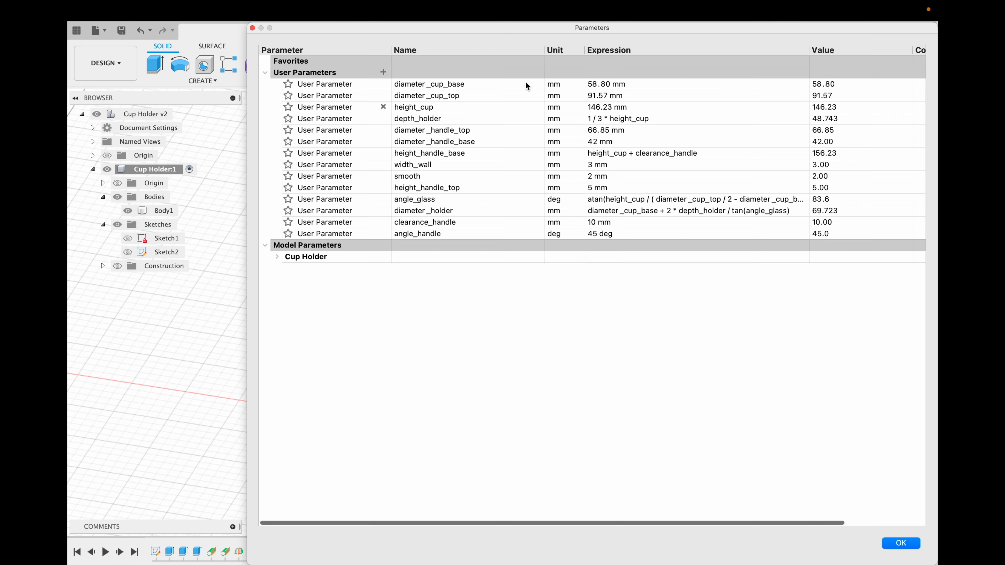
click(619, 175)
text(3 mm)
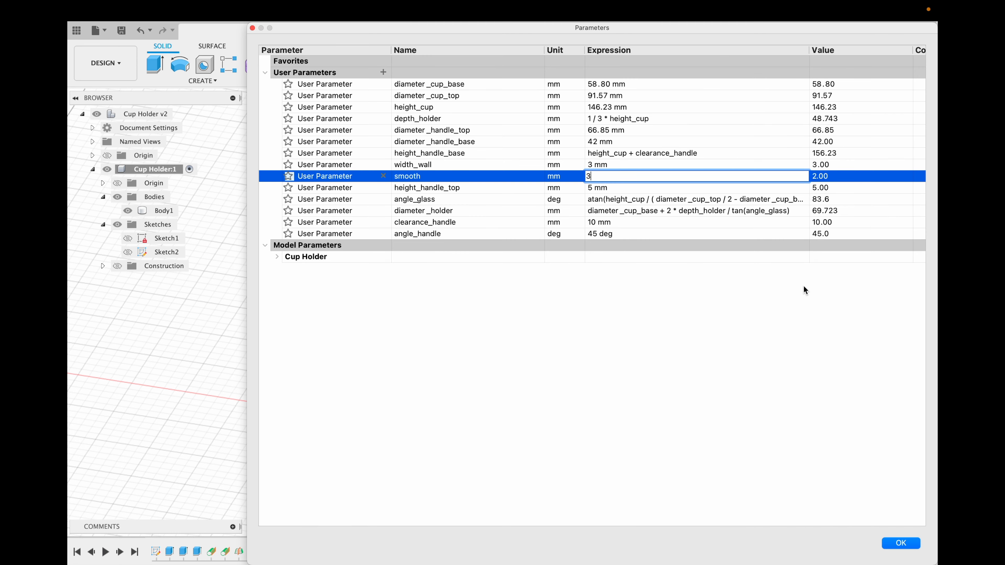
key(Return)
click(900, 543)
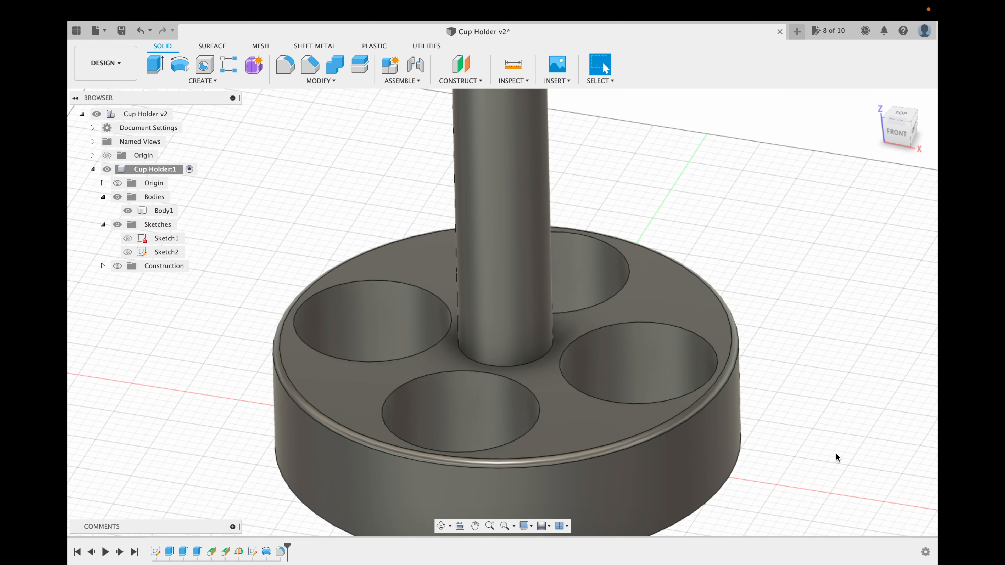
Step: Measure the cylindrical outer side face of the base
click(508, 62)
click(328, 455)
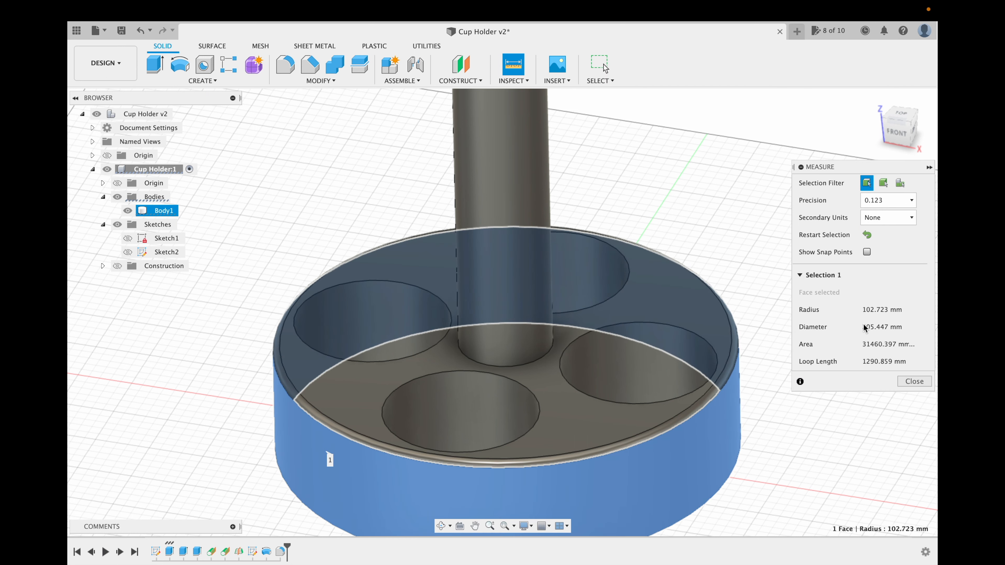
click(916, 382)
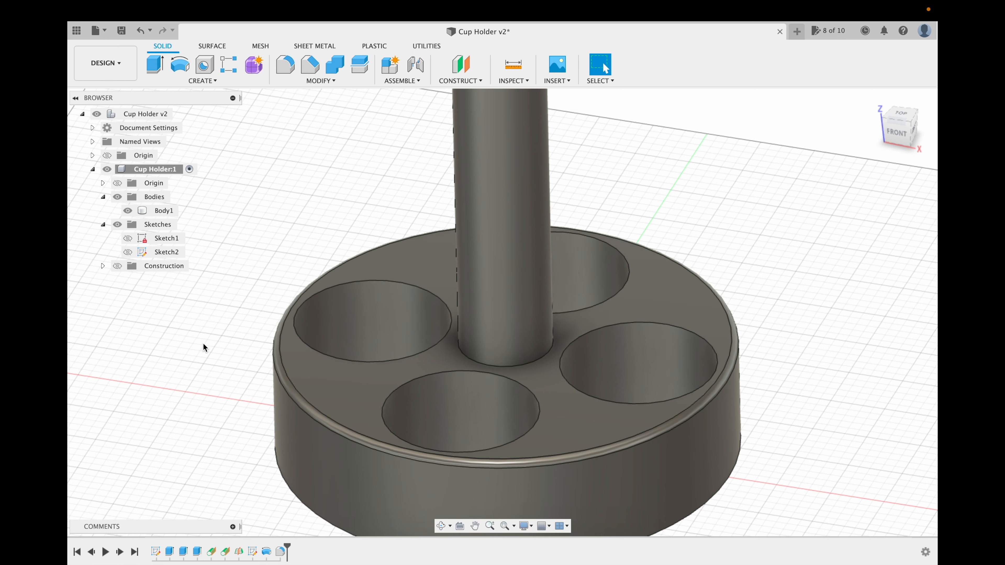
Step: Inspect the top edges of the cup holes from a steeper angle, checking where they could be filleted
click(441, 526)
drag(456, 372, 458, 397)
key(Escape)
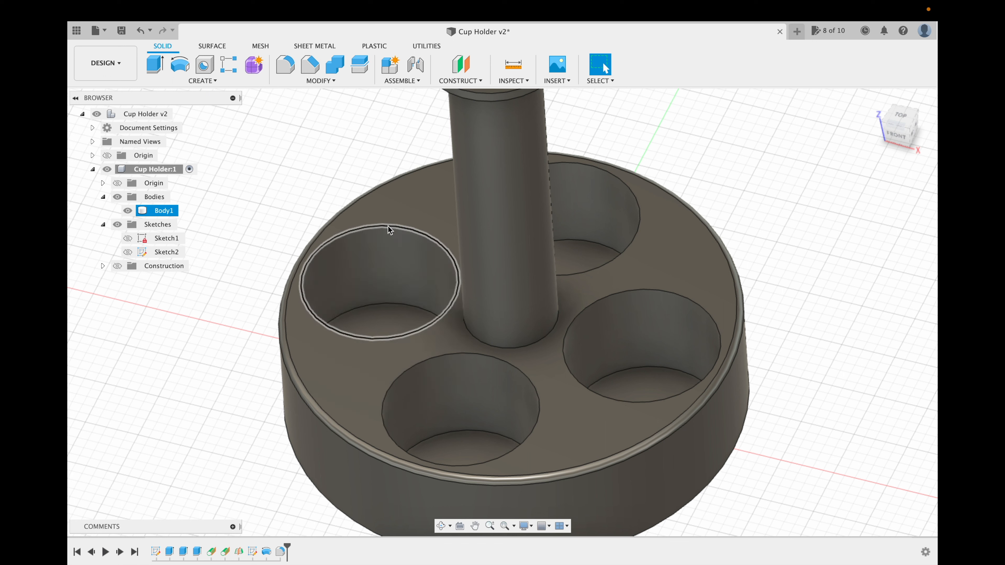
click(388, 225)
click(592, 168)
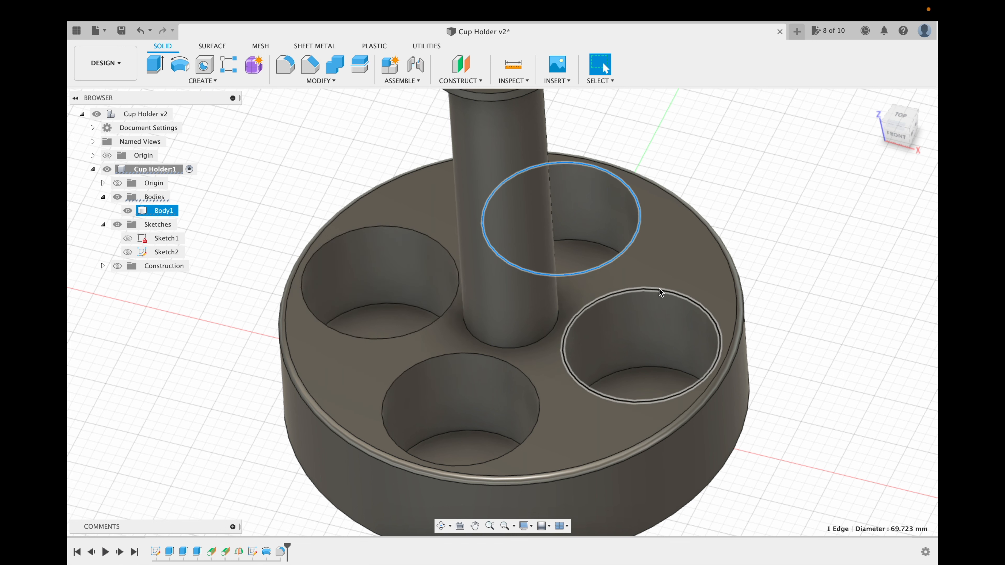
click(659, 288)
click(822, 283)
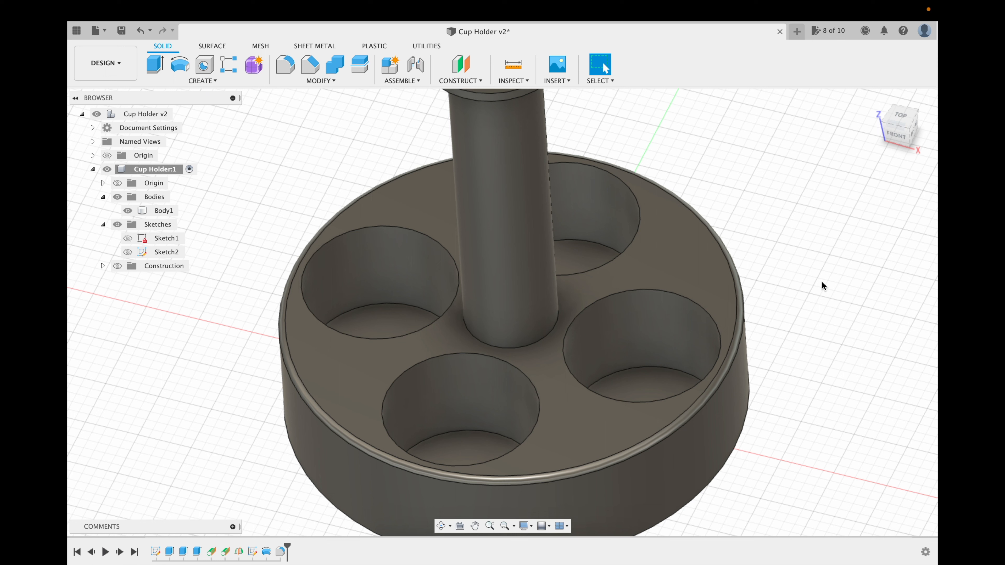
click(505, 87)
click(306, 270)
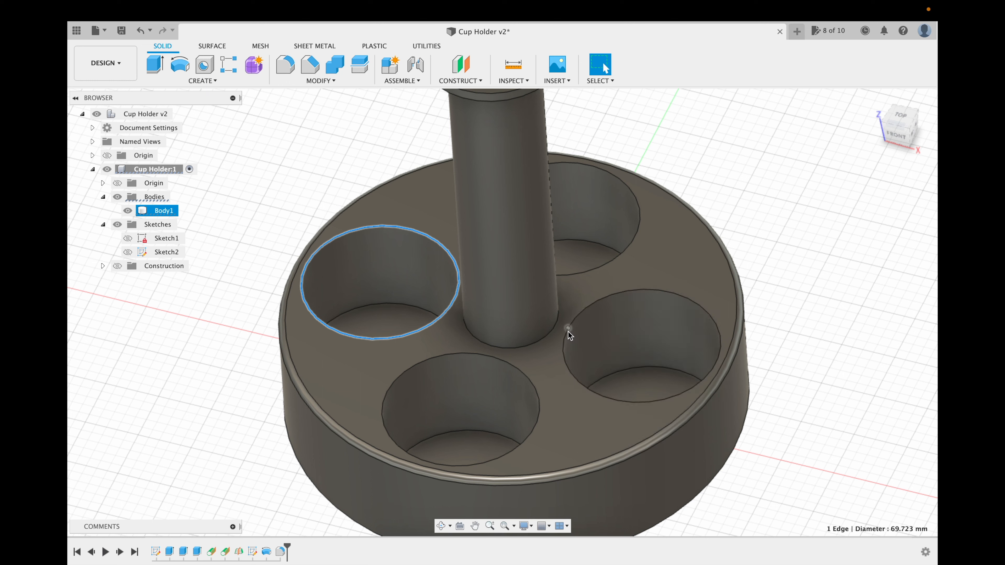
key(Escape)
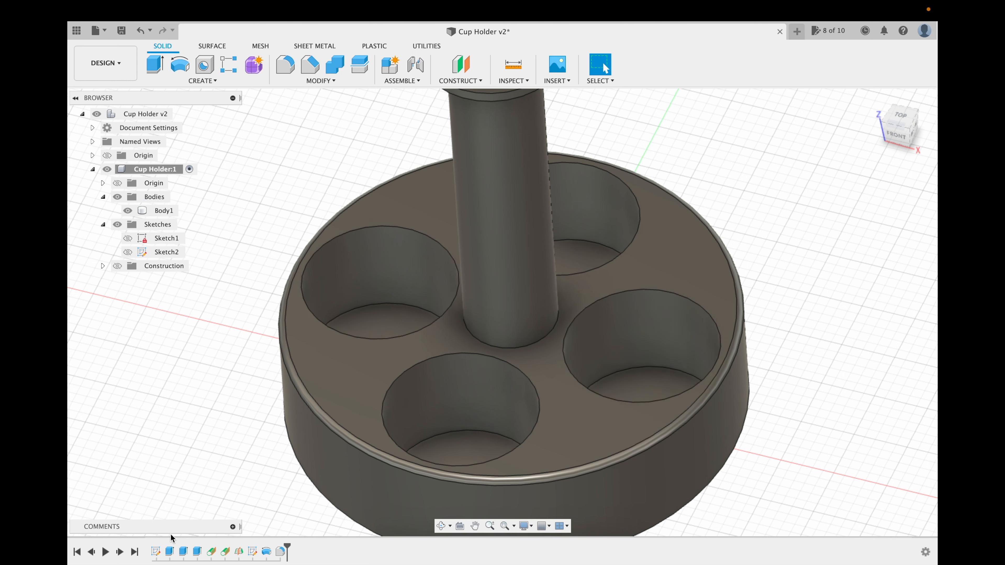
Step: Open the base sketch with the cup hole circles for editing
right_click(155, 551)
click(186, 430)
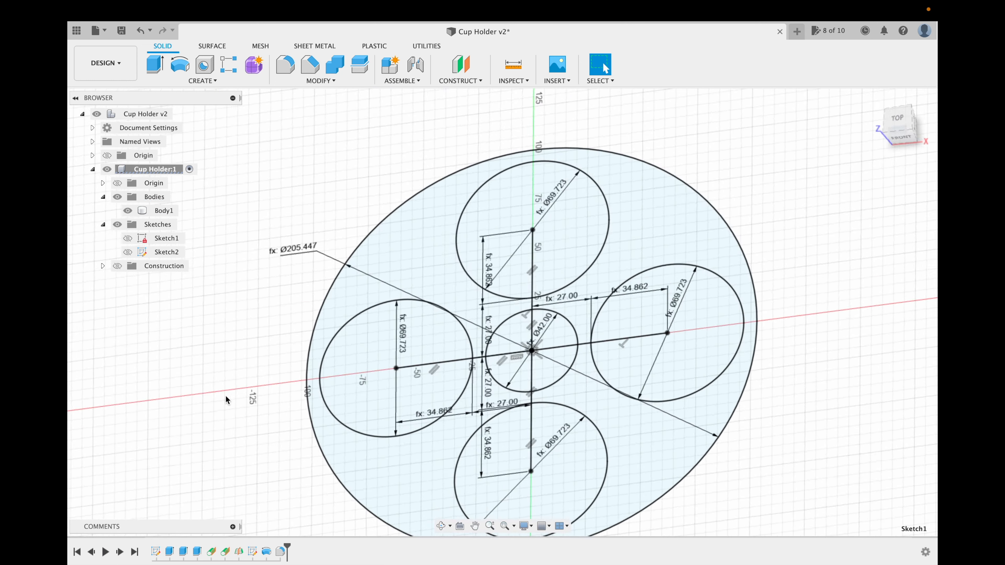
scroll(269, 116, down, 3)
click(475, 525)
drag(448, 351, 463, 408)
key(Escape)
Step: Try 2 * diameter_holder + diameter_handle_base + 4 * width_wall + 8 * smooth as the outer circle's diameter, undo it and finish the sketch
double_click(243, 147)
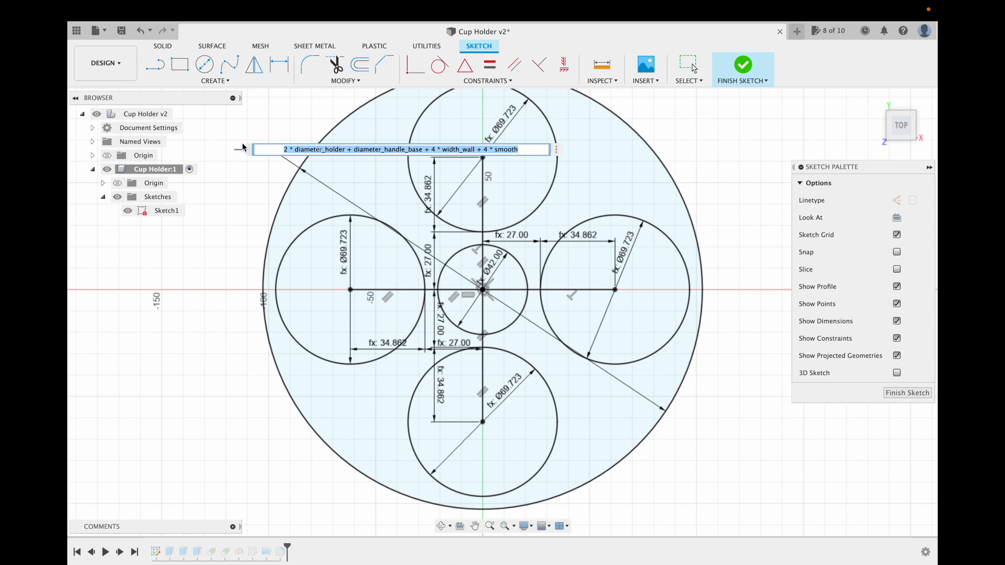
click(487, 149)
key(BackSpace)
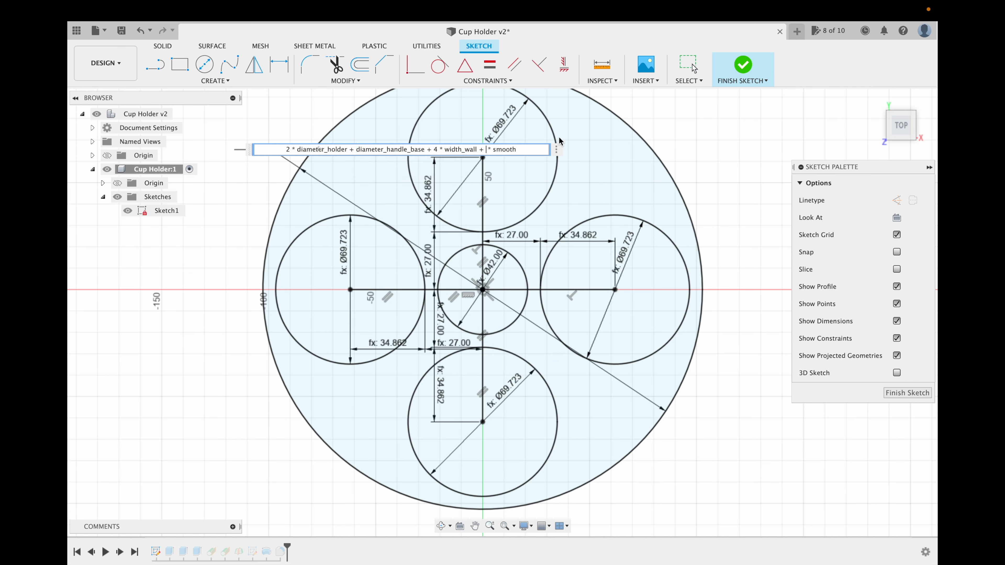
text(8)
key(Return)
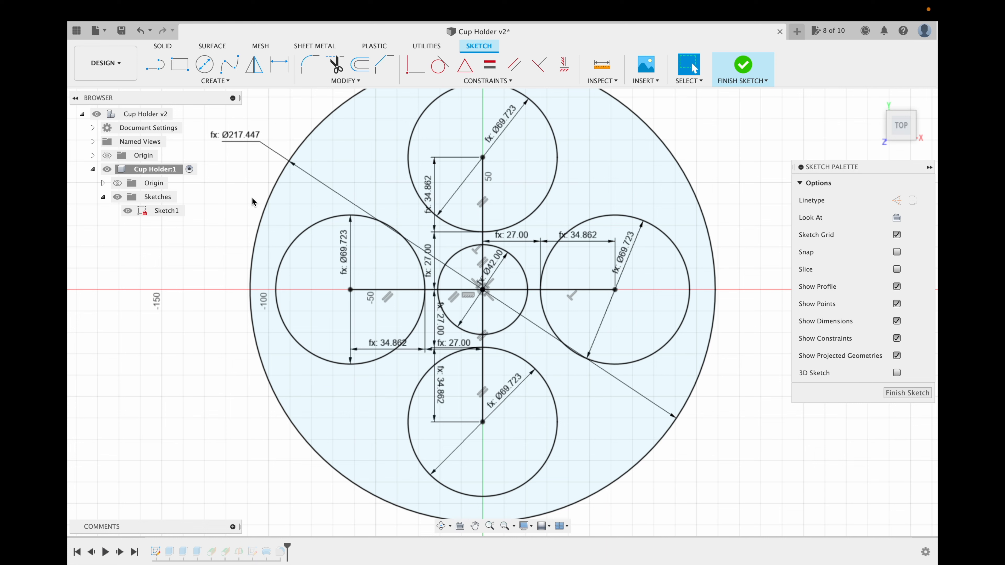
key(super+z)
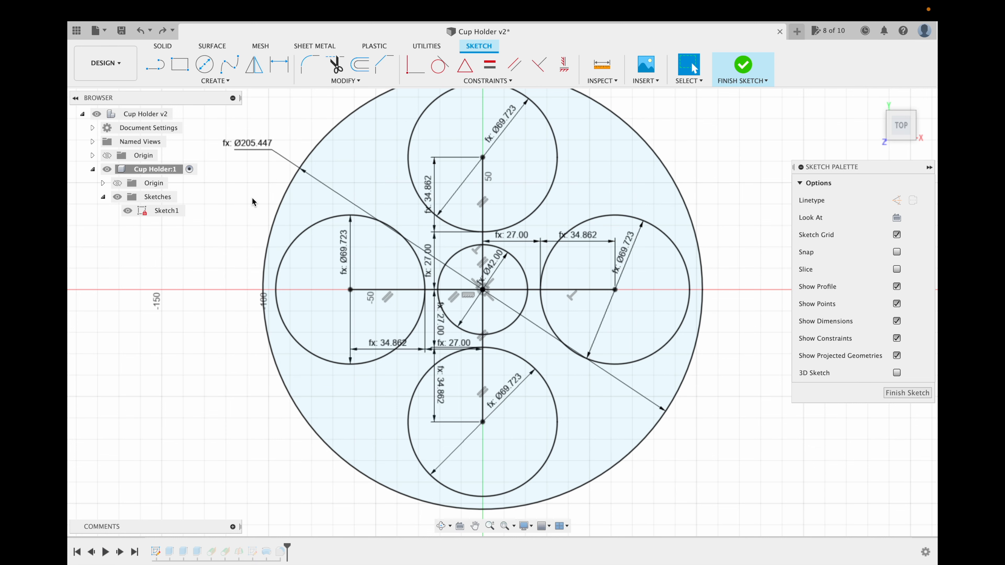
click(895, 393)
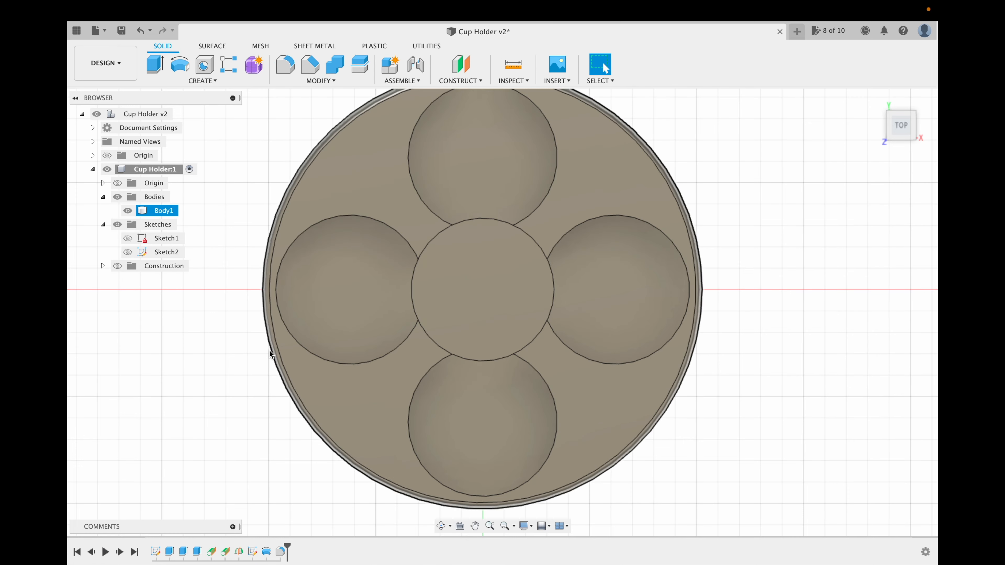
Step: Set the user parameter diameter_handle_base to 38 mm and apply the parameter change
click(317, 80)
click(315, 326)
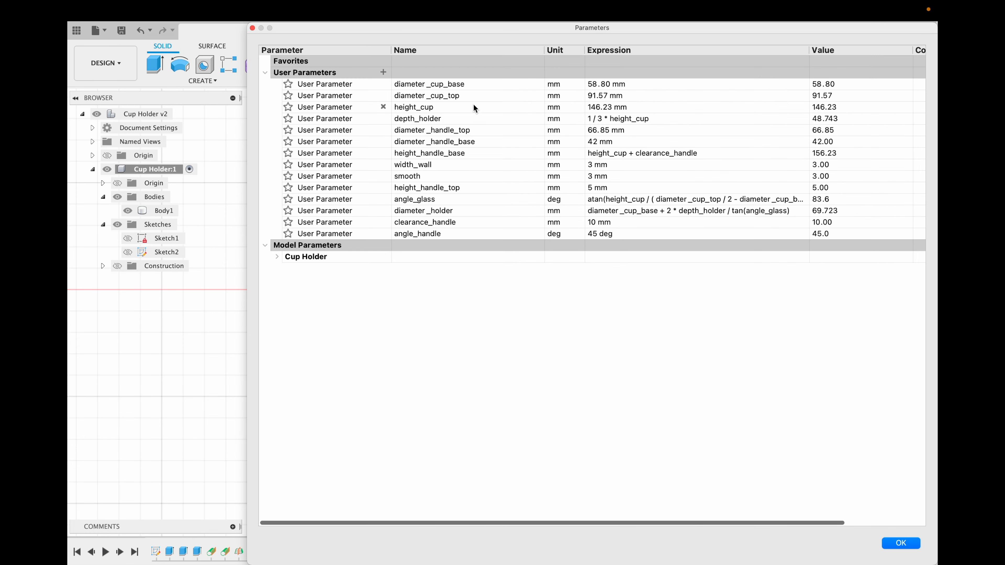
click(617, 177)
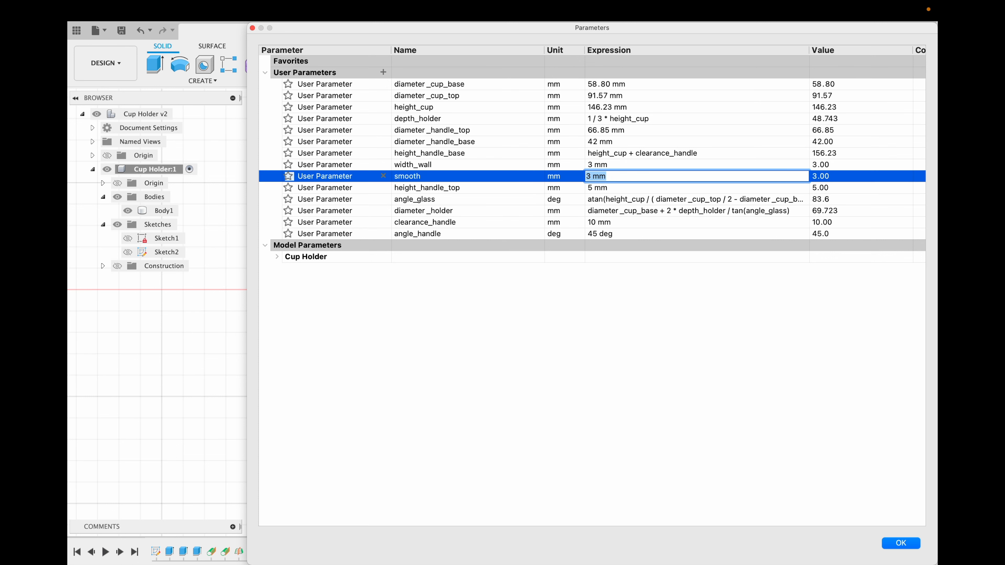
key(Return)
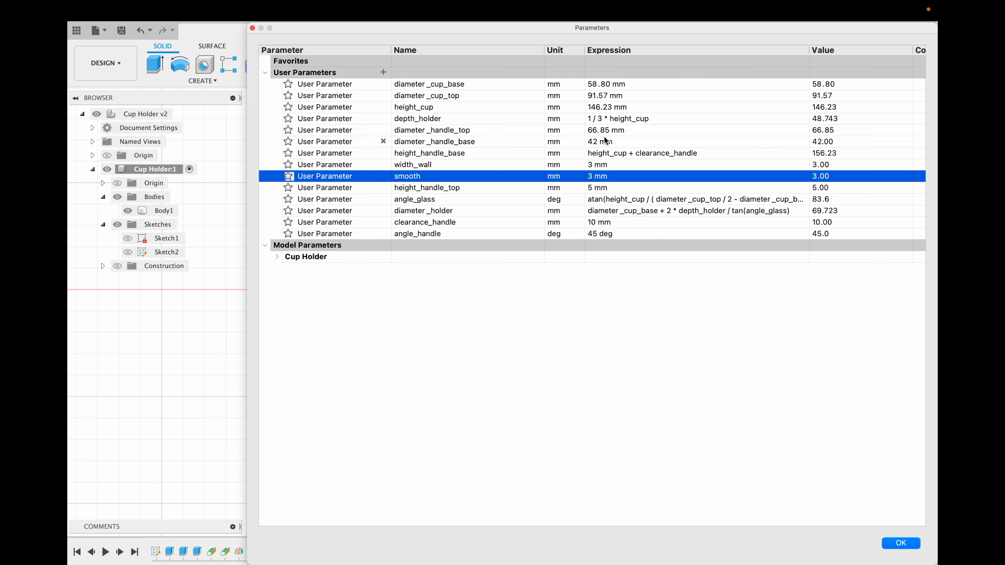
click(497, 138)
key(Escape)
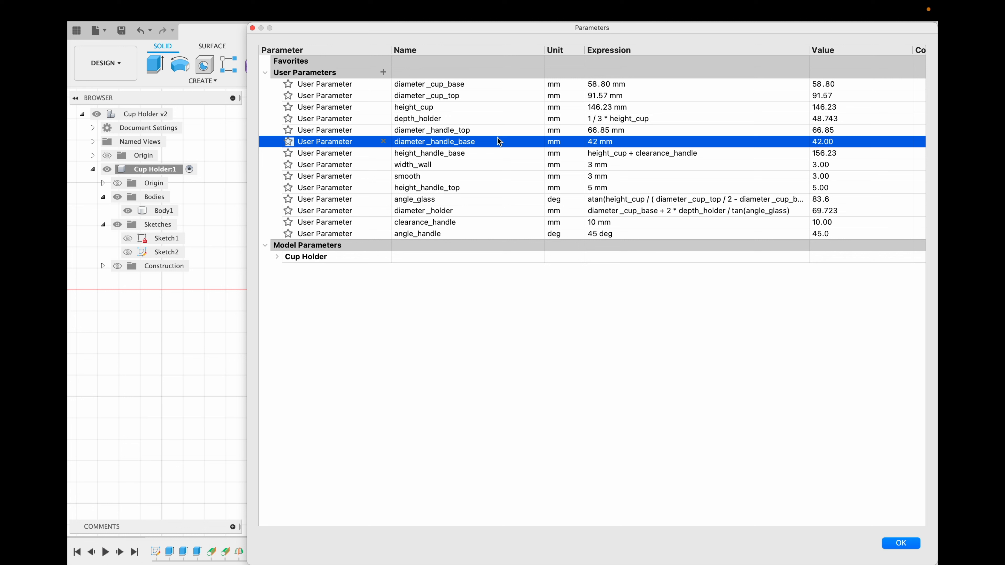
click(632, 143)
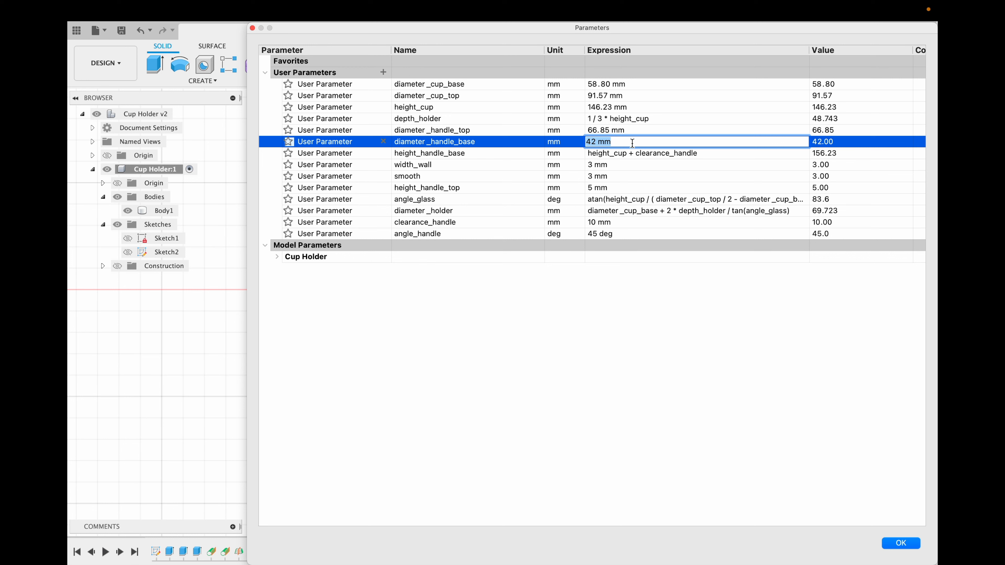
text(38)
key(Return)
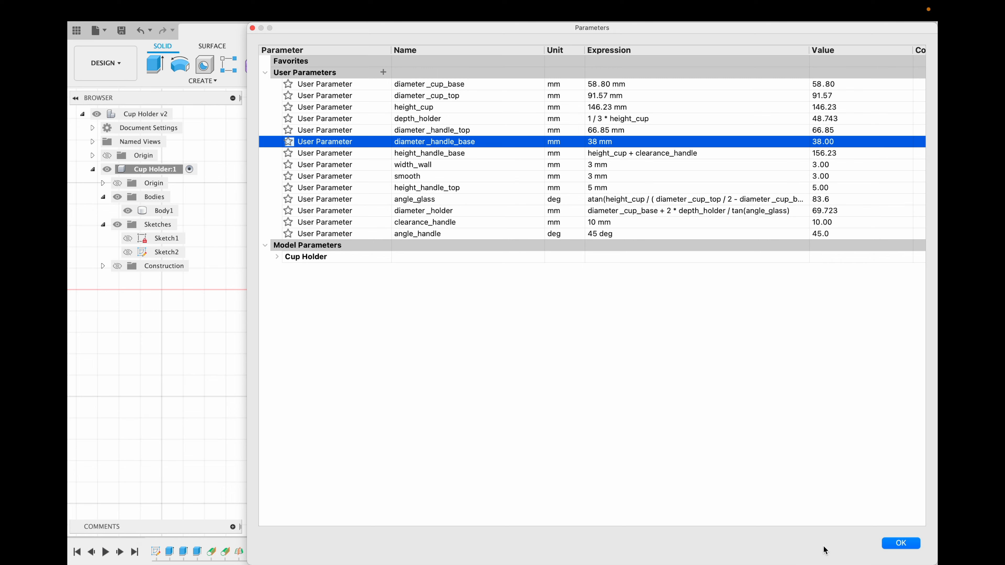
click(883, 542)
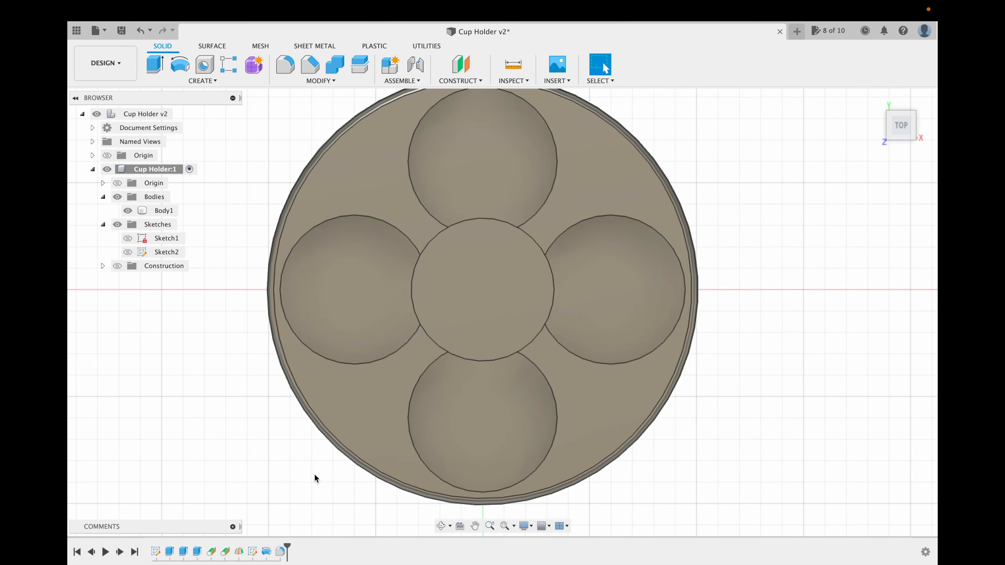
Step: Examine the handle, base and cup holes from low and steep angles to check the spacing around the holes
drag(465, 325, 474, 291)
click(489, 525)
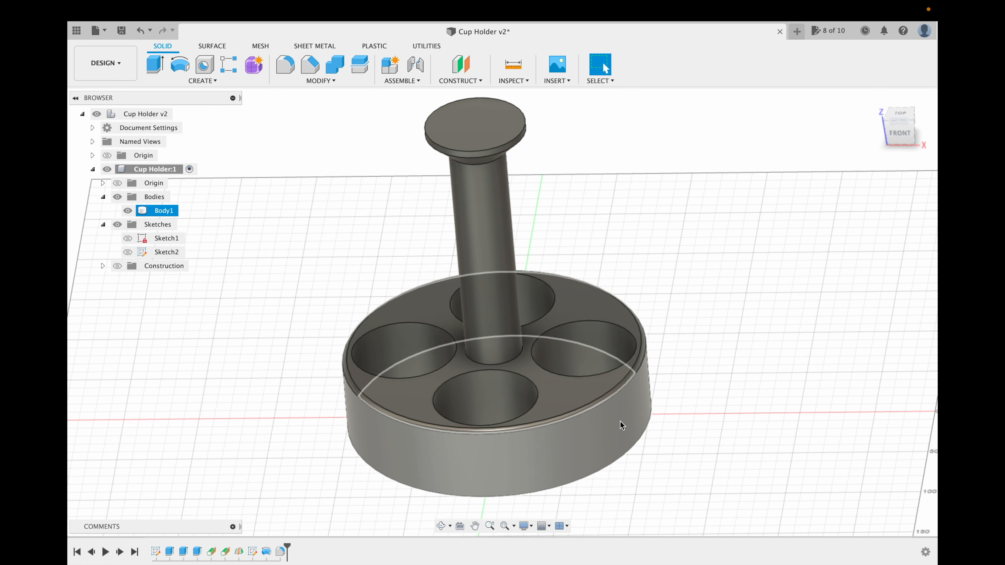
click(439, 524)
drag(485, 392, 495, 358)
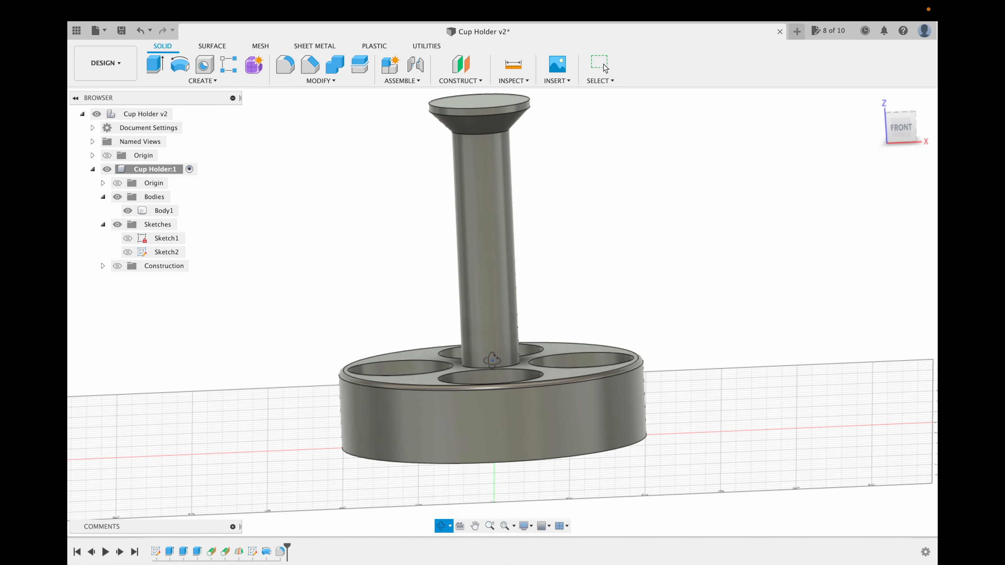
key(Escape)
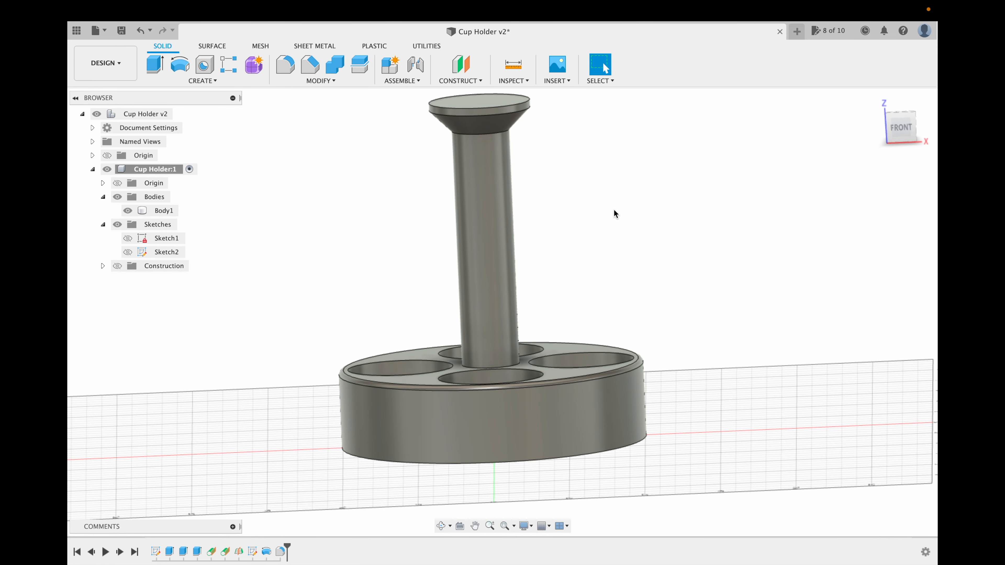
key(super+y)
key(super+z)
key(super+y)
click(439, 526)
drag(561, 283, 558, 324)
Step: Measure the cylindrical outer side face of the base
click(320, 81)
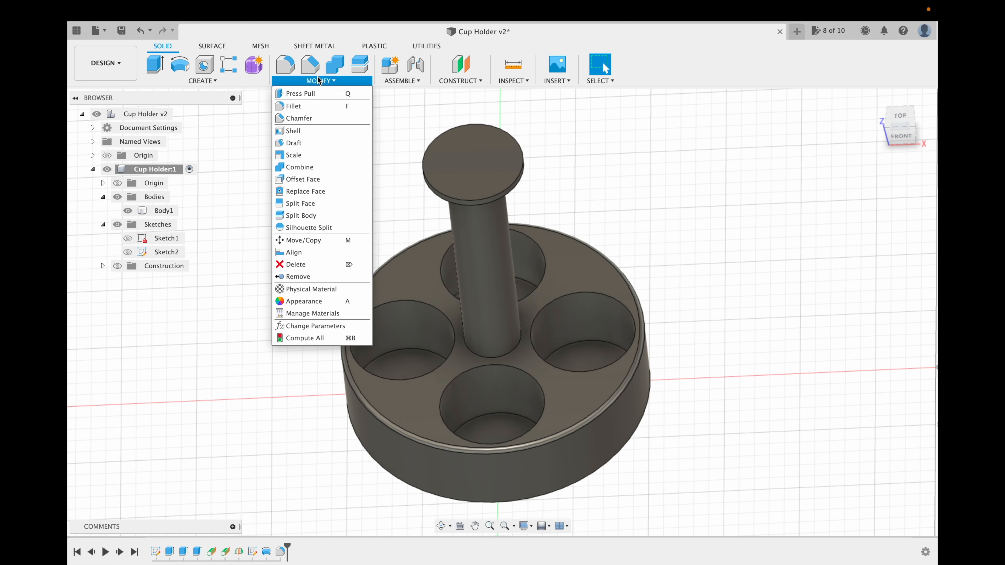
click(330, 323)
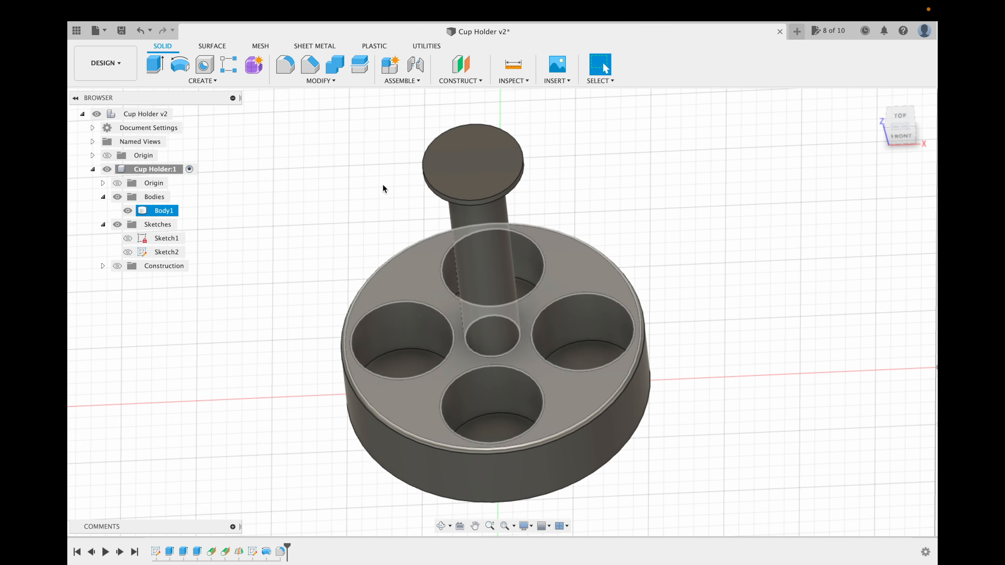
click(513, 66)
click(623, 389)
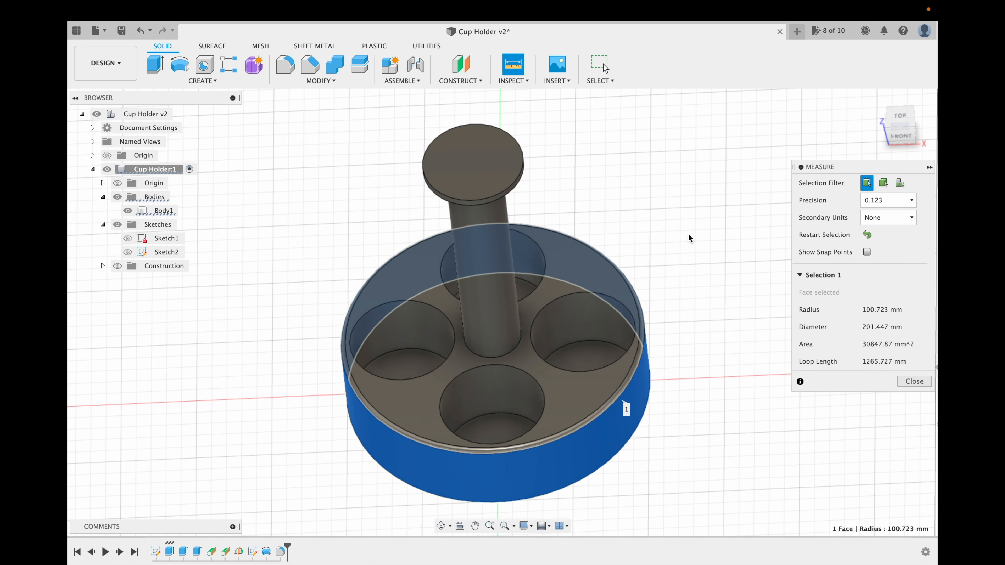
click(914, 381)
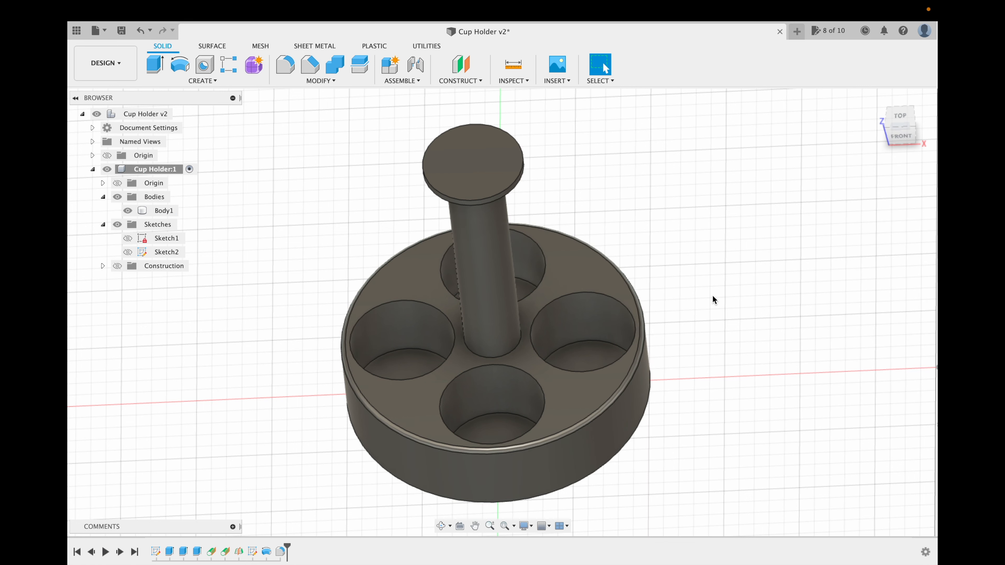
Step: Set the user parameter smooth to 2 mm and apply the parameter change
click(312, 81)
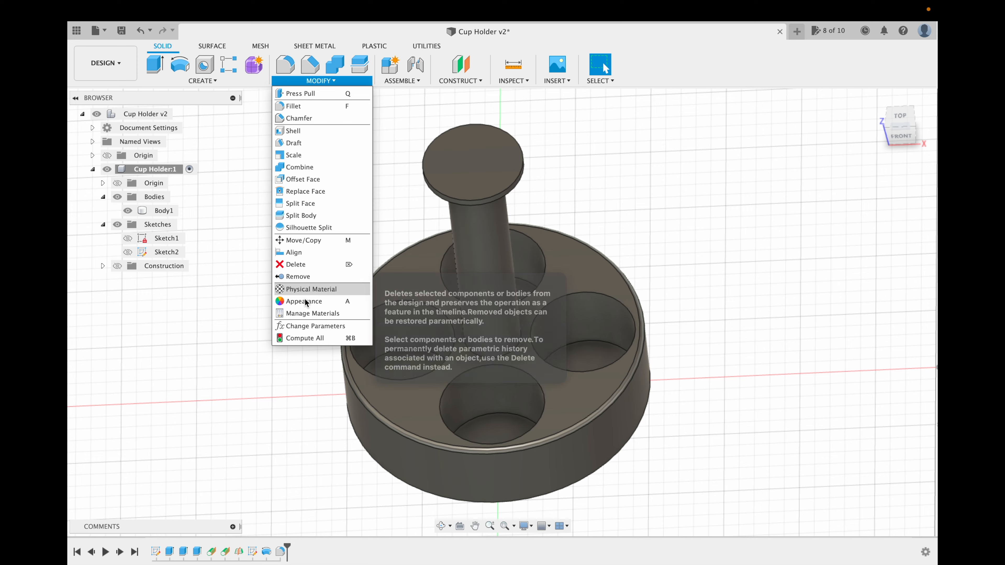
click(312, 328)
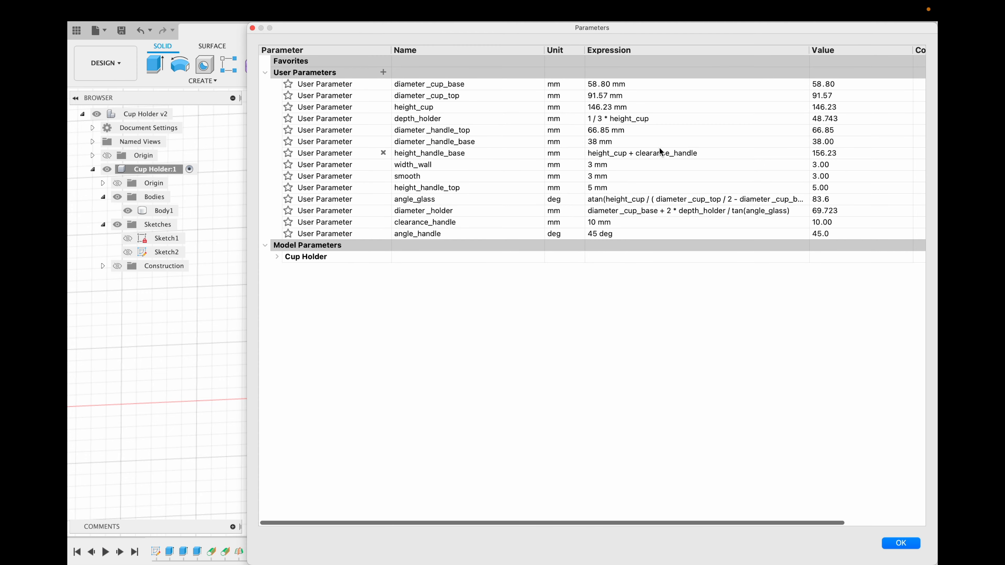
double_click(607, 177)
text(2)
key(Return)
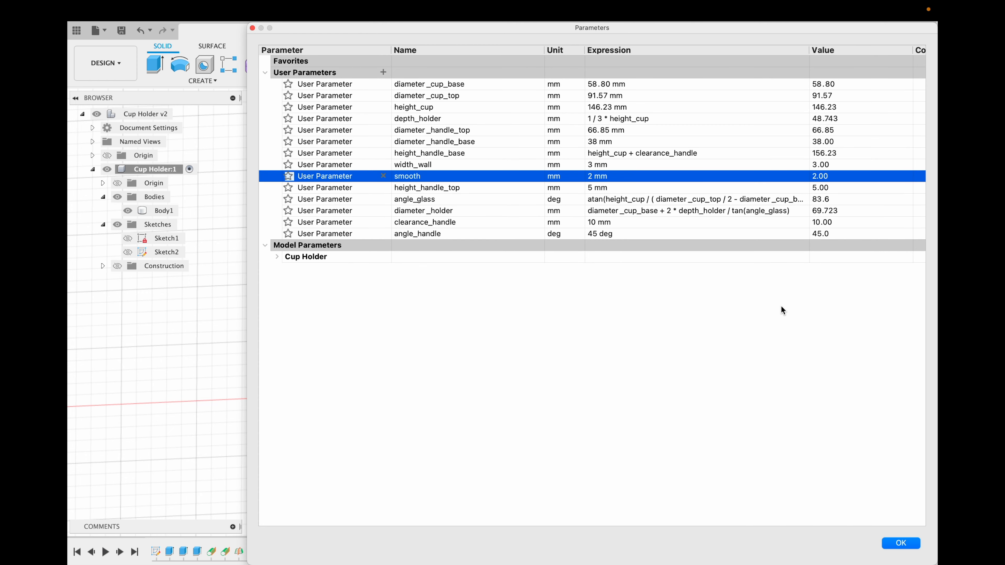
click(900, 543)
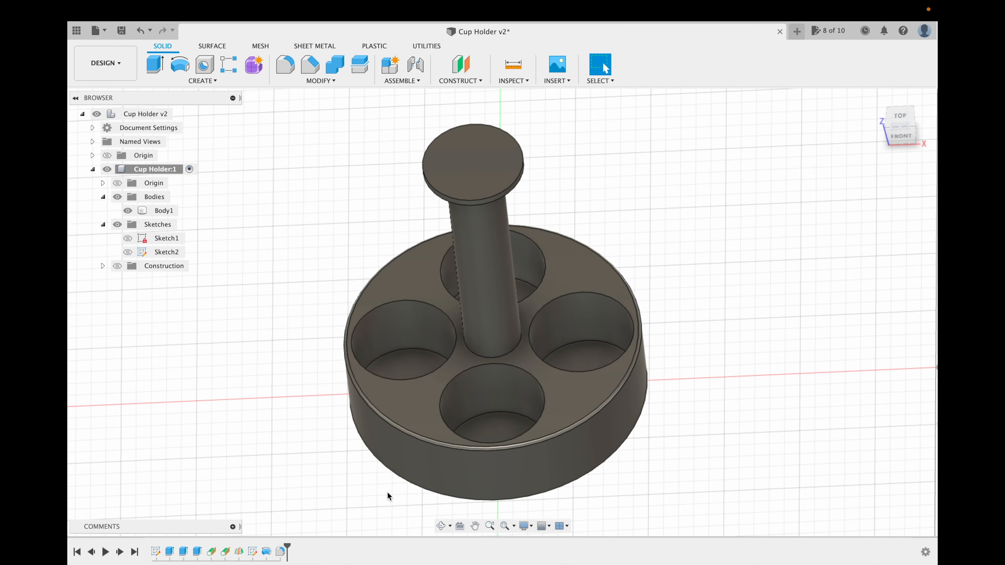
Step: In the base sketch, set the outer circle's diameter to 2 * diameter_holder + diameter_handle_base + 4 * width_wall + 8 * smooth and finish the sketch
click(155, 551)
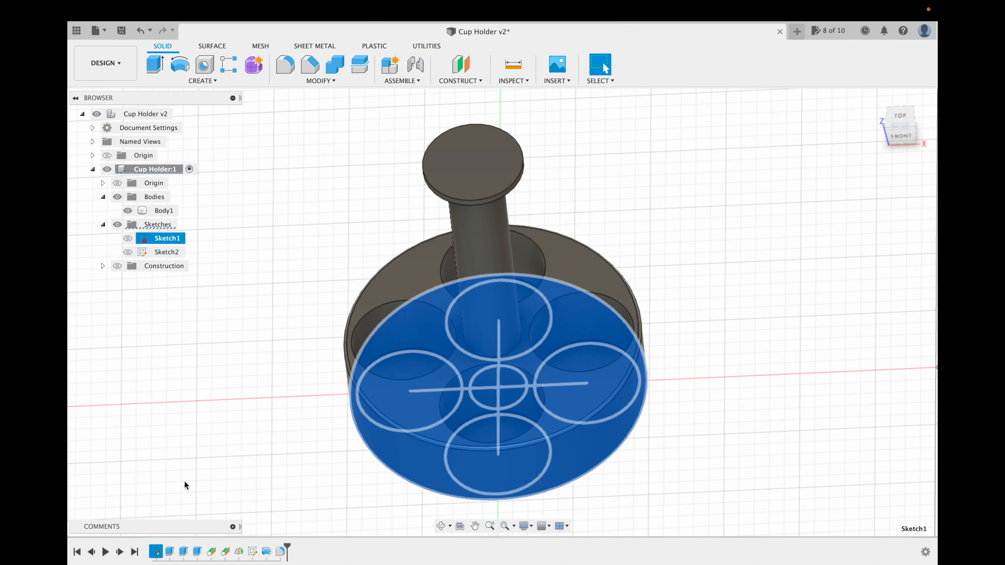
right_click(156, 552)
click(196, 433)
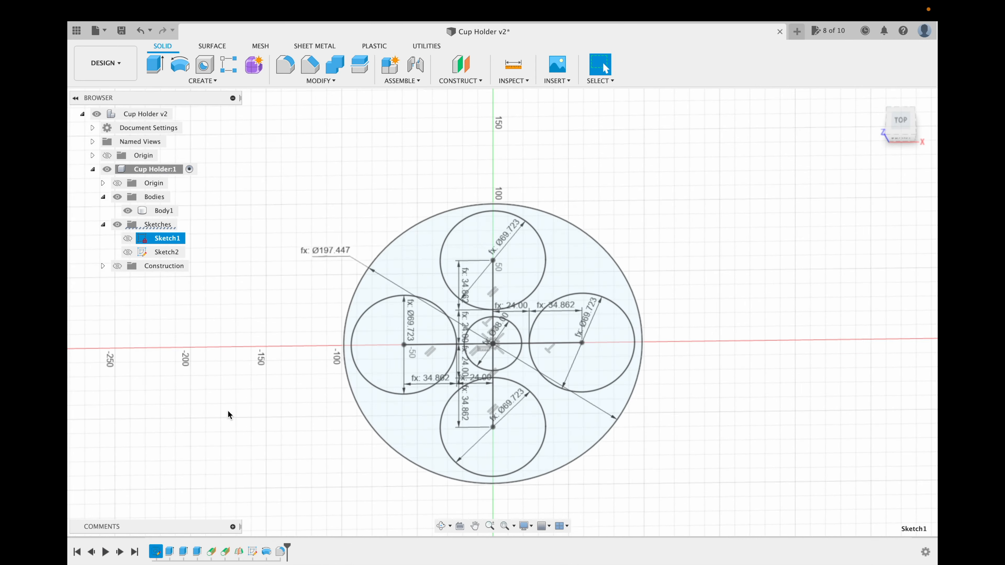
click(336, 198)
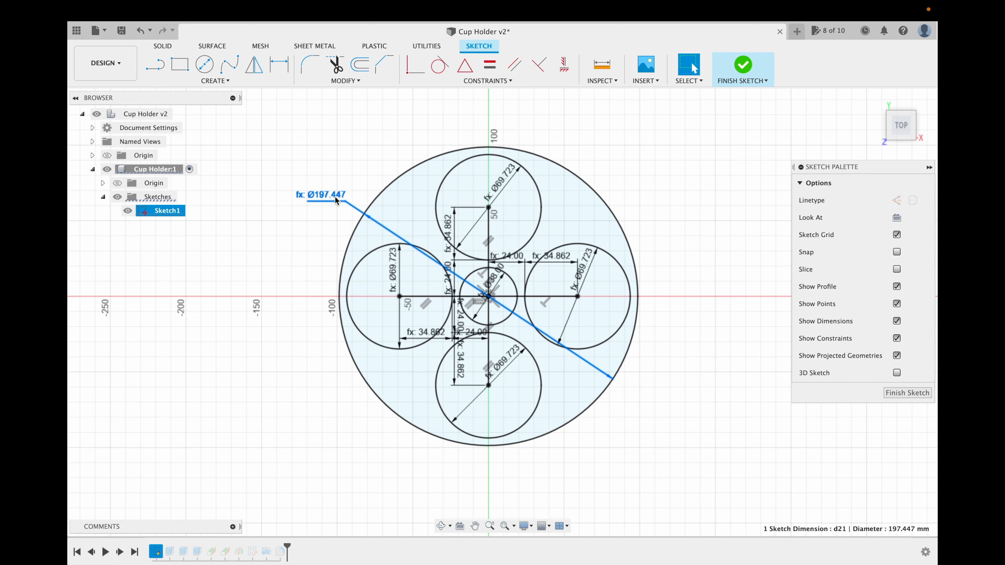
double_click(334, 196)
click(561, 201)
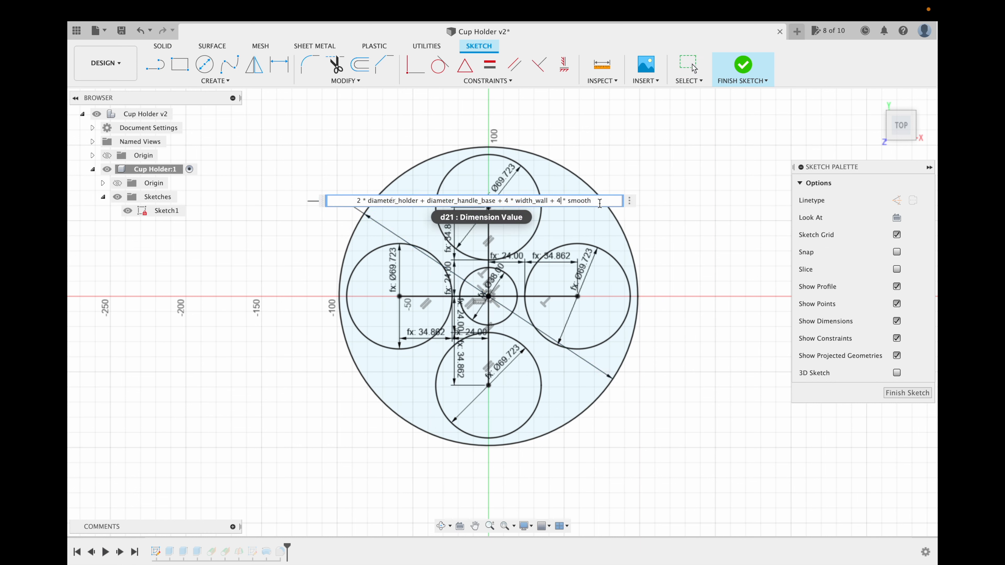
key(Return)
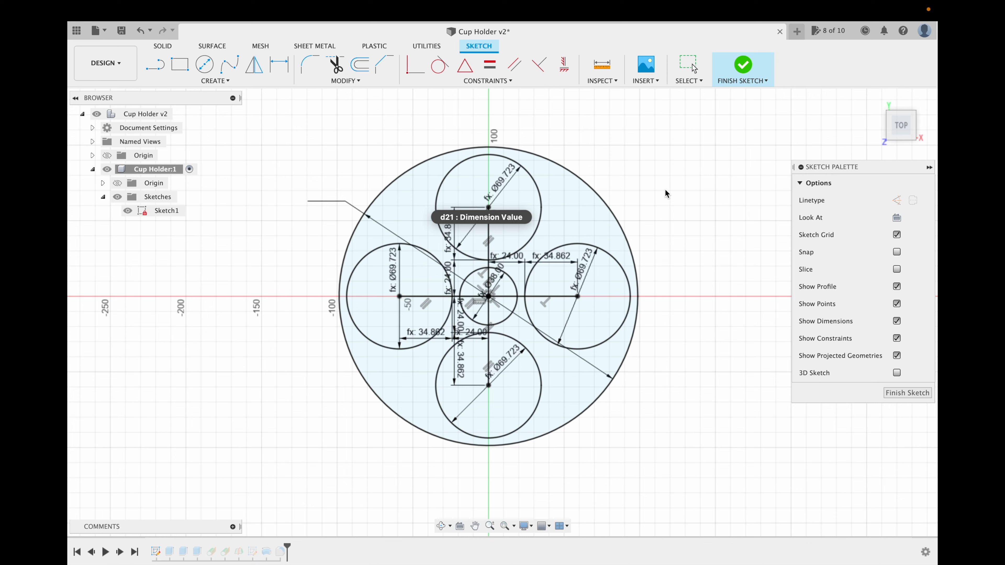
key(Return)
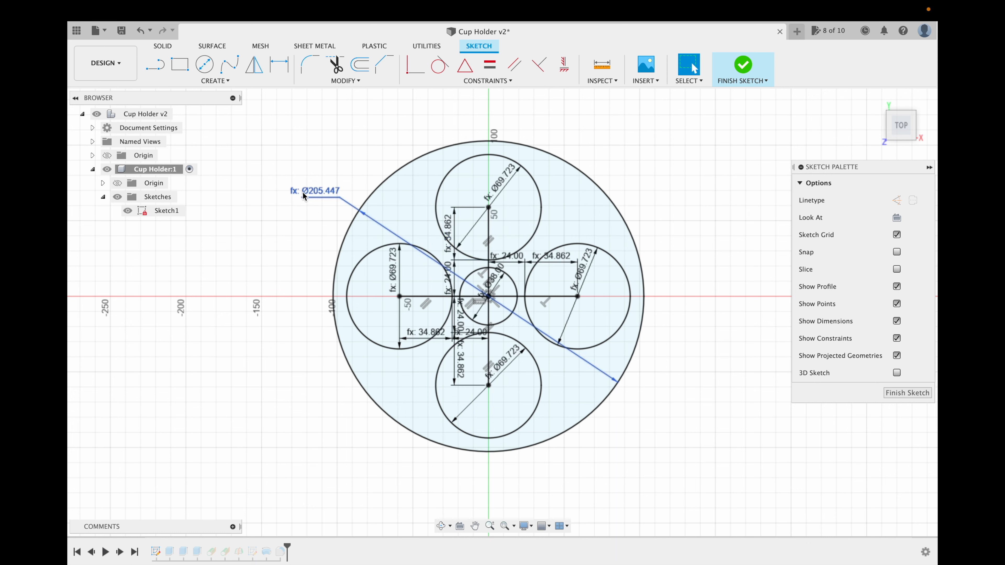
click(907, 392)
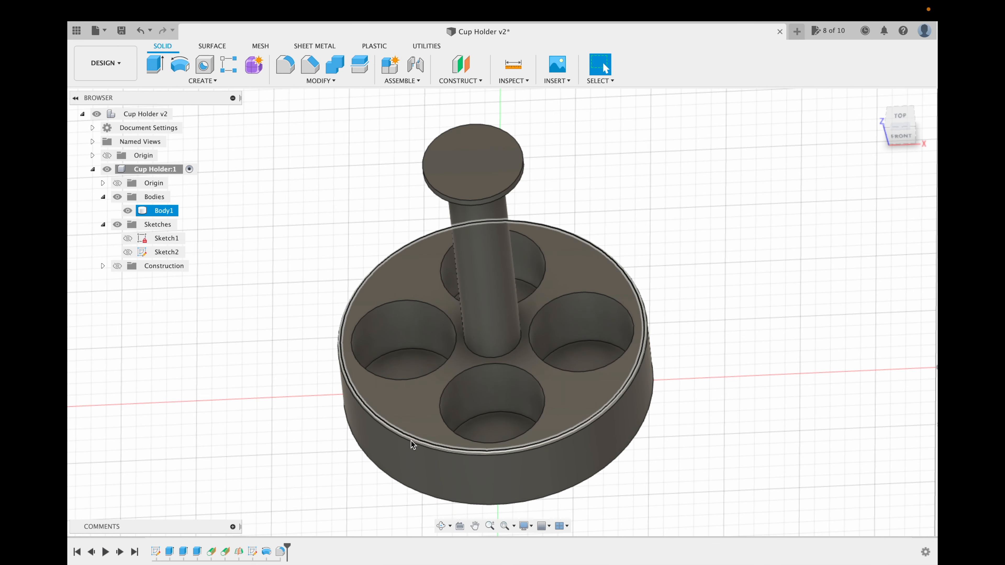
Step: Fillet the top edges of all four cup holes with the radius set to smooth
click(441, 526)
drag(407, 400, 401, 361)
key(Escape)
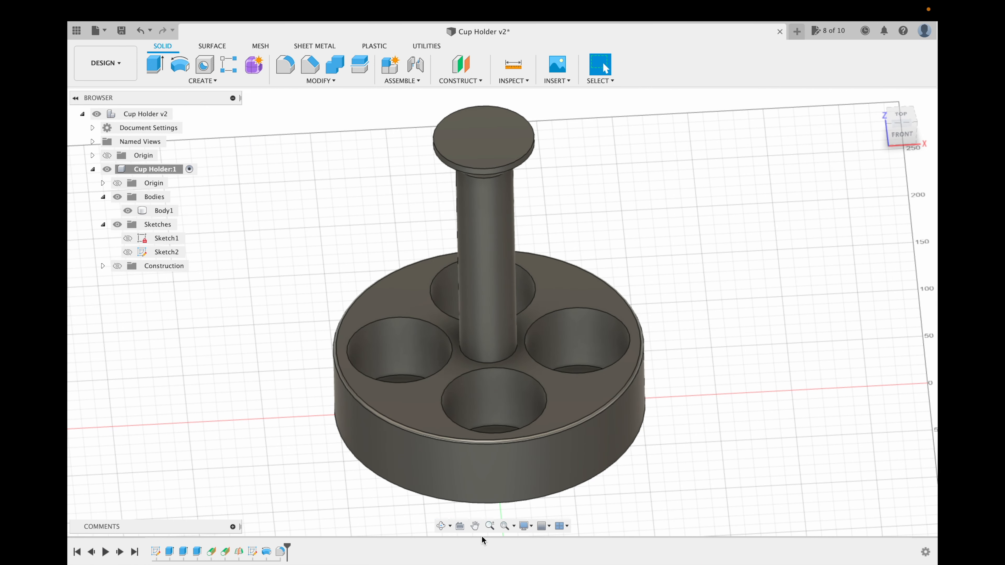
scroll(460, 422, up, 5)
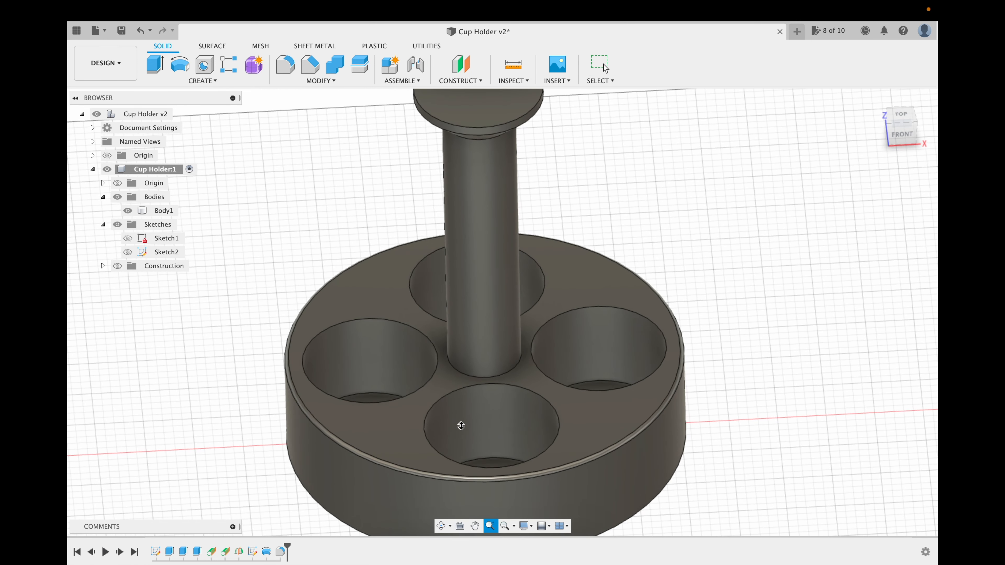
click(722, 318)
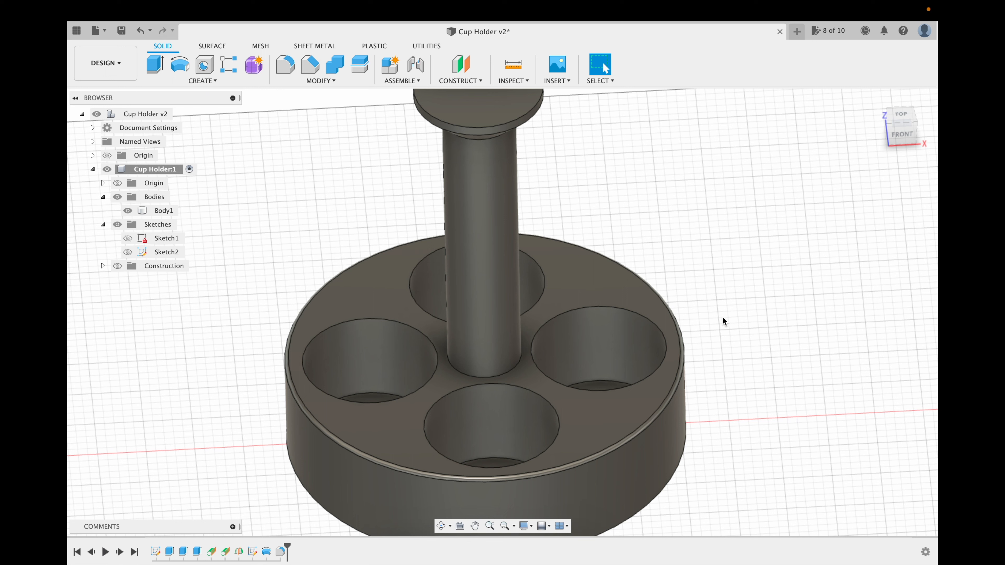
click(286, 66)
click(411, 287)
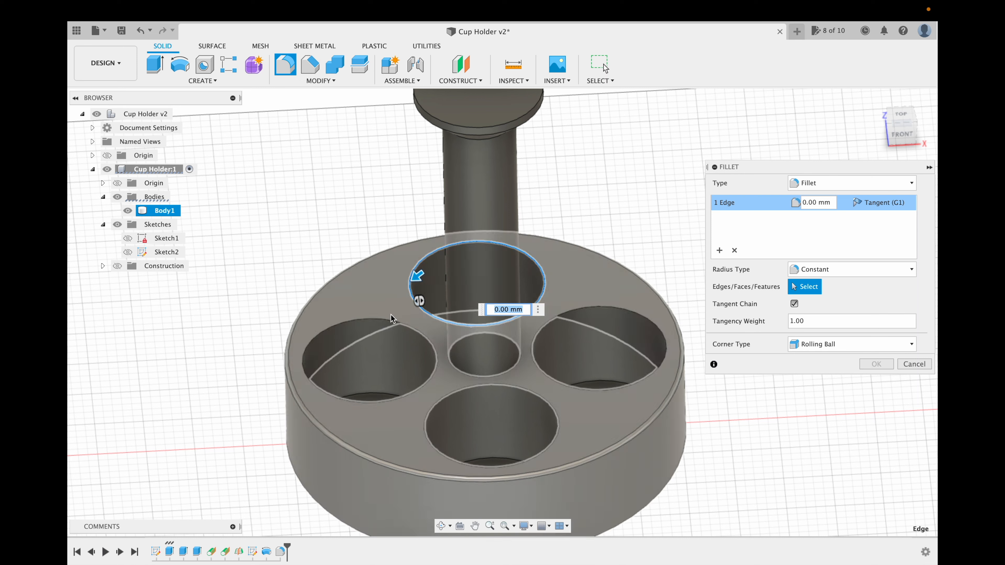
click(382, 319)
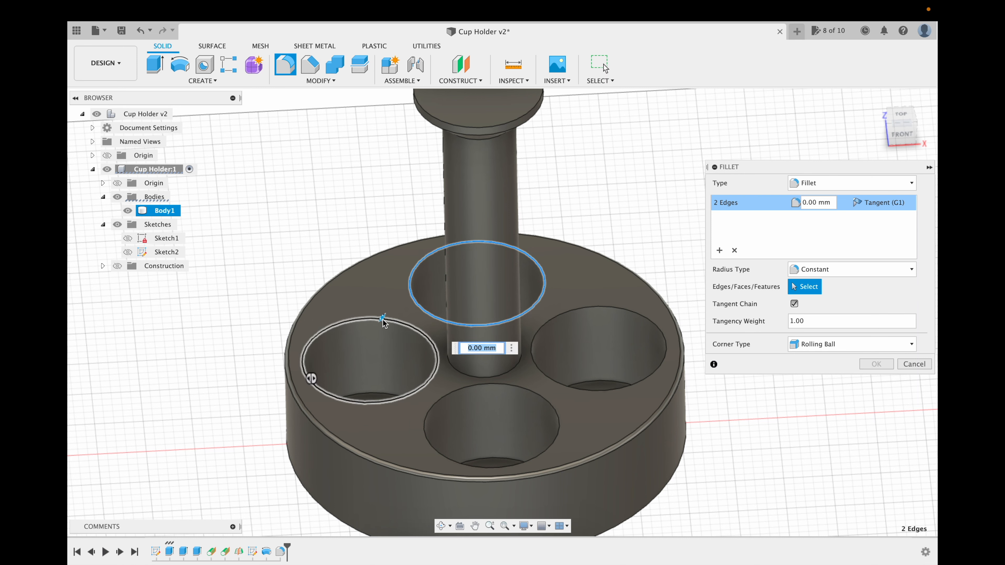
click(549, 318)
click(527, 391)
text(smooth)
key(Return)
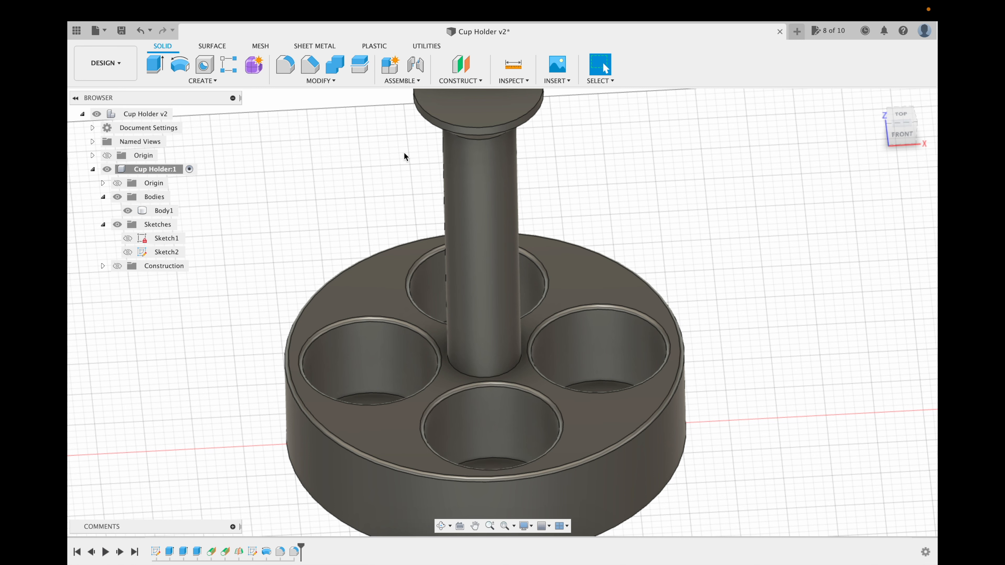
Step: Measure the minimum distance between a cup hole's outer fillet edge and the handle's base edge
scroll(435, 347, up, 4)
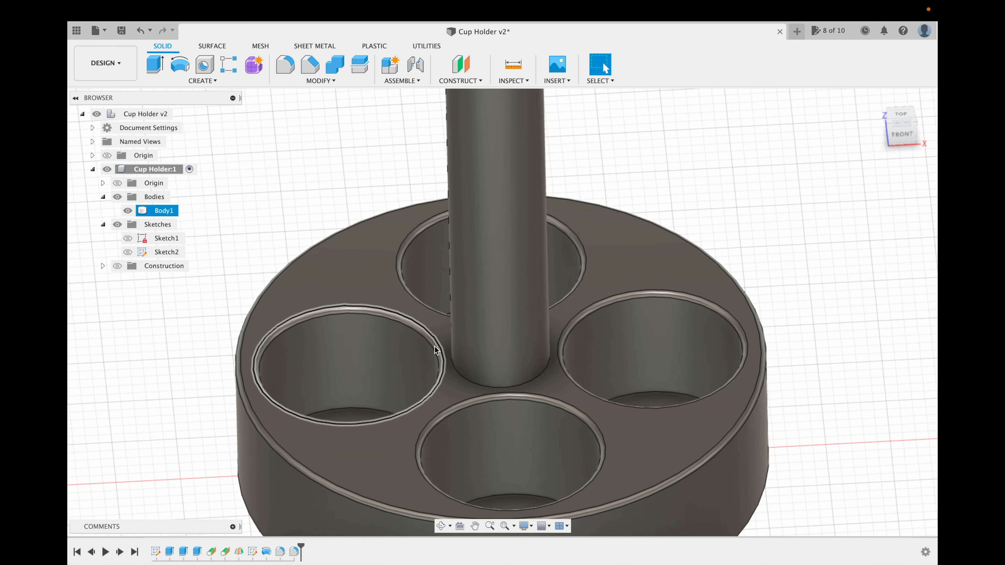
scroll(434, 350, up, 5)
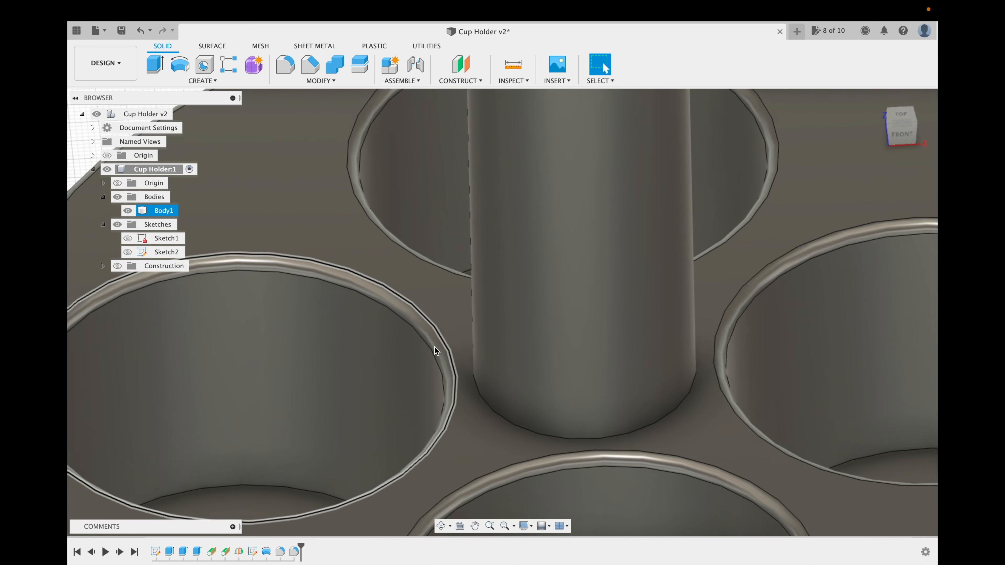
scroll(434, 347, up, 3)
click(513, 68)
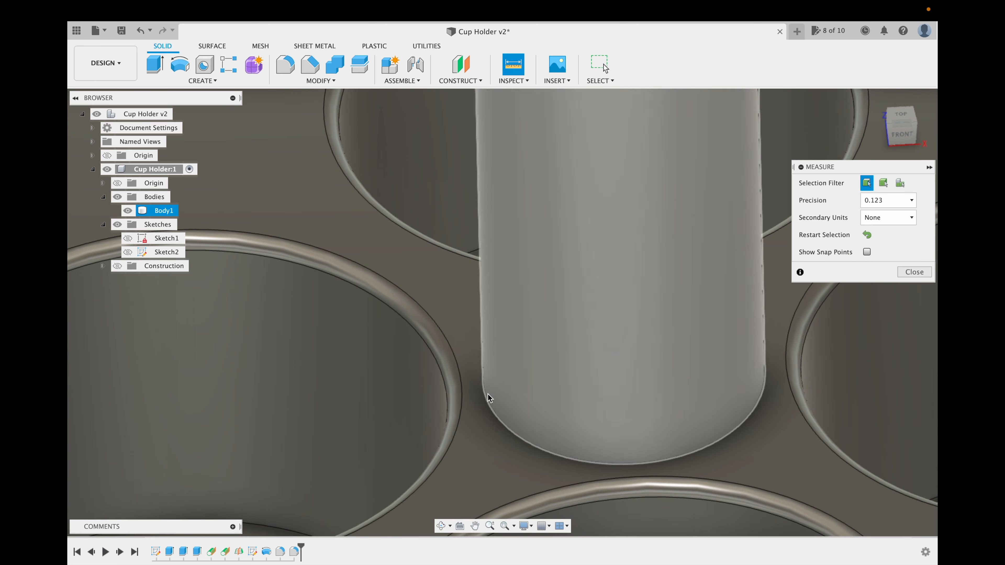
click(463, 390)
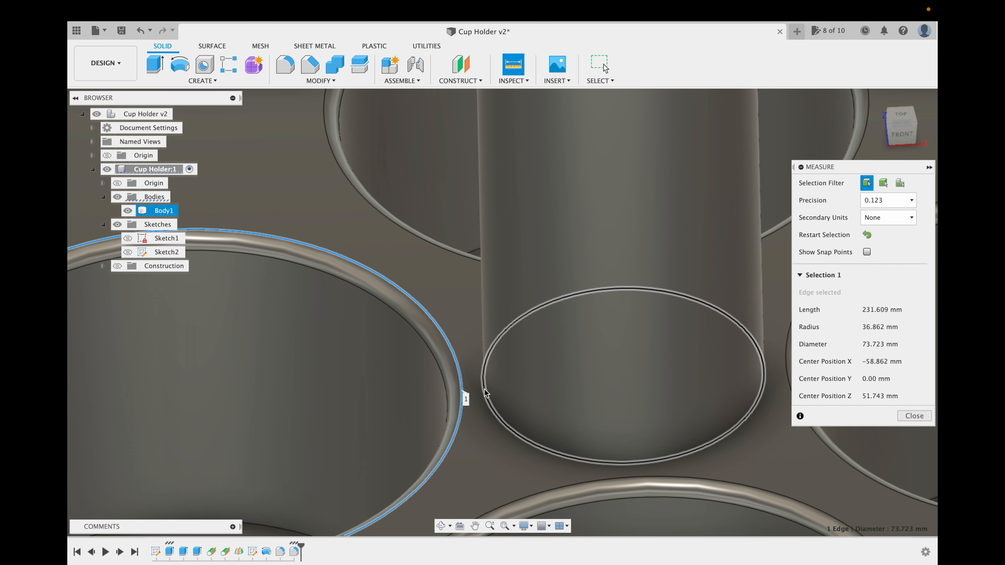
click(483, 389)
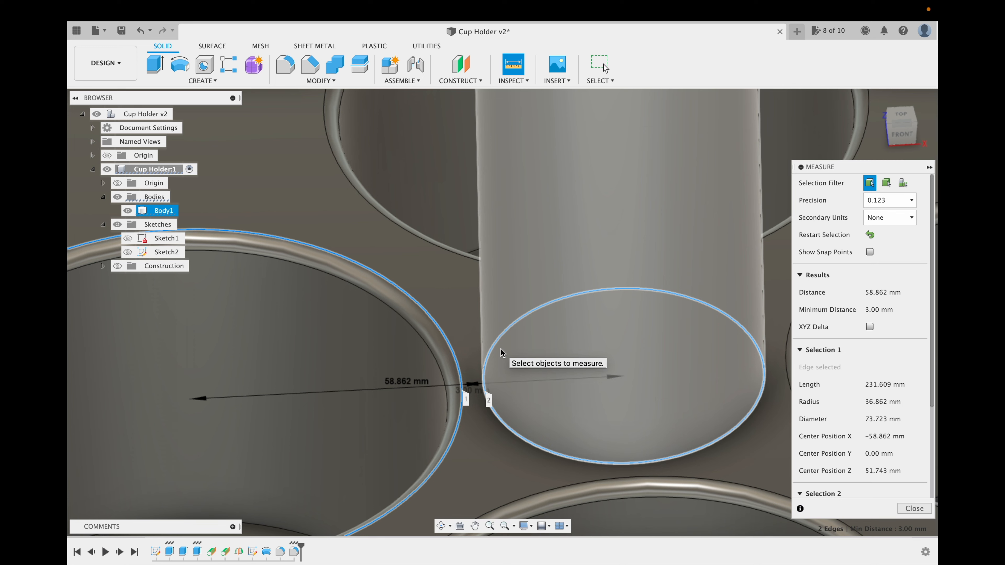
key(Escape)
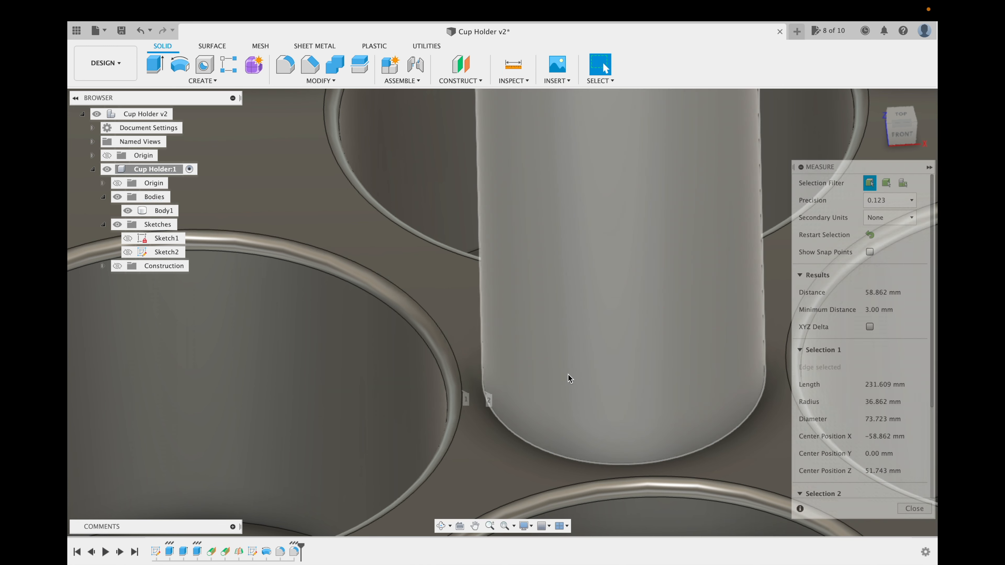
Step: Fillet the edge where the handle meets the base's top face with the radius set to smooth
scroll(567, 373, down, 3)
scroll(567, 373, down, 5)
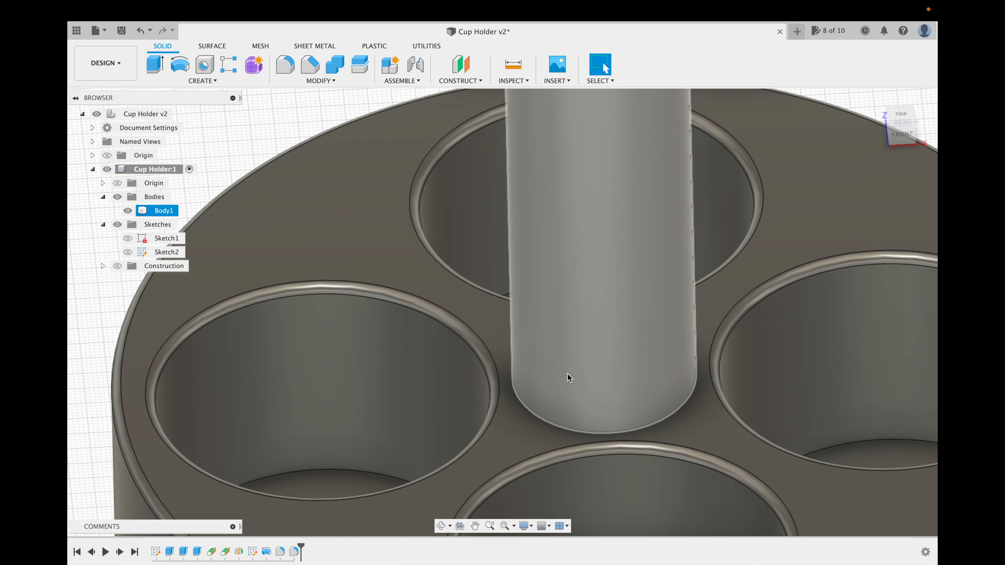
scroll(567, 373, up, 3)
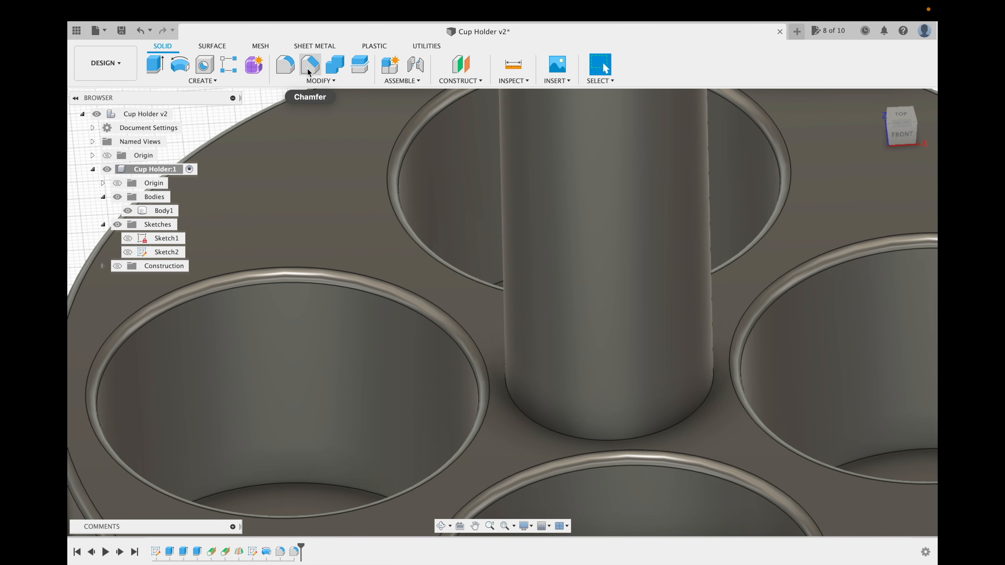
click(285, 65)
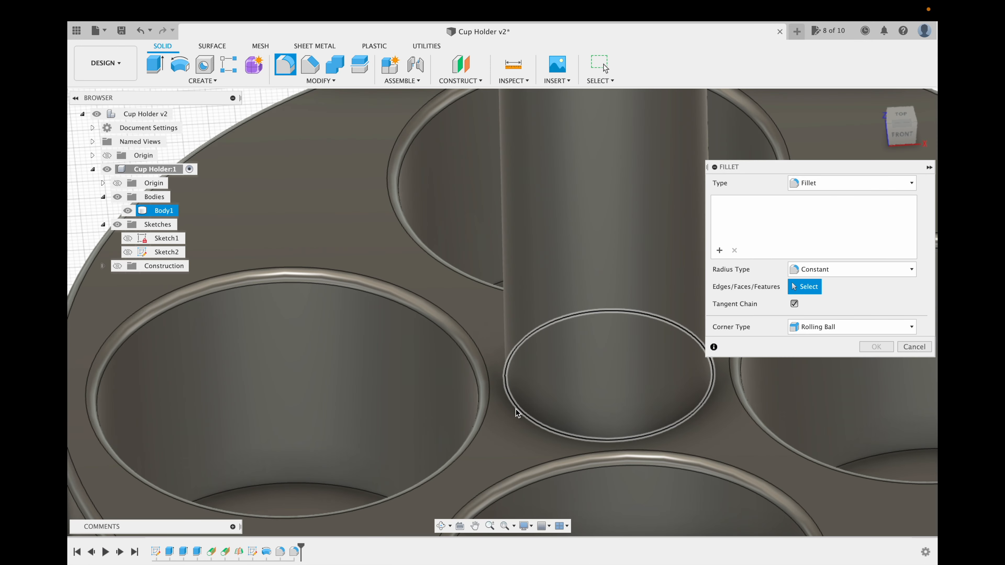
click(516, 413)
text(smo)
key(Return)
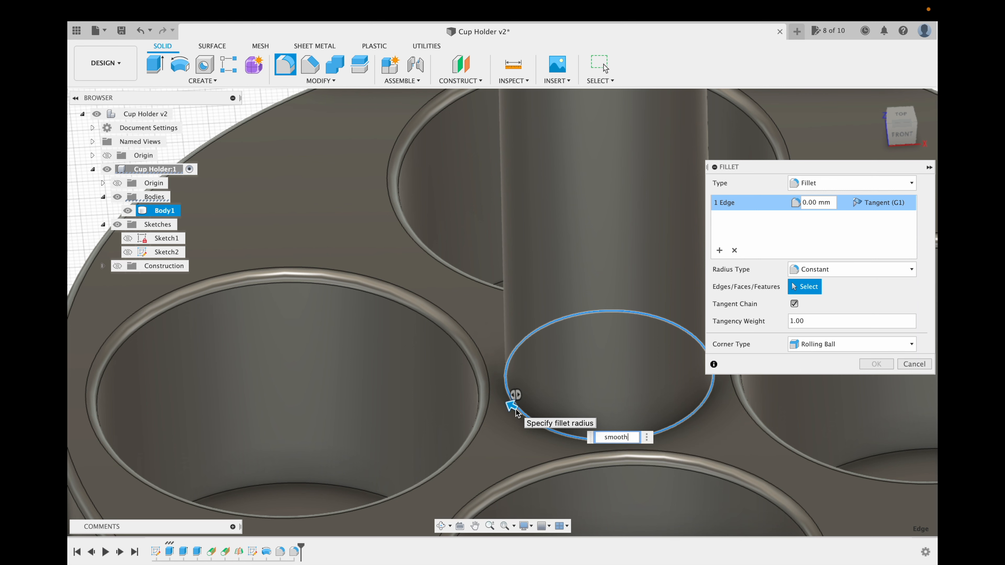
key(Return)
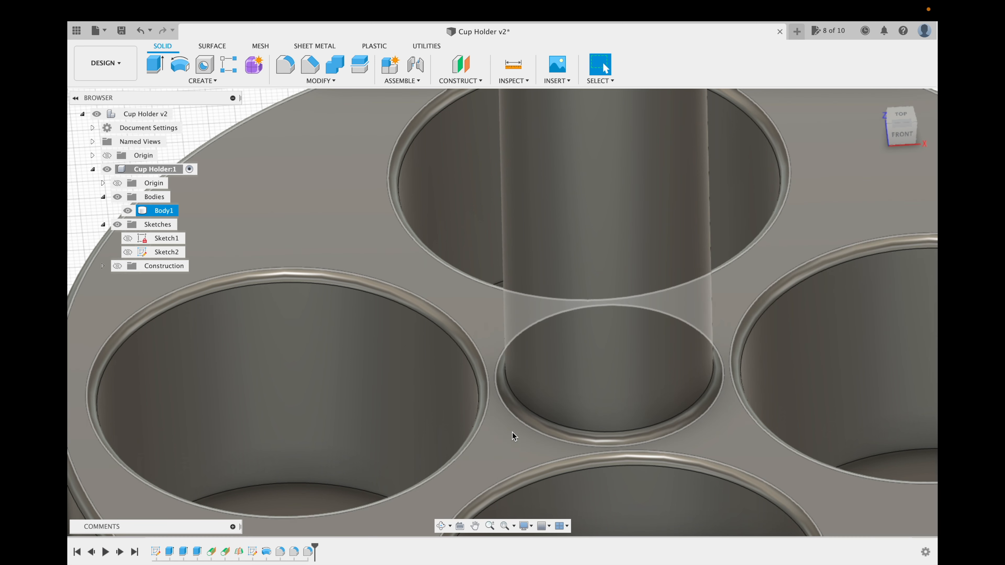
Step: Inspect the handle's base fillet and measure its minimum distance to the neighbouring cup hole's fillet edge
click(441, 525)
drag(437, 379, 439, 350)
shift+middle_drag(438, 351, 437, 345)
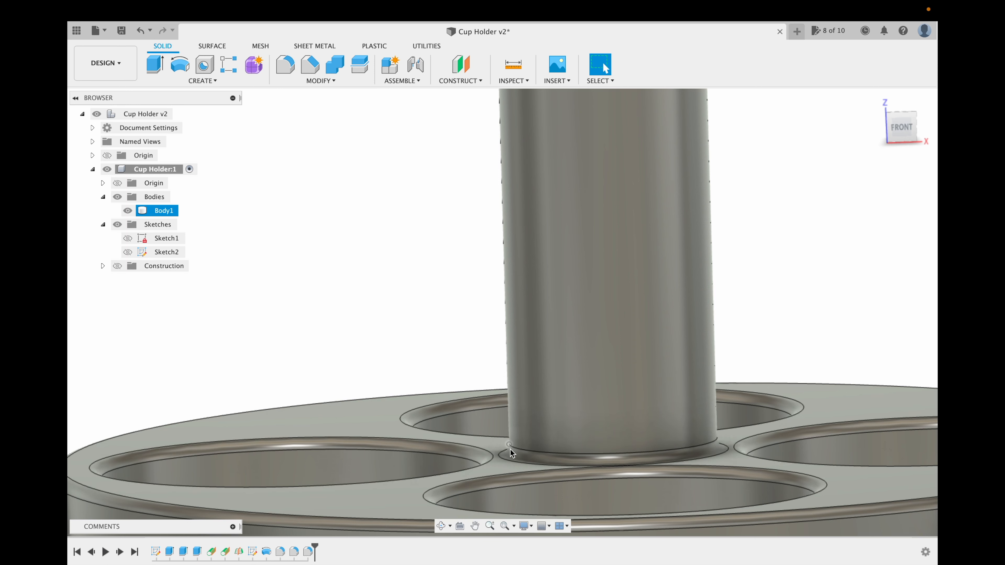
click(442, 526)
mouse_move(492, 443)
mouse_down()
mouse_move(491, 433)
mouse_move(494, 442)
mouse_up()
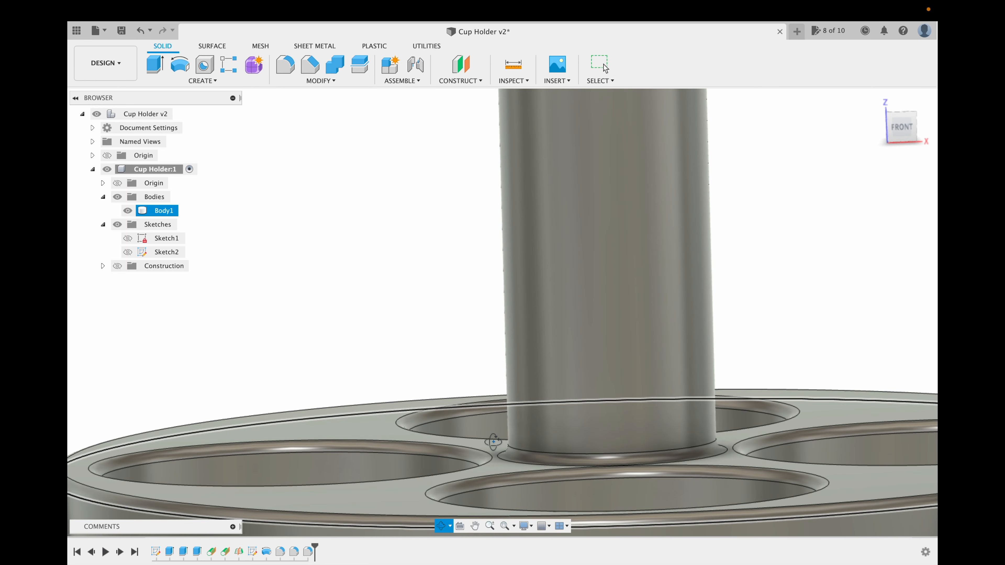
drag(492, 442, 500, 467)
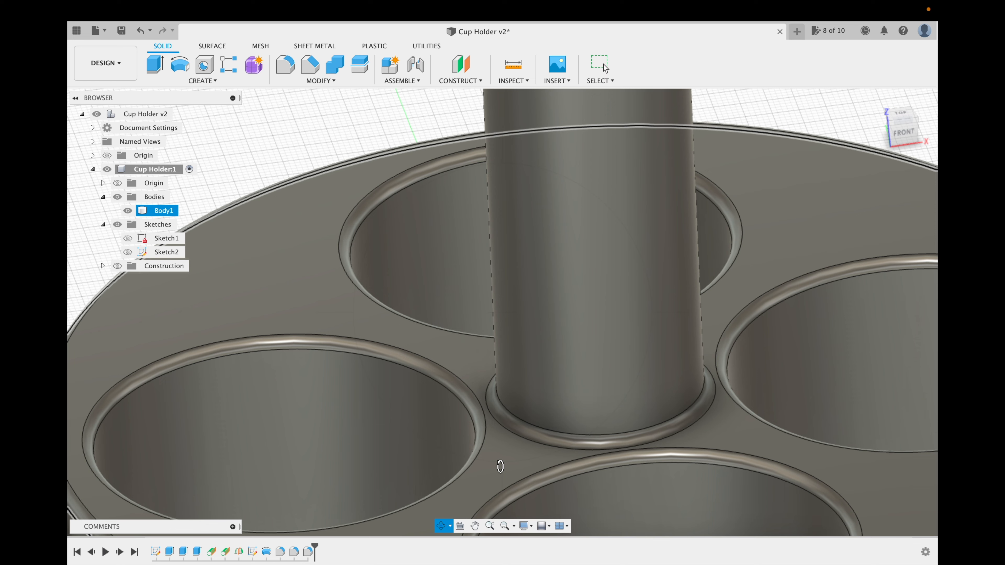
key(i)
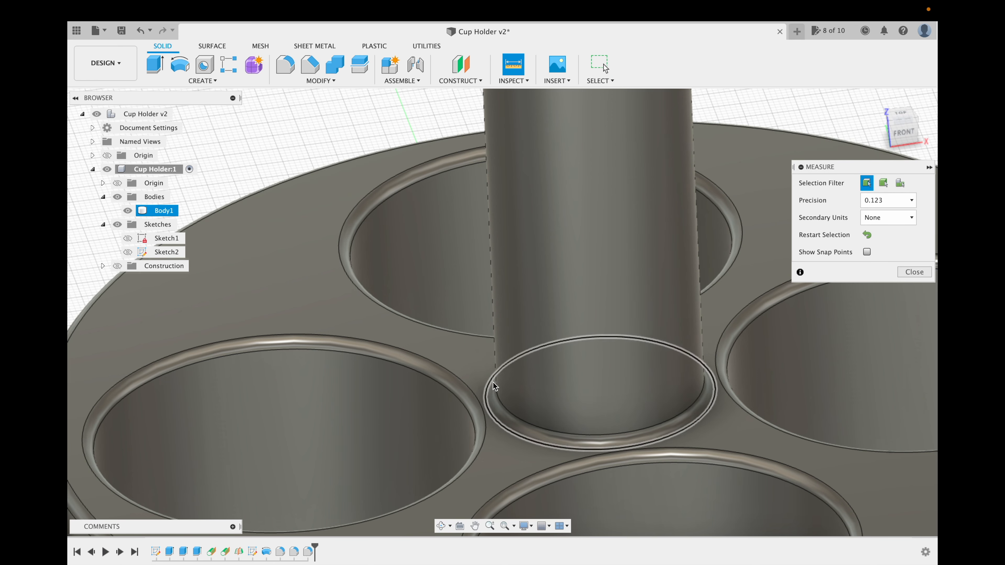
click(484, 411)
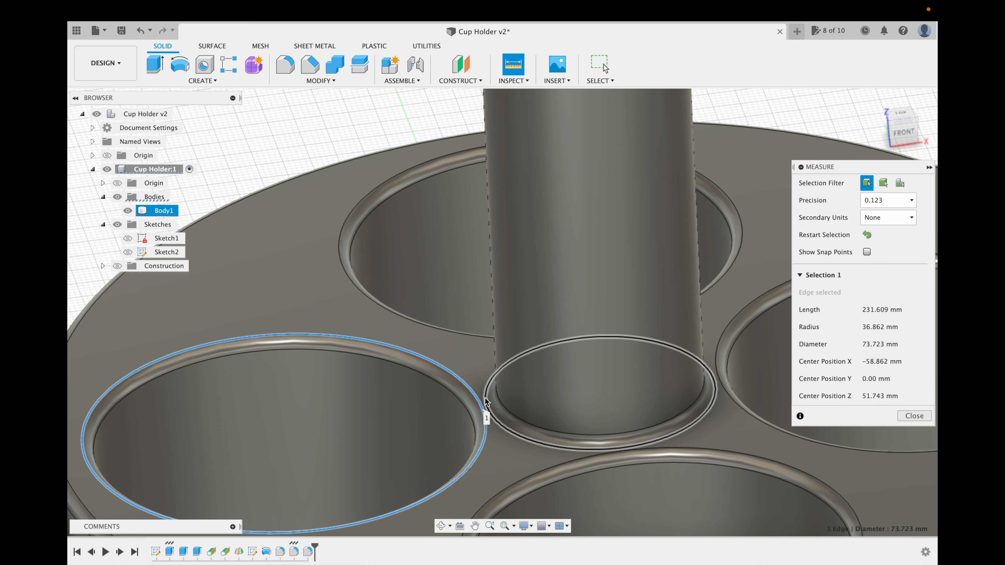
click(487, 398)
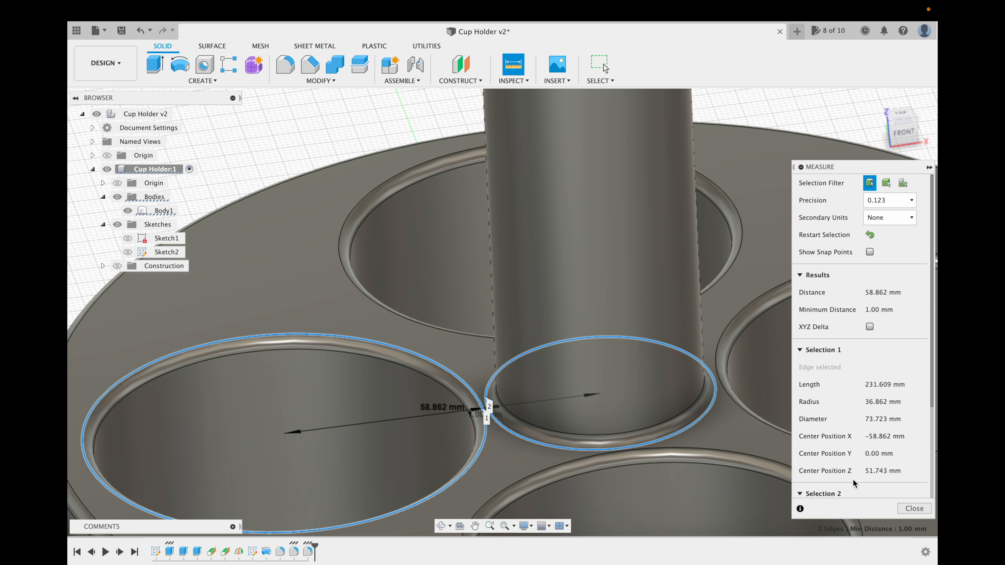
click(905, 508)
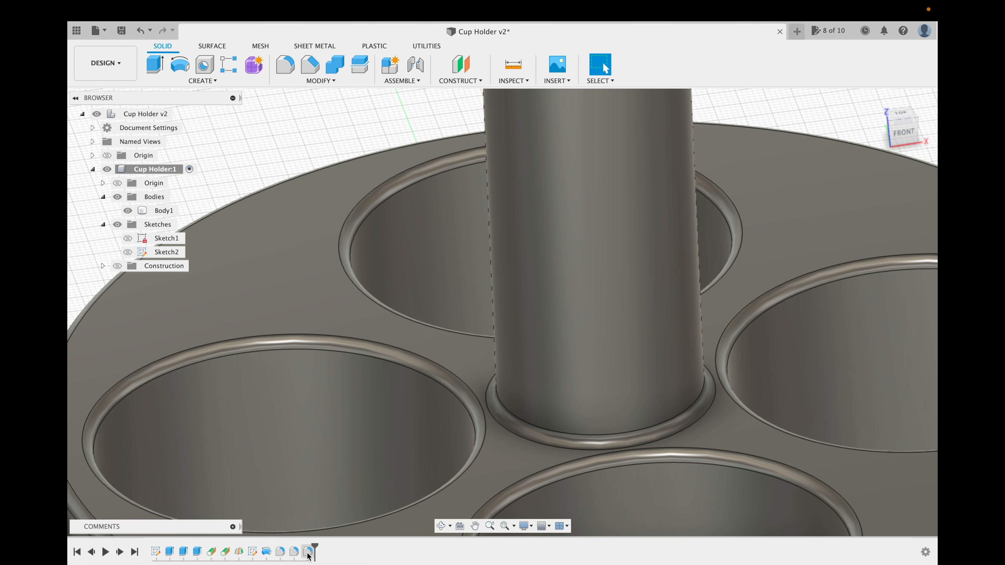
Step: Edit the fillet at the handle's base and set its radius to smooth+1
right_click(309, 554)
click(329, 449)
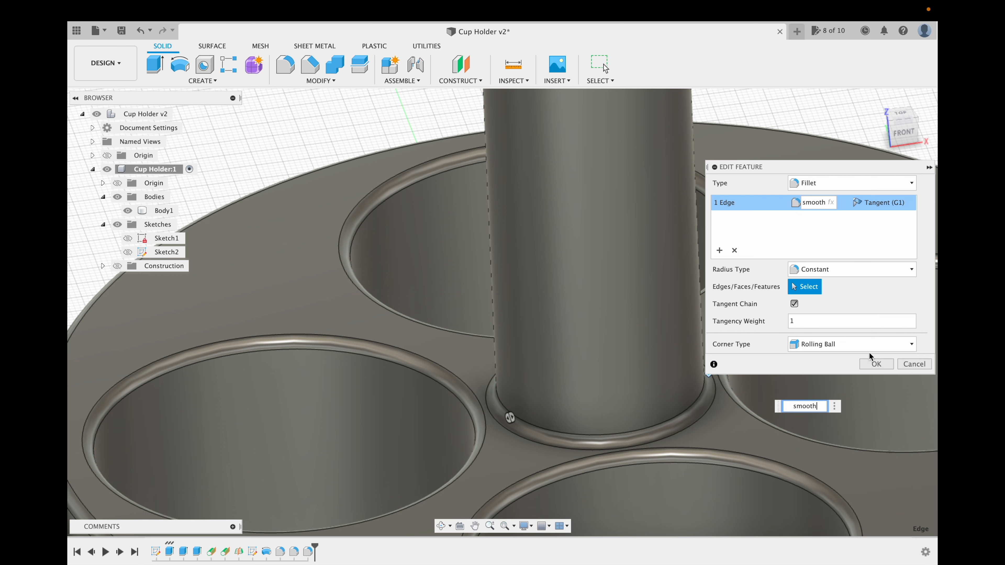
text(+1)
key(Return)
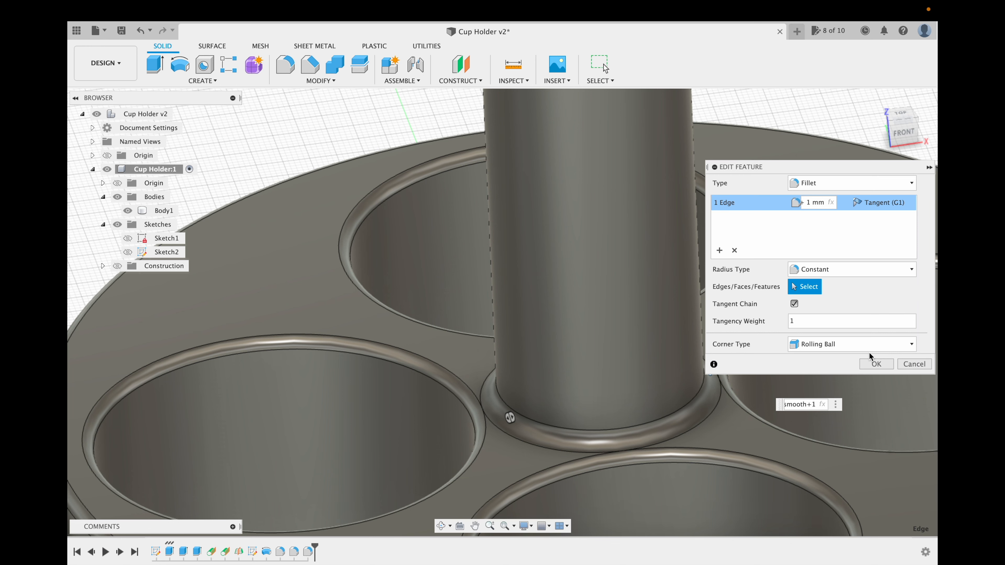
key(Return)
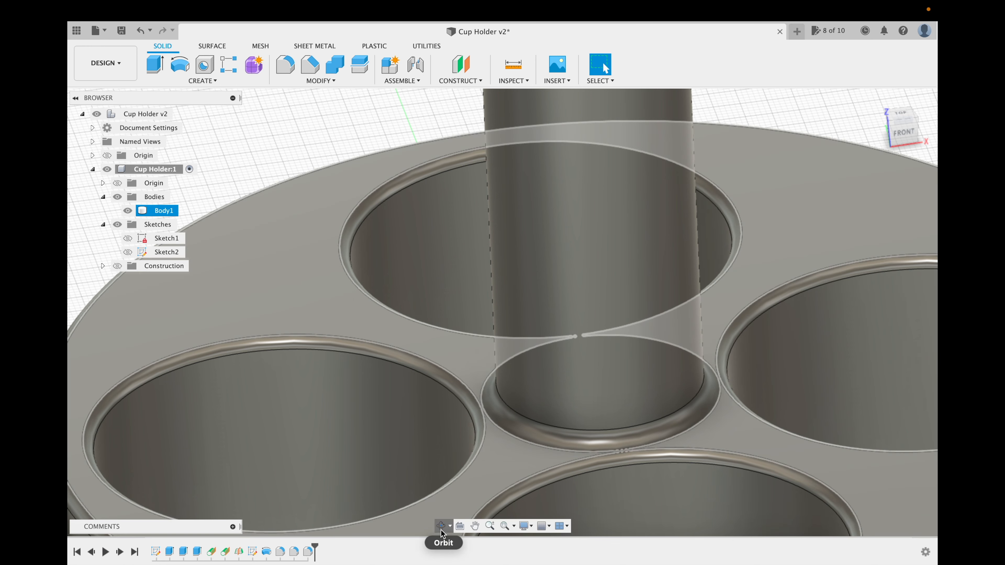
Step: Examine the gaps between the handle's base fillet and the surrounding cup holes up close and in the whole model
click(441, 526)
drag(486, 475, 497, 401)
scroll(497, 402, up, 5)
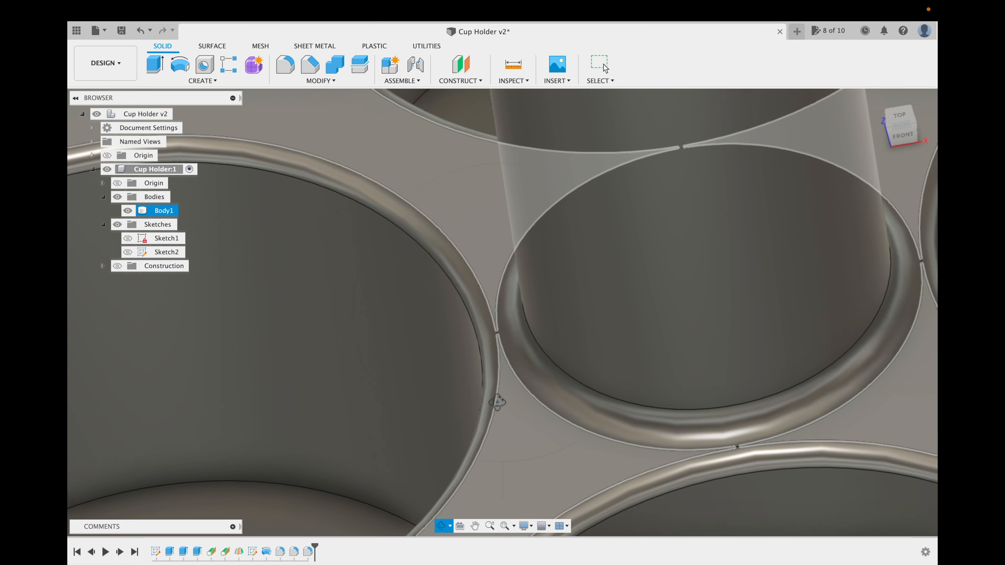
drag(497, 402, 498, 381)
scroll(499, 381, down, 5)
scroll(499, 380, down, 10)
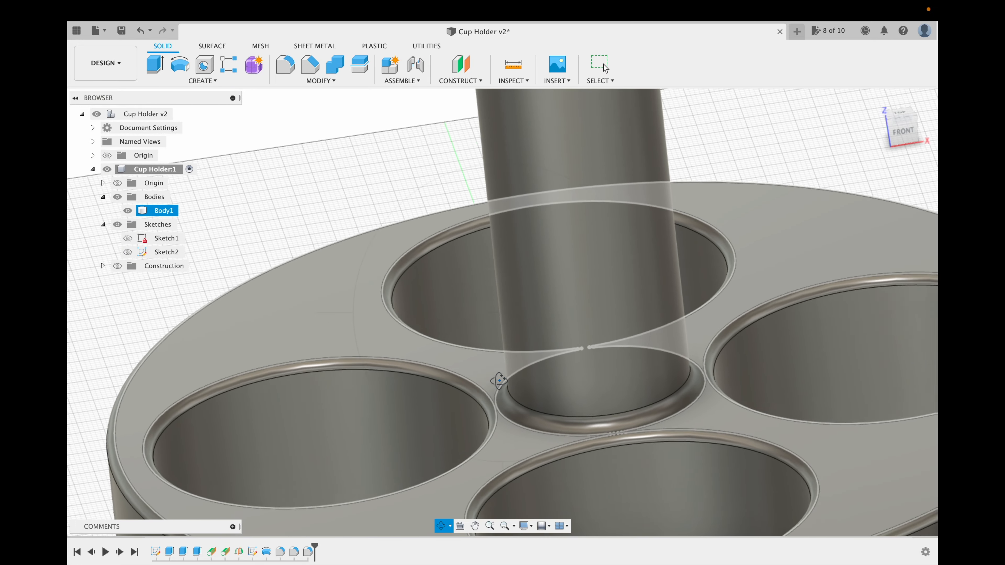
mouse_move(540, 383)
mouse_down()
mouse_move(567, 391)
mouse_move(542, 401)
mouse_up()
key(Escape)
click(504, 526)
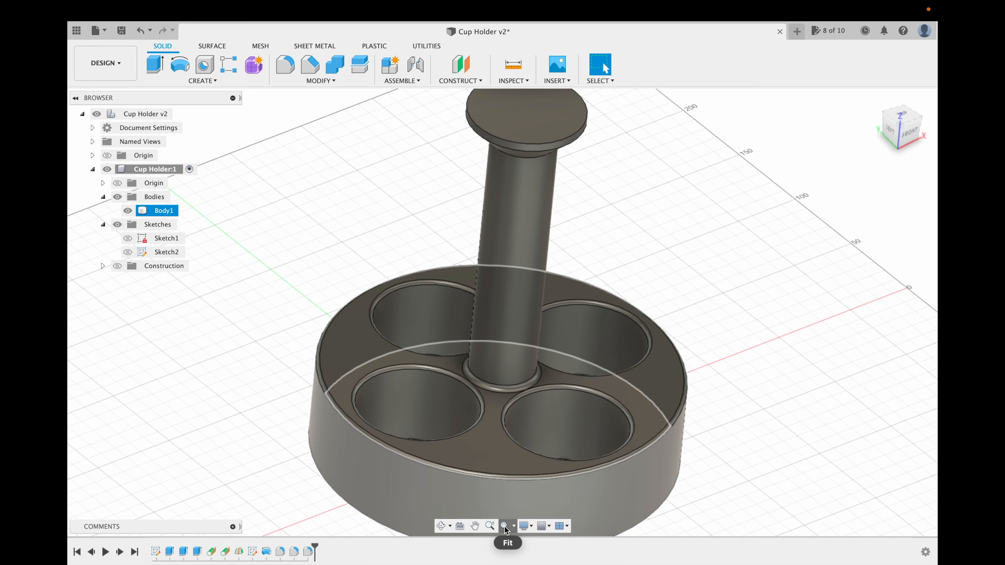
Step: Fillet the upper outer edge of the handle's top disc with the radius set to smooth
click(440, 526)
drag(446, 459, 474, 379)
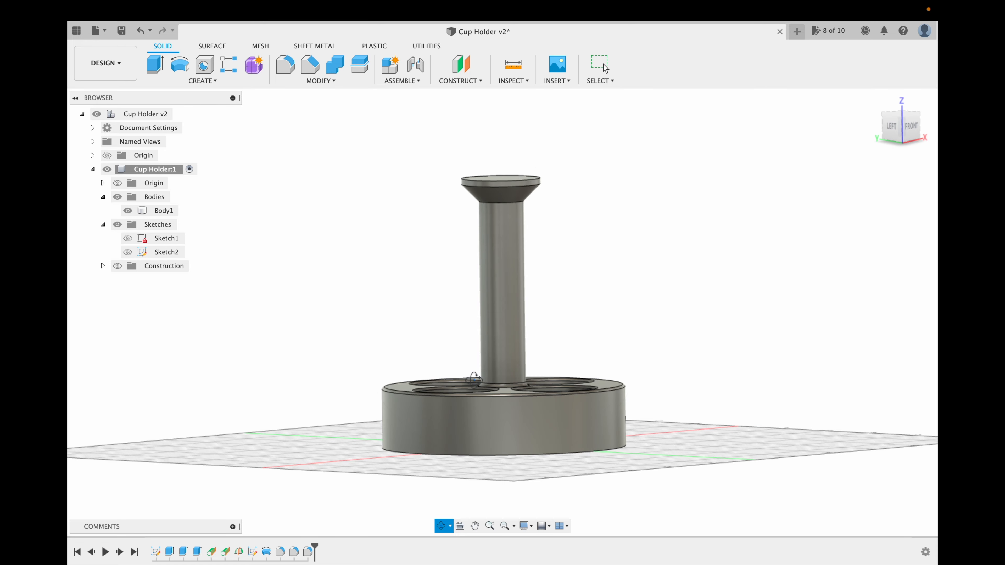
drag(524, 214, 520, 228)
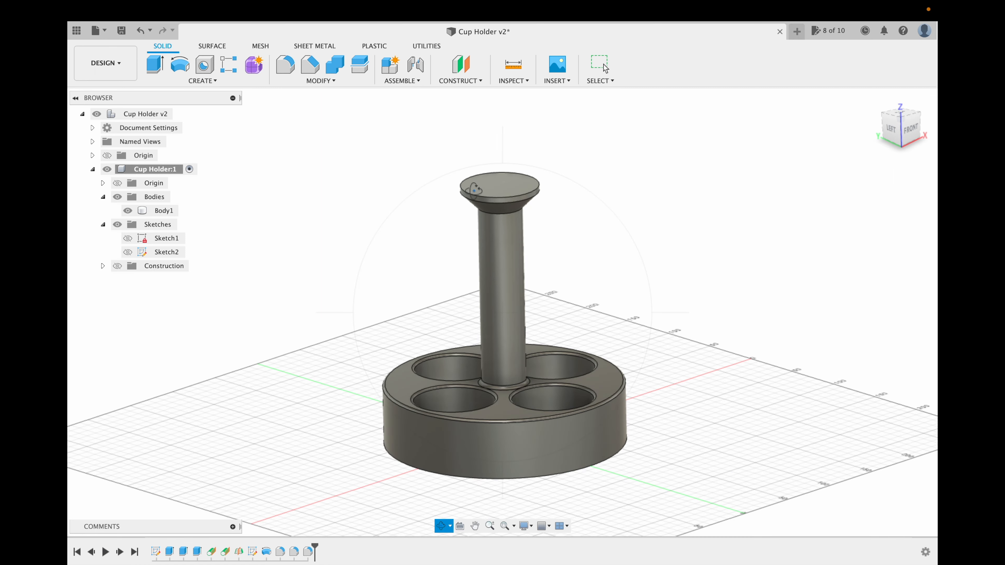
drag(516, 197, 518, 204)
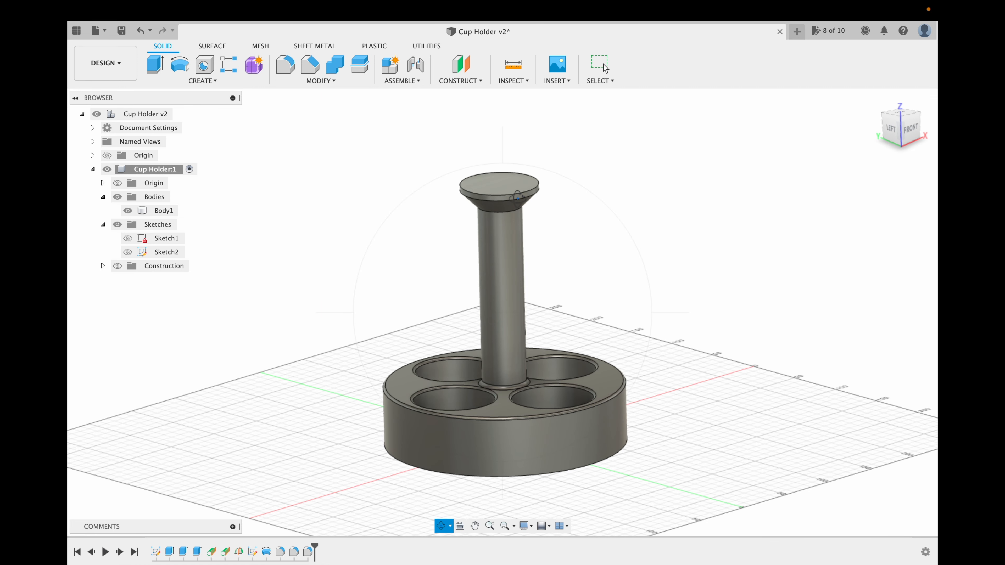
key(Escape)
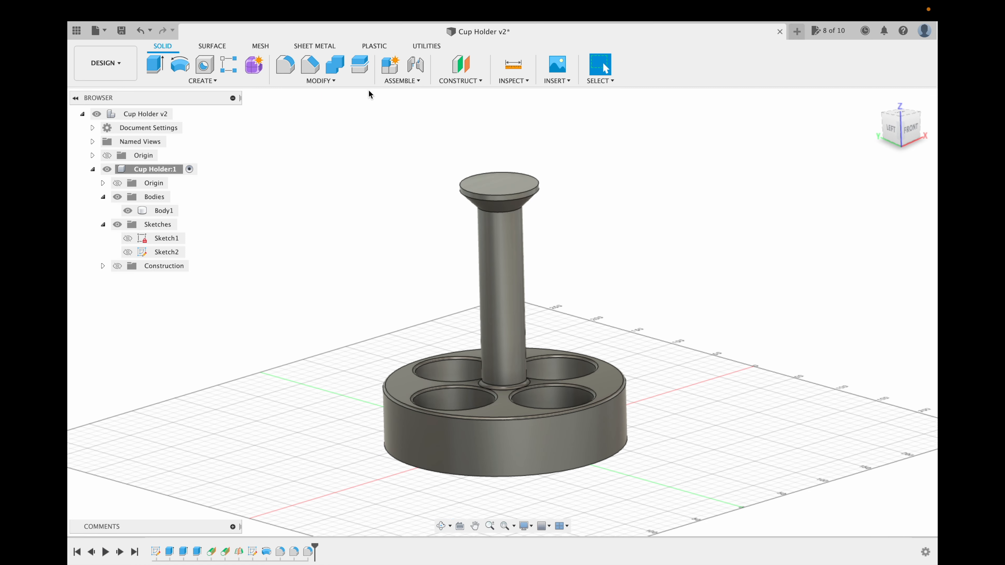
click(285, 65)
click(460, 184)
text(smooth)
key(Return)
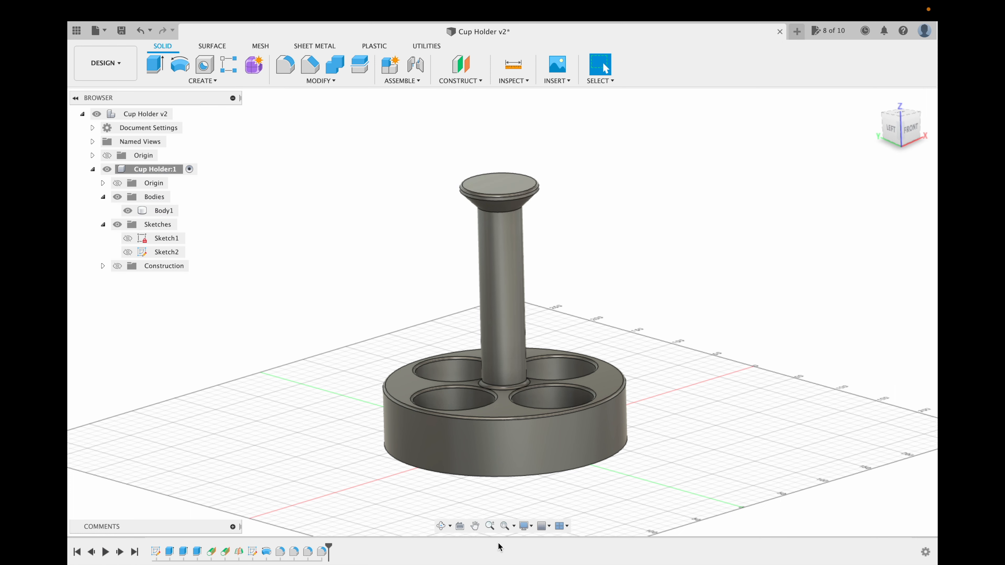
Step: Examine the rounded disc at the handle's top up close and from above
click(490, 525)
drag(473, 372, 473, 446)
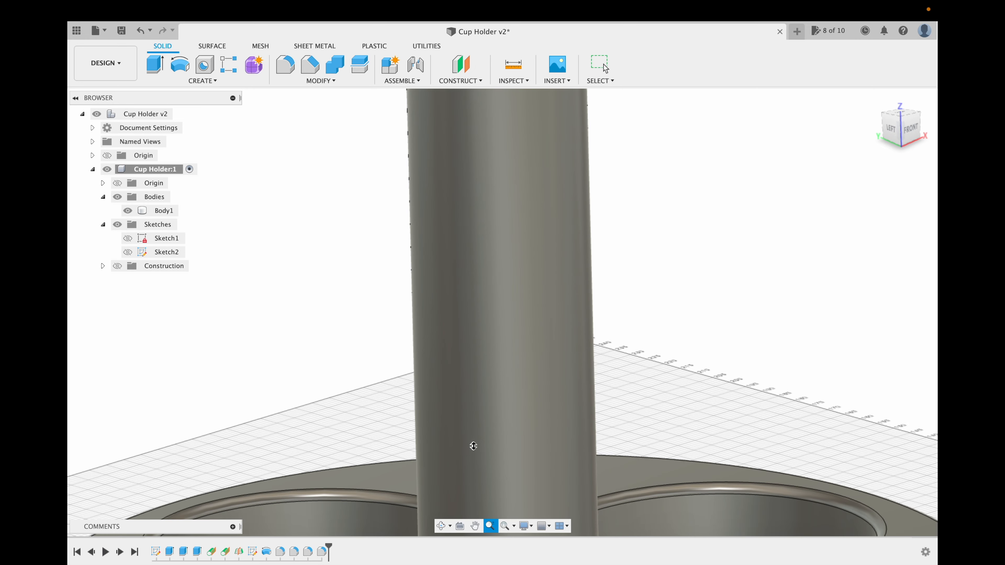
click(474, 526)
drag(471, 159, 481, 352)
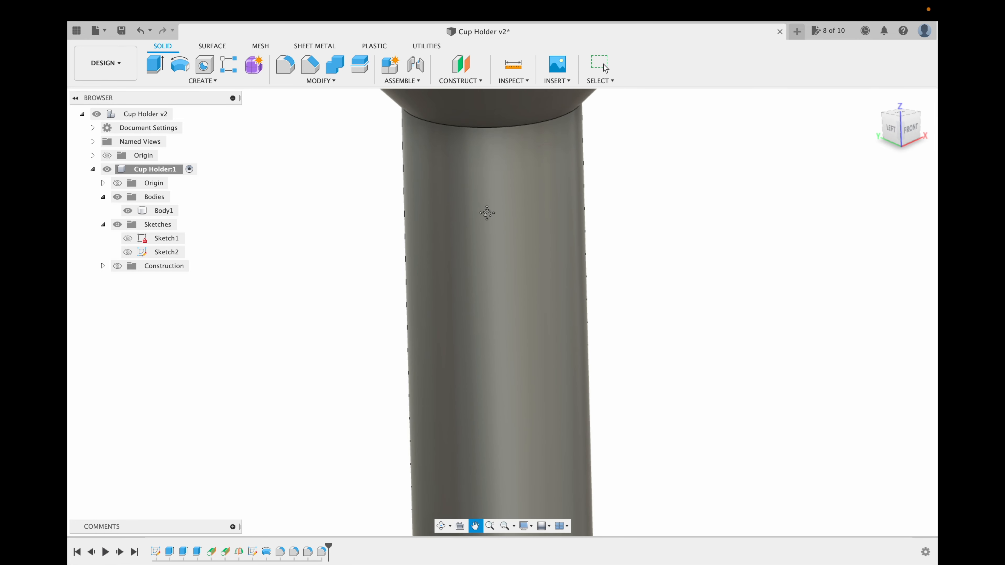
drag(488, 203, 491, 434)
click(516, 417)
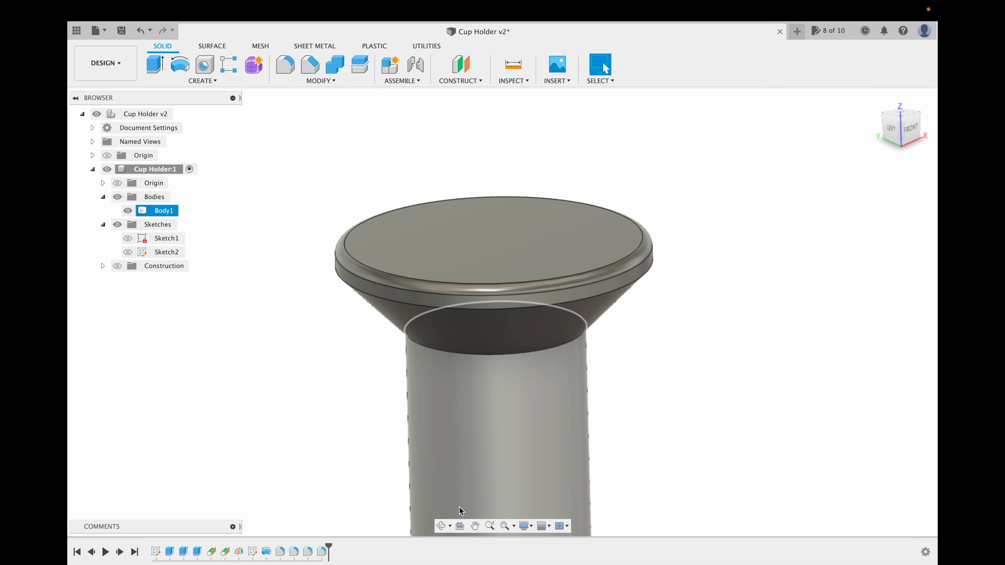
click(440, 526)
drag(476, 386, 499, 510)
key(Escape)
click(499, 526)
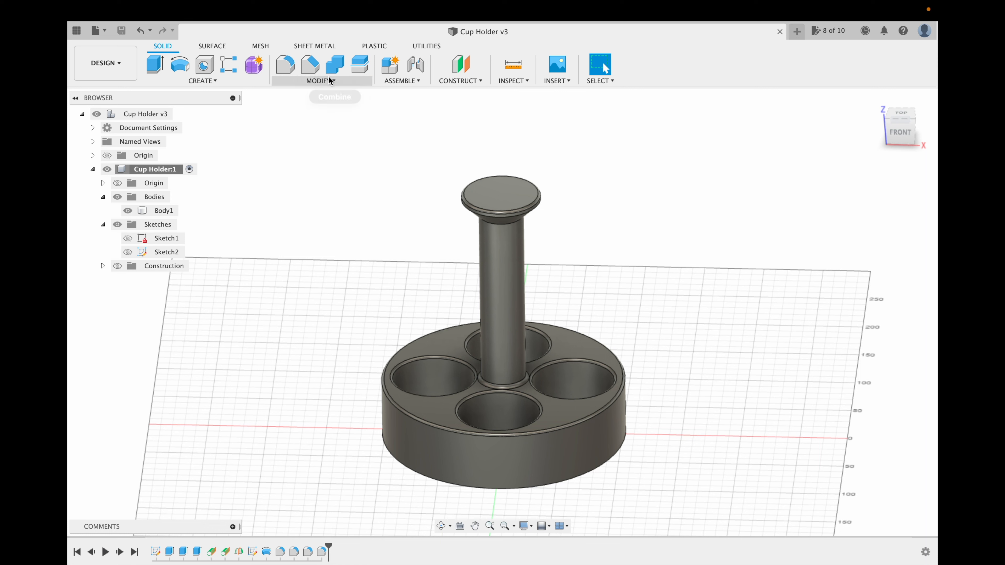
Step: Open the list of user parameters that drive the cup holder's dimensions
click(321, 81)
click(308, 327)
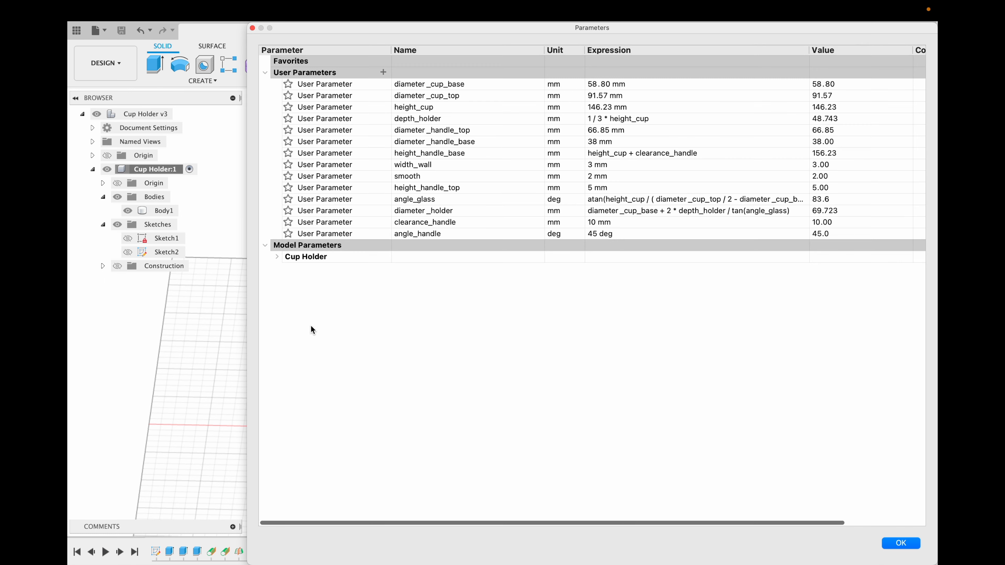
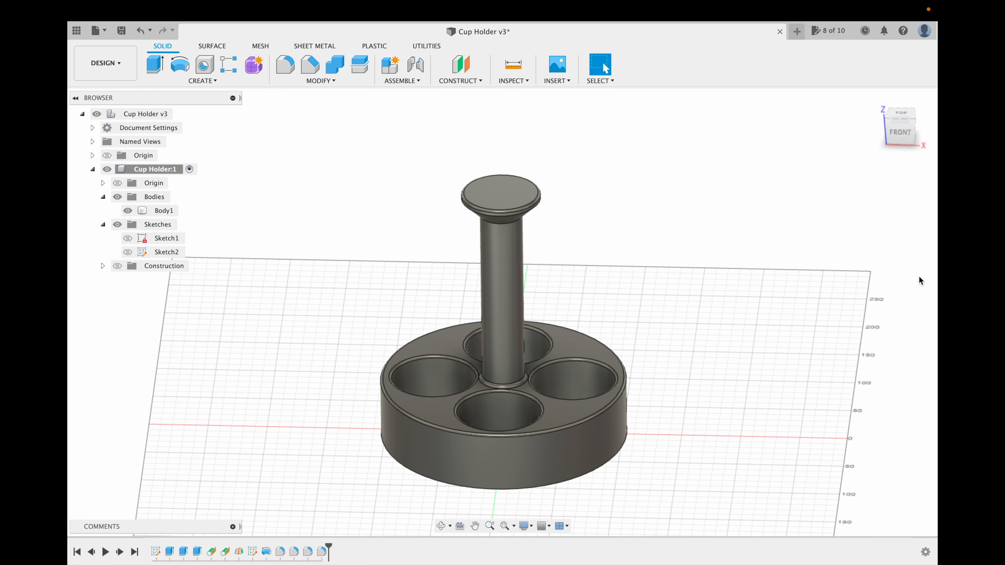
Step: Save the cup holder design as a new version
key(super+s)
key(Return)
right_click(178, 169)
click(364, 246)
click(363, 246)
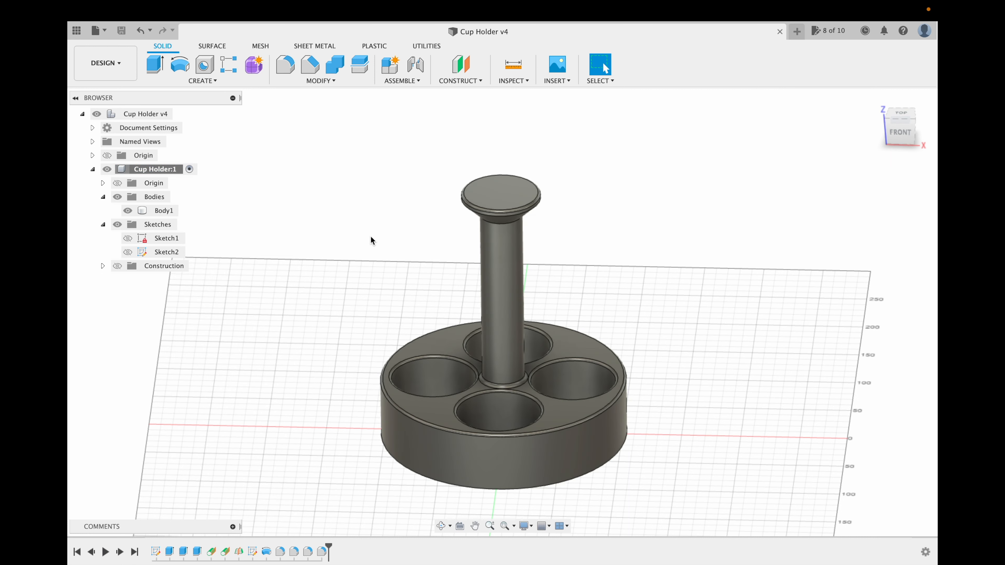
Step: Measure the distance between the handle's top face and the underside of the base
click(513, 64)
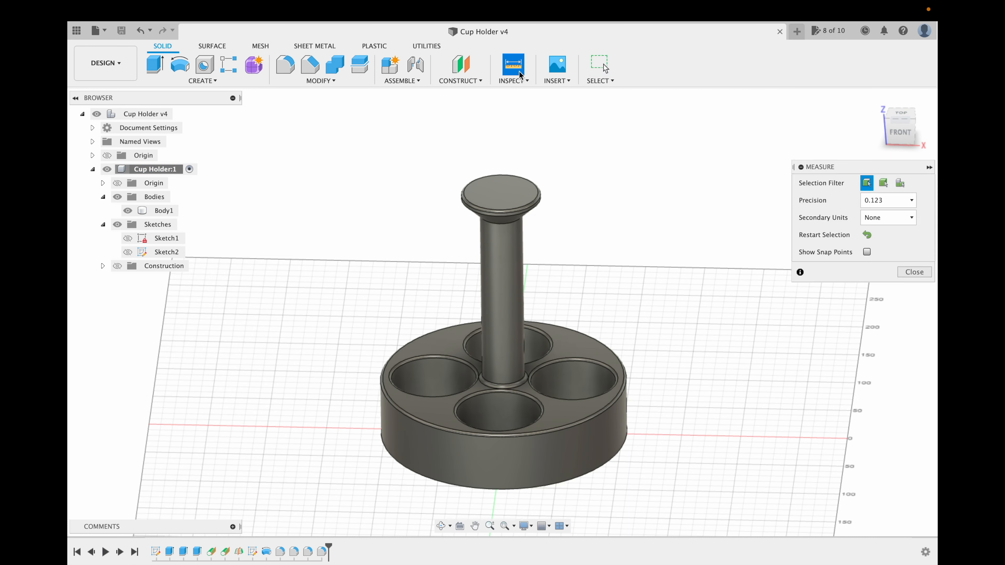
click(492, 200)
click(442, 525)
drag(499, 375, 502, 313)
key(Escape)
click(497, 406)
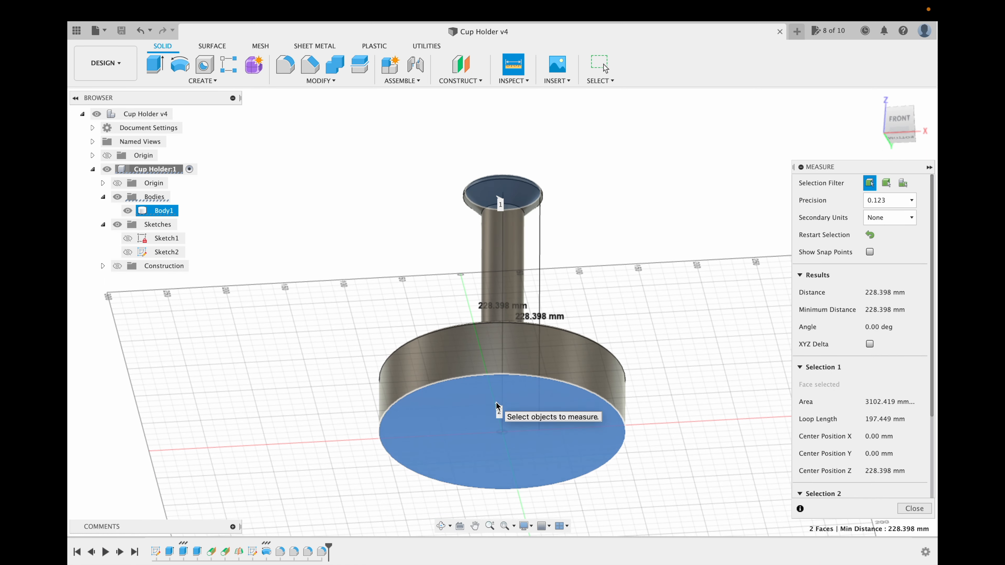
click(442, 526)
drag(503, 305, 508, 362)
key(Escape)
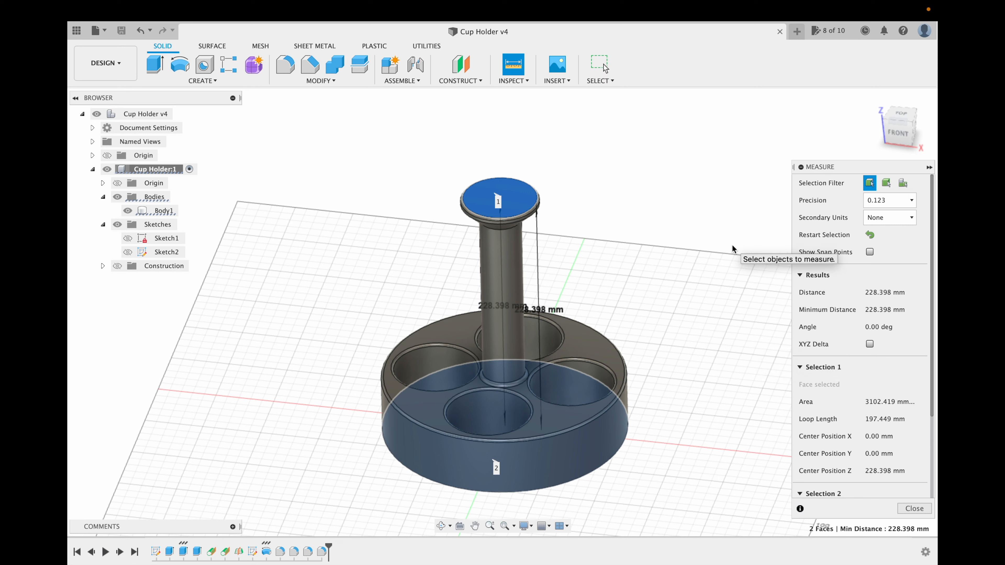
key(Escape)
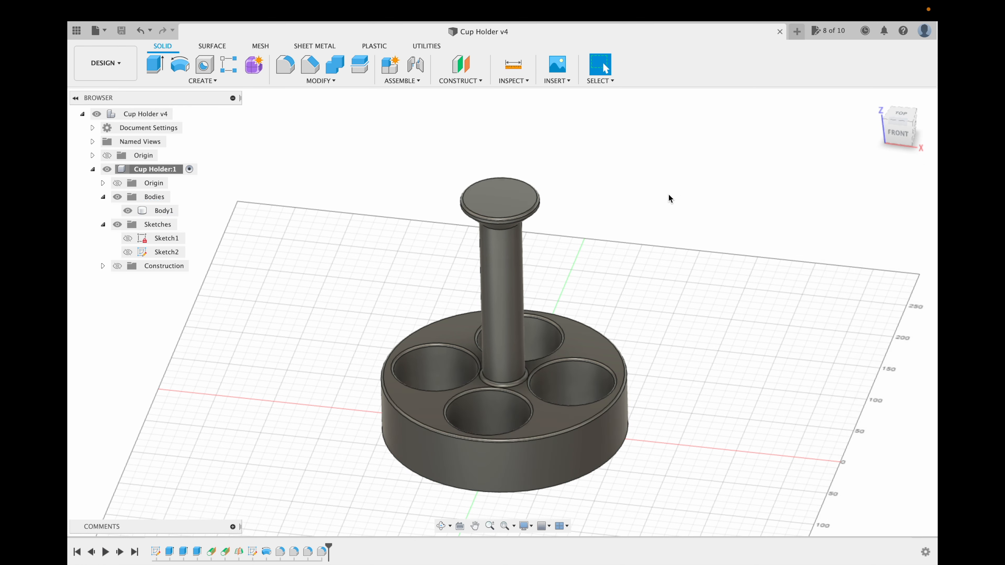
Step: Set the user parameter depth_holder to 1 / 5 * height_cup
click(318, 83)
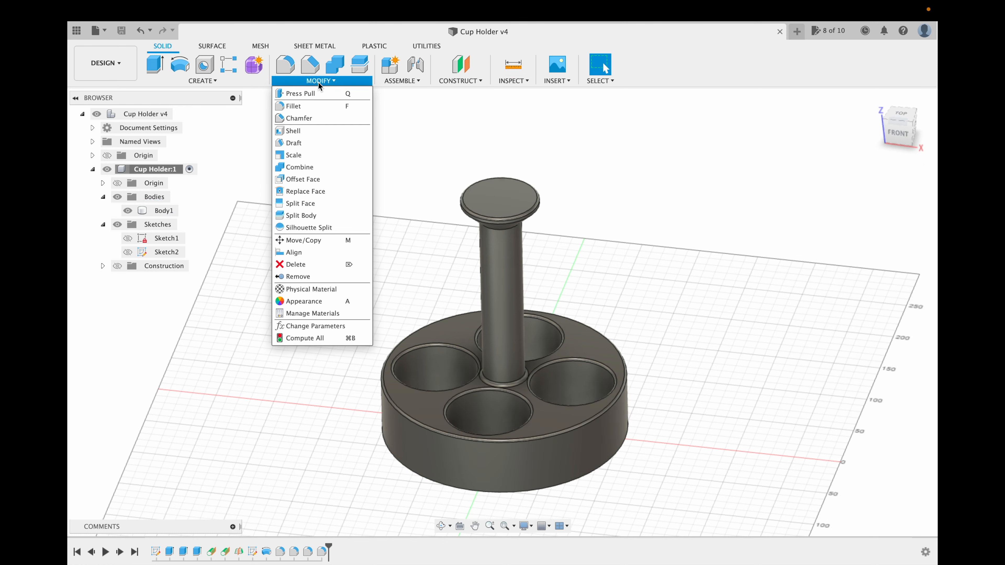
click(308, 325)
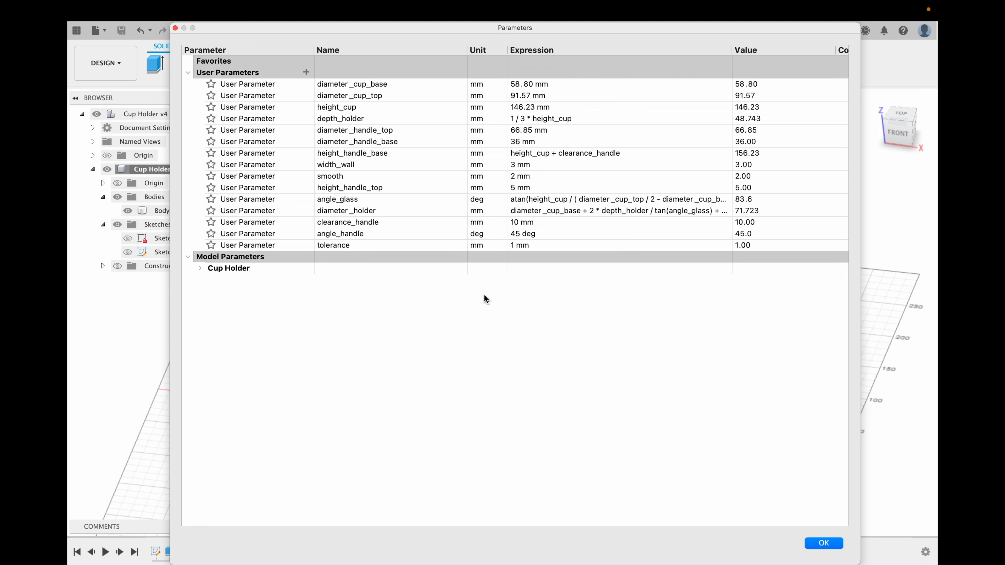
double_click(354, 118)
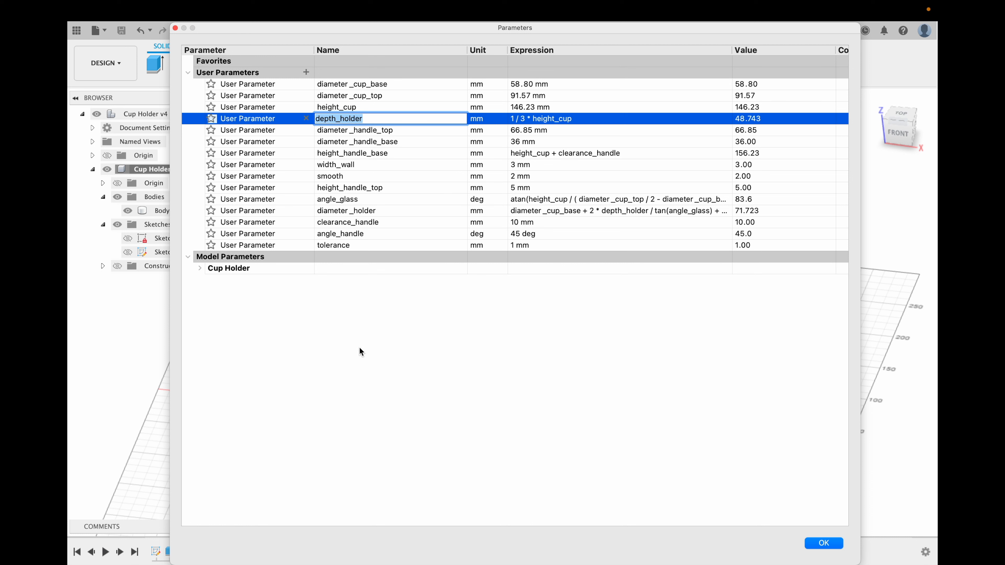
click(374, 337)
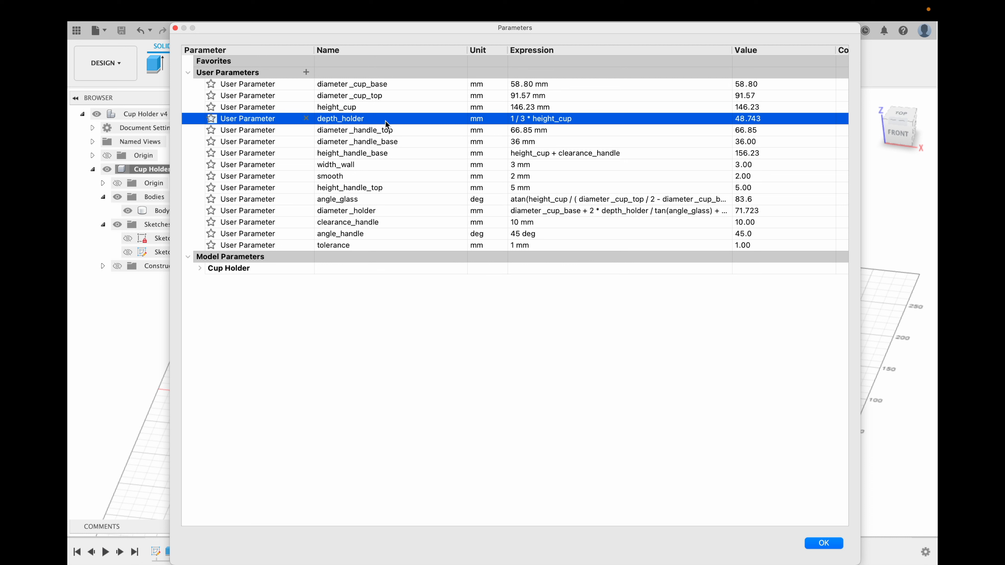
click(525, 119)
key(BackSpace)
text(5)
key(Return)
key(Return)
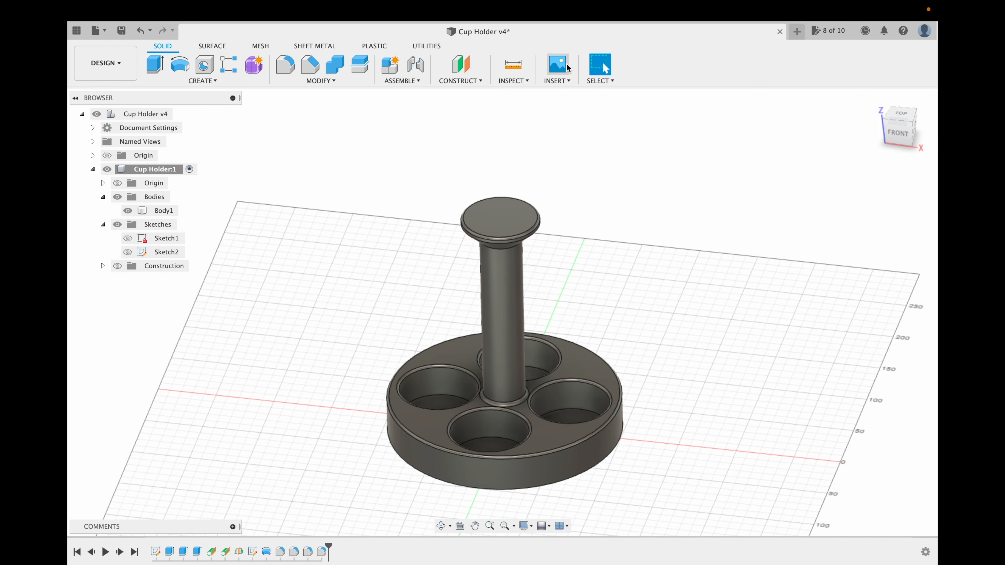
Step: Measure the shallower holder's overall height from the handle's top face to the base's underside
click(514, 65)
click(512, 213)
click(441, 526)
drag(527, 356, 516, 376)
click(517, 375)
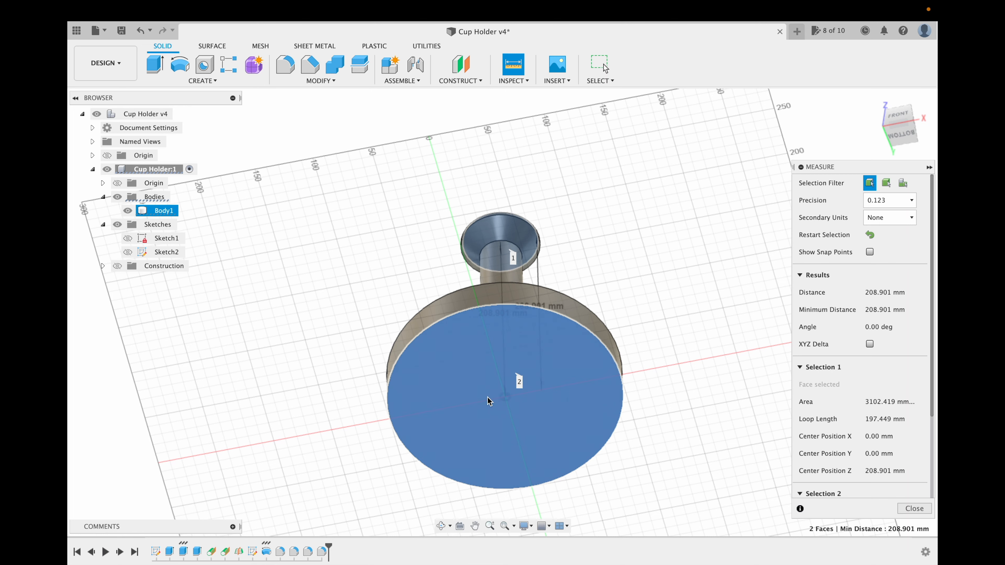
key(Escape)
click(442, 527)
drag(521, 302, 519, 390)
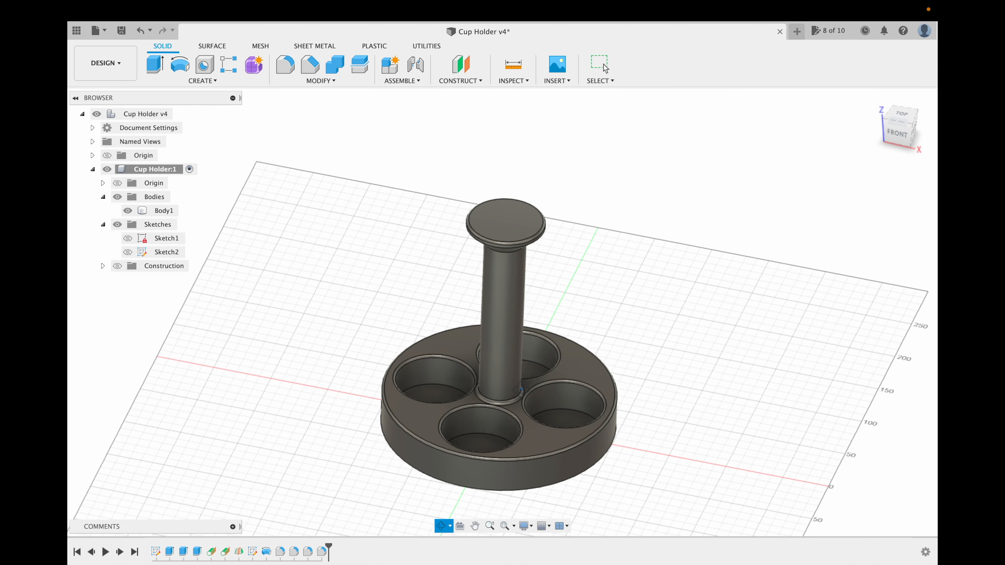
click(602, 65)
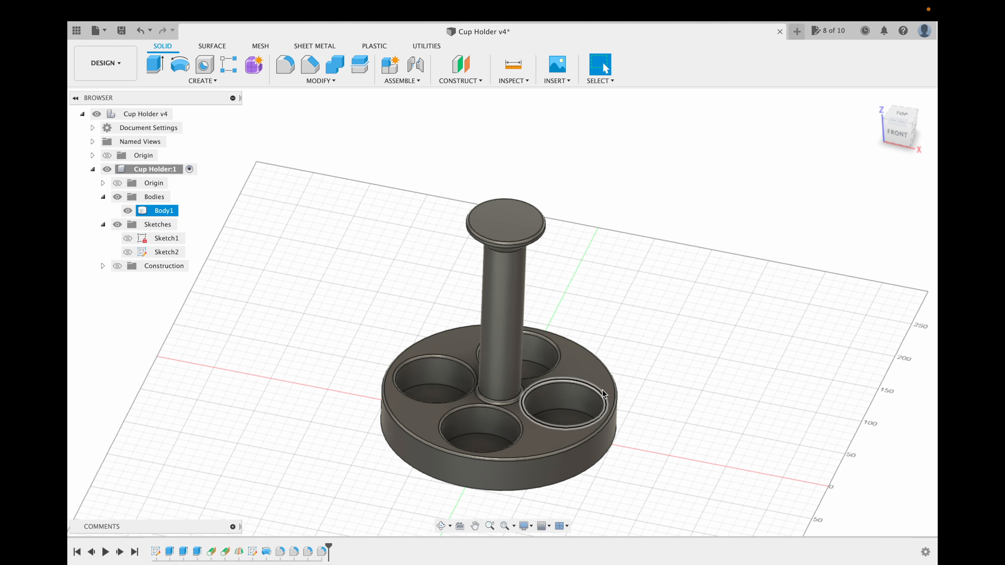
Step: Undo the last change to the depth_holder parameter
click(441, 526)
drag(517, 357, 535, 330)
key(Escape)
key(ctrl+z)
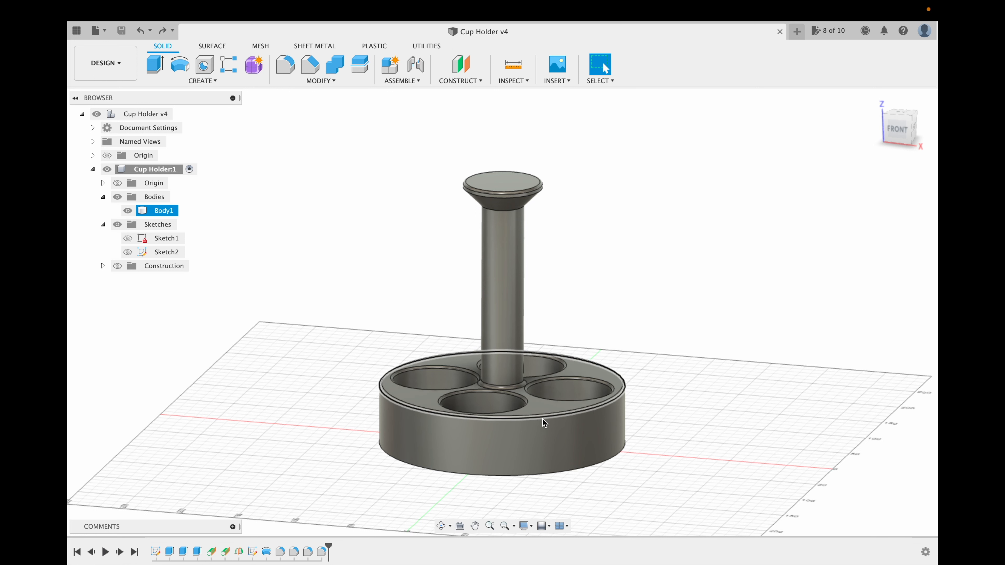
click(440, 525)
drag(494, 338, 494, 352)
key(Escape)
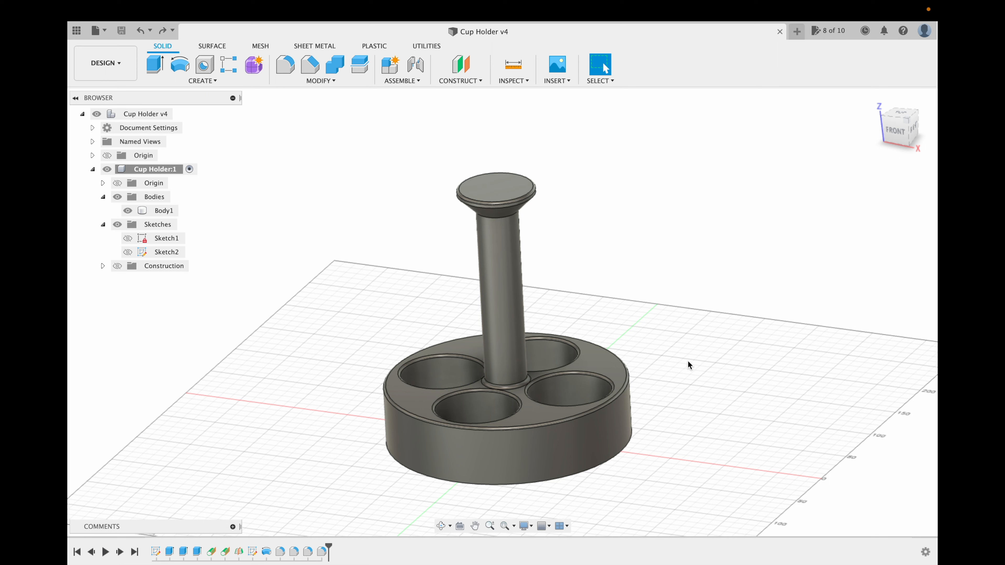
Step: Set the user parameter clearance_handle to 0 mm and apply it to the handle
scroll(548, 313, up, 3)
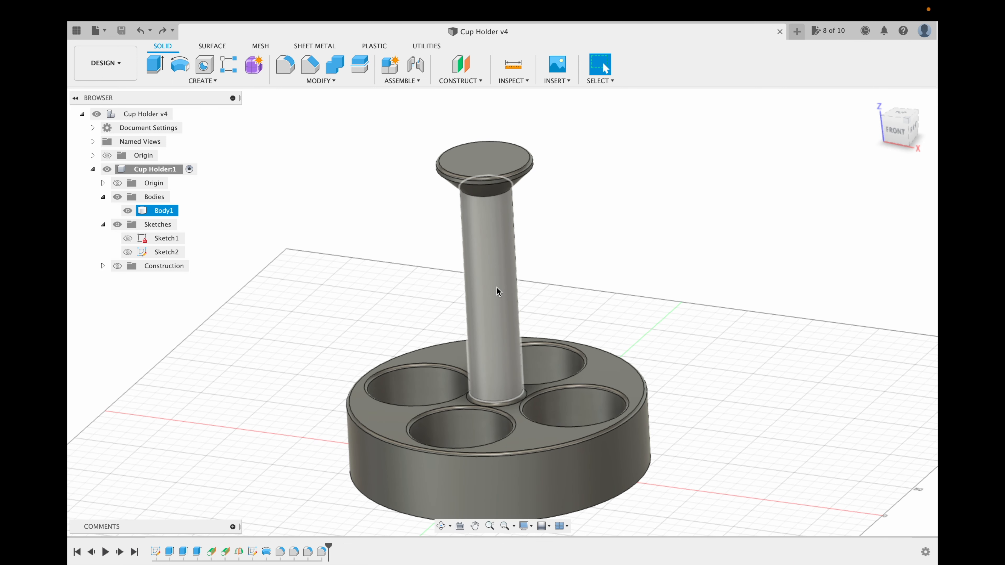
click(510, 284)
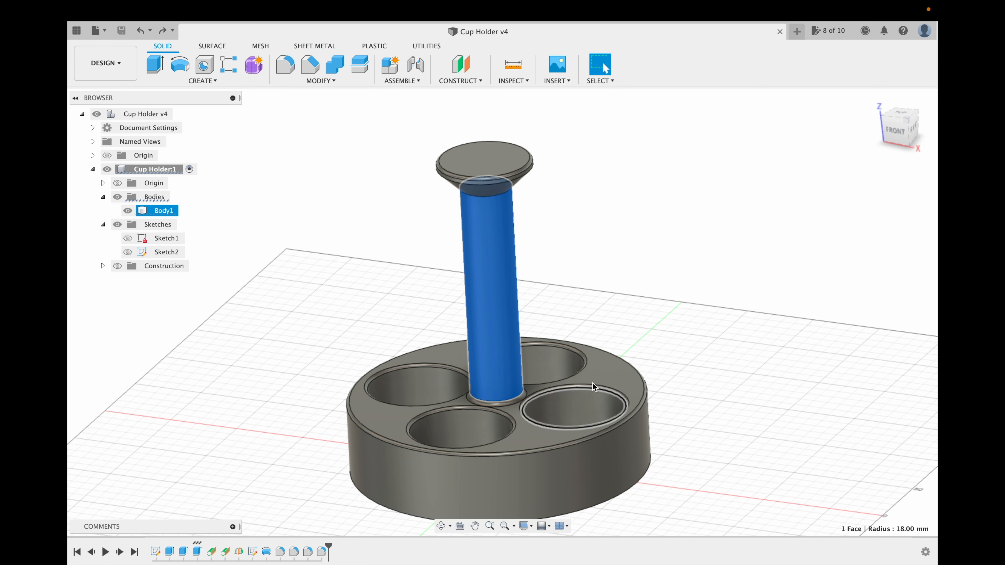
click(633, 293)
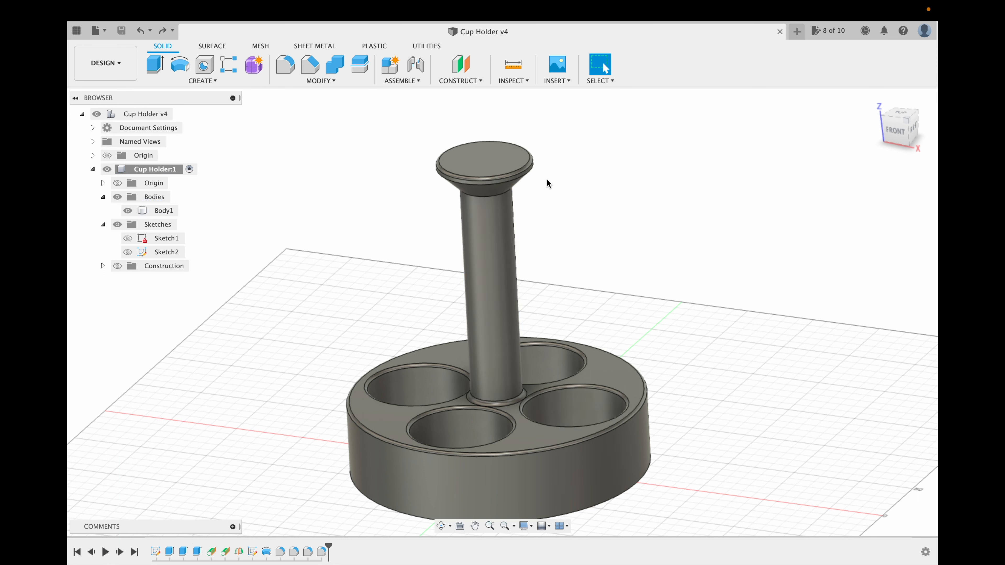
click(333, 86)
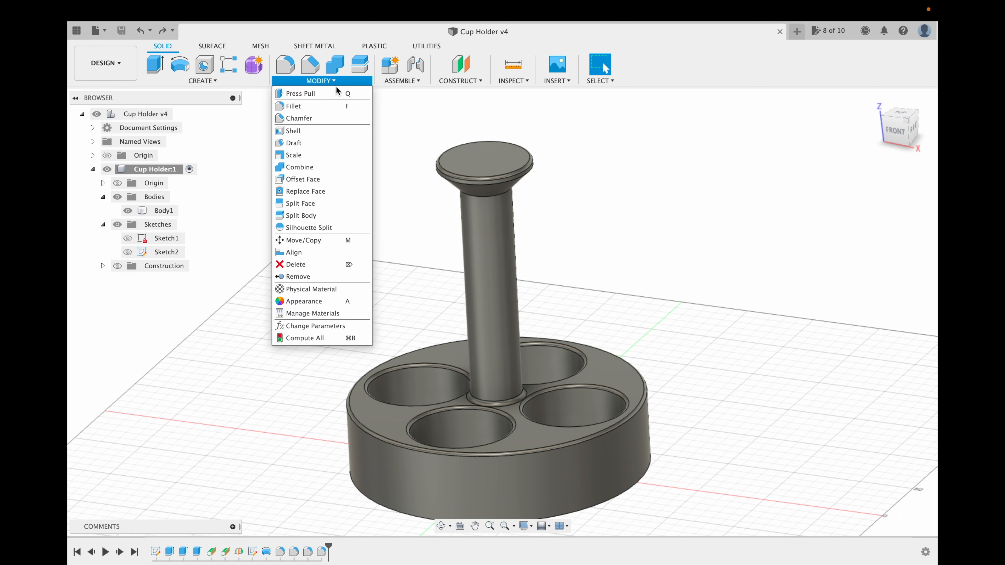
click(316, 336)
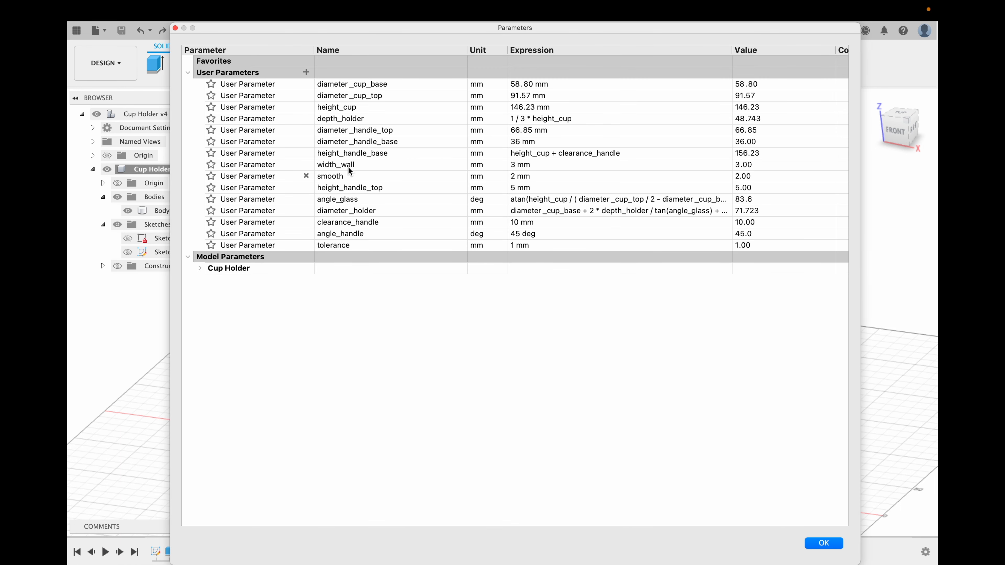
click(537, 224)
text(0)
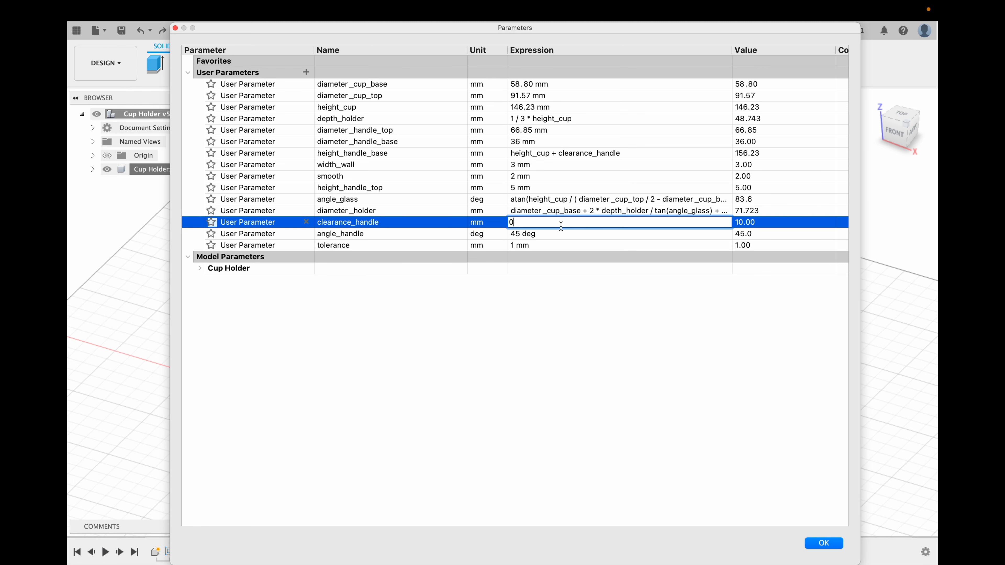
key(Return)
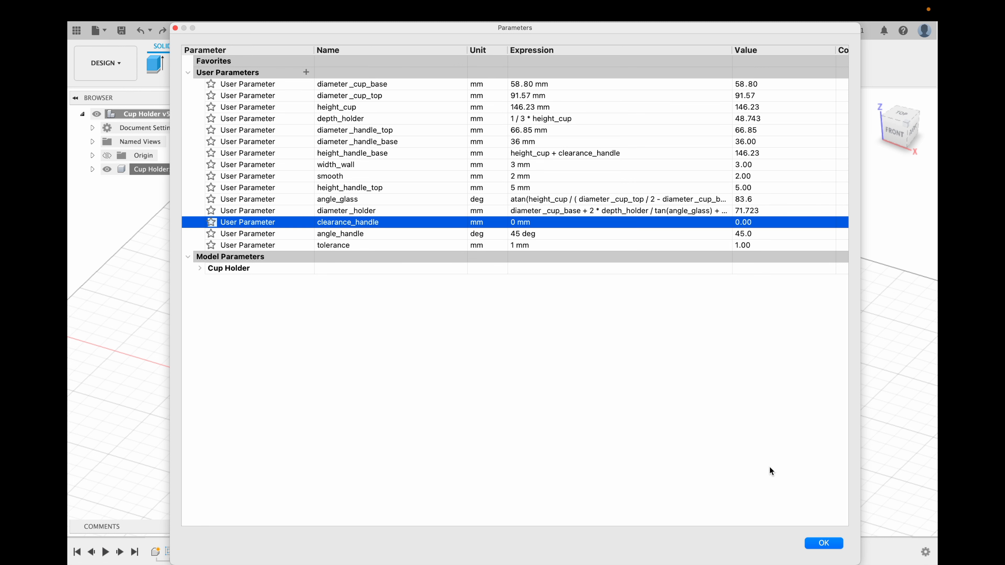
click(820, 544)
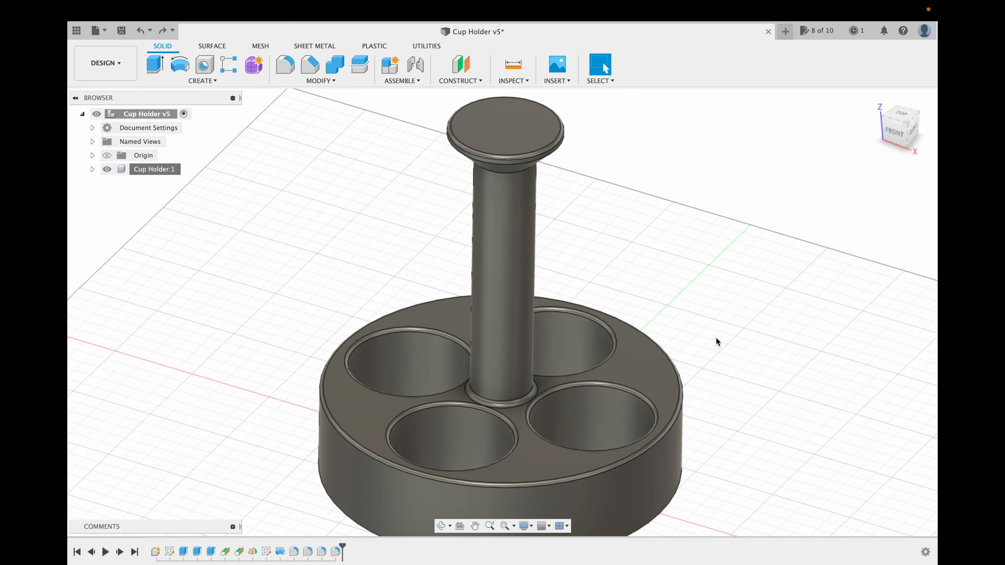
Step: Measure the diameter of the holder base's outer cylindrical face
click(515, 243)
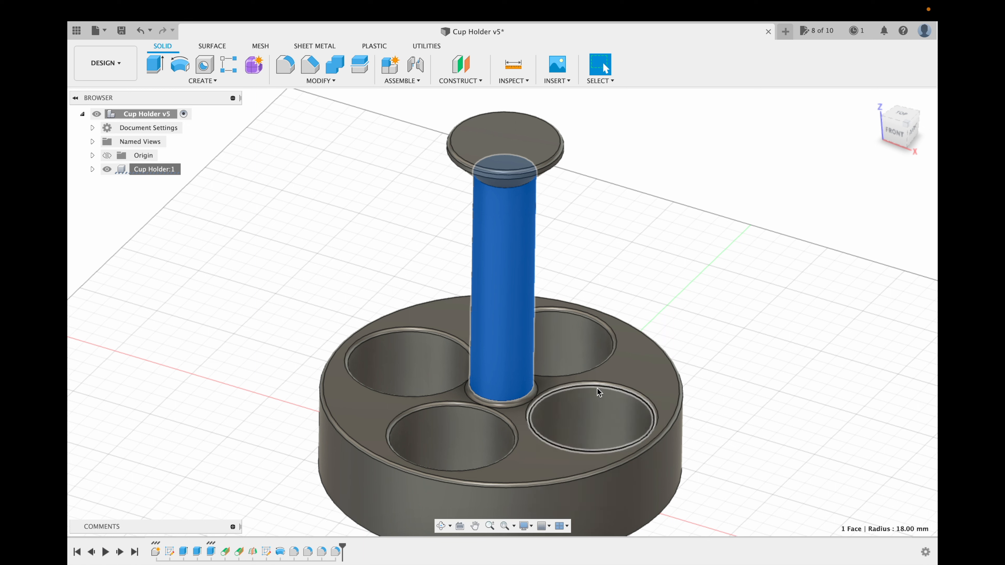
click(424, 153)
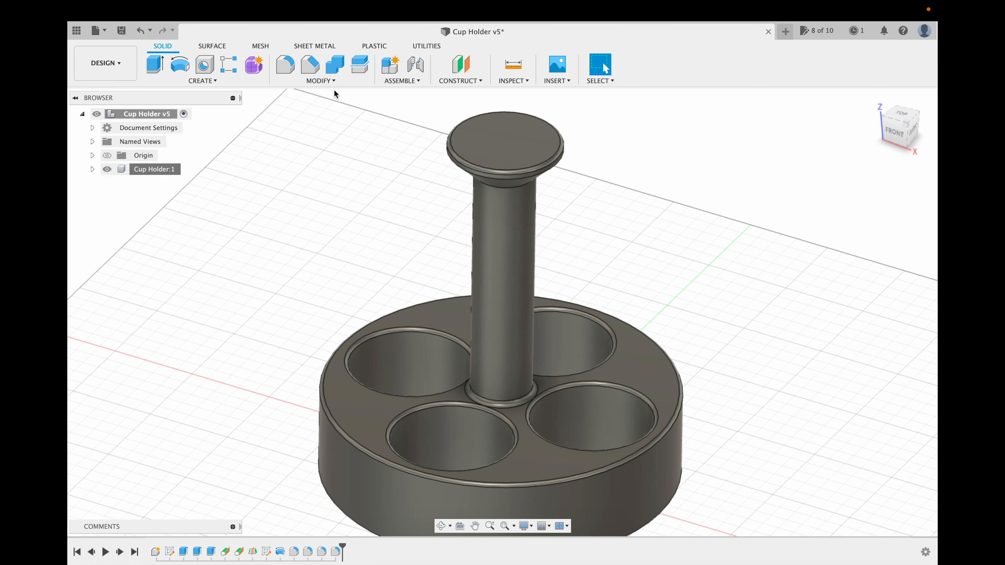
key(i)
key(Escape)
click(513, 64)
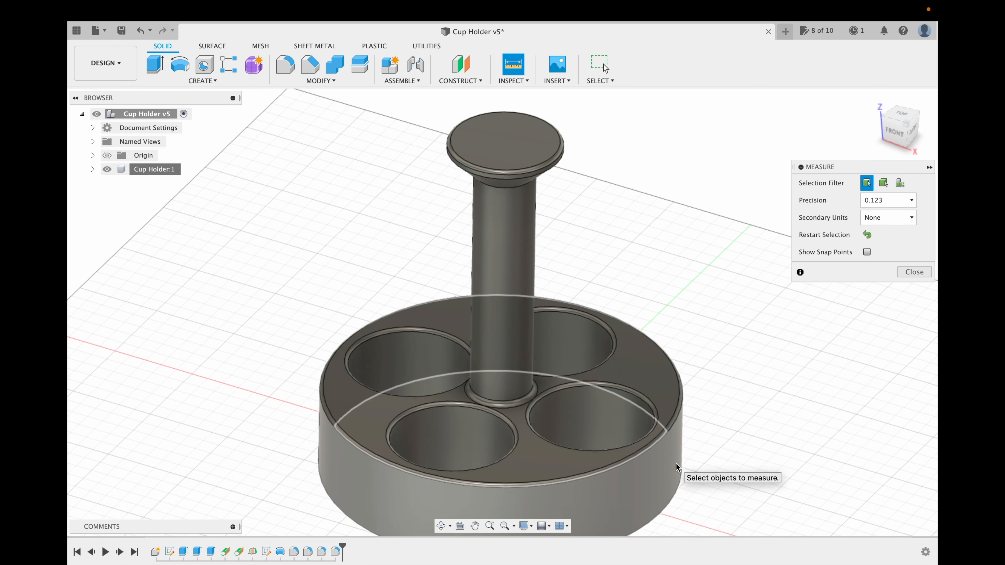
click(676, 463)
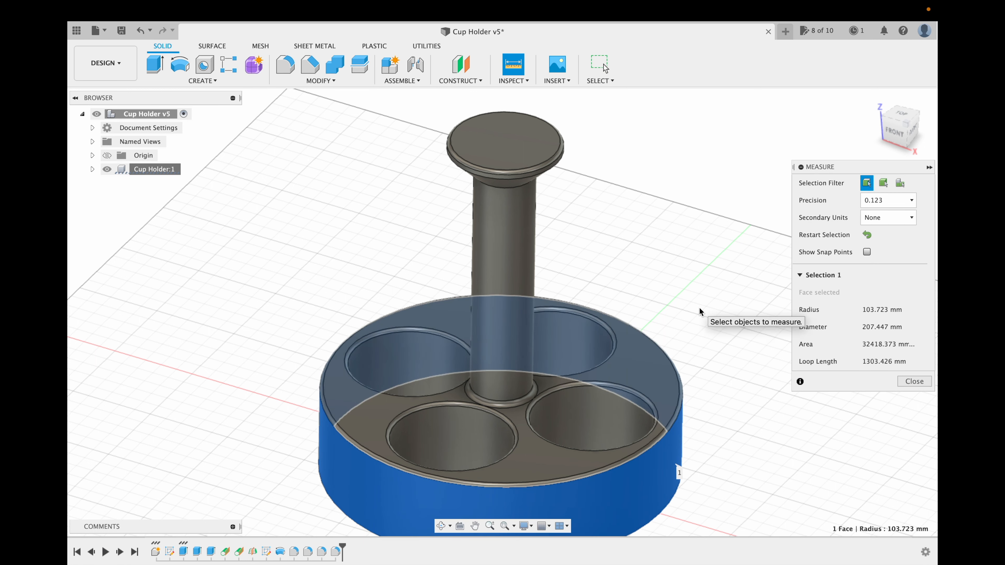
click(680, 236)
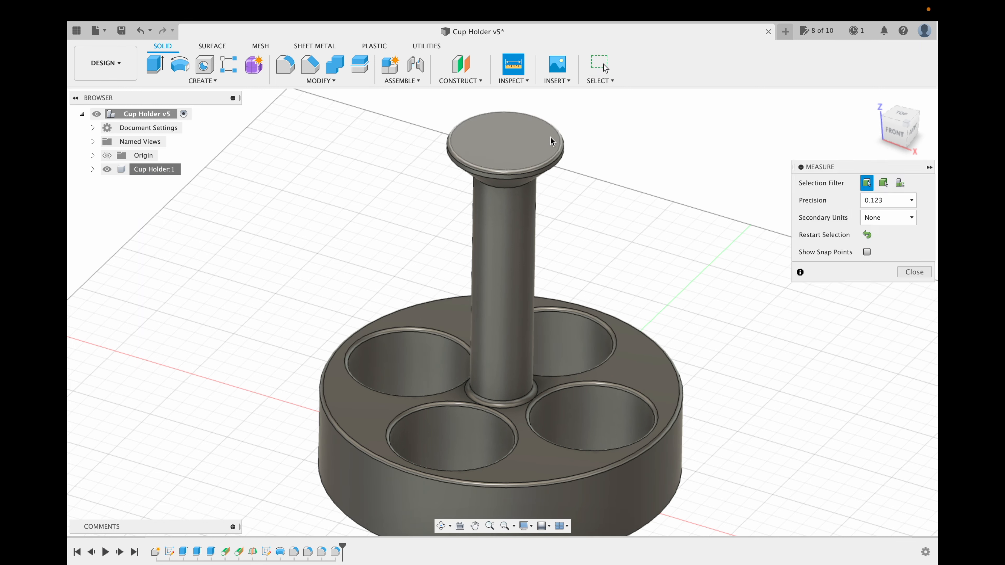
Step: Measure the overall height of the model with zero handle clearance, from the handle's top face to the base's underside
click(521, 147)
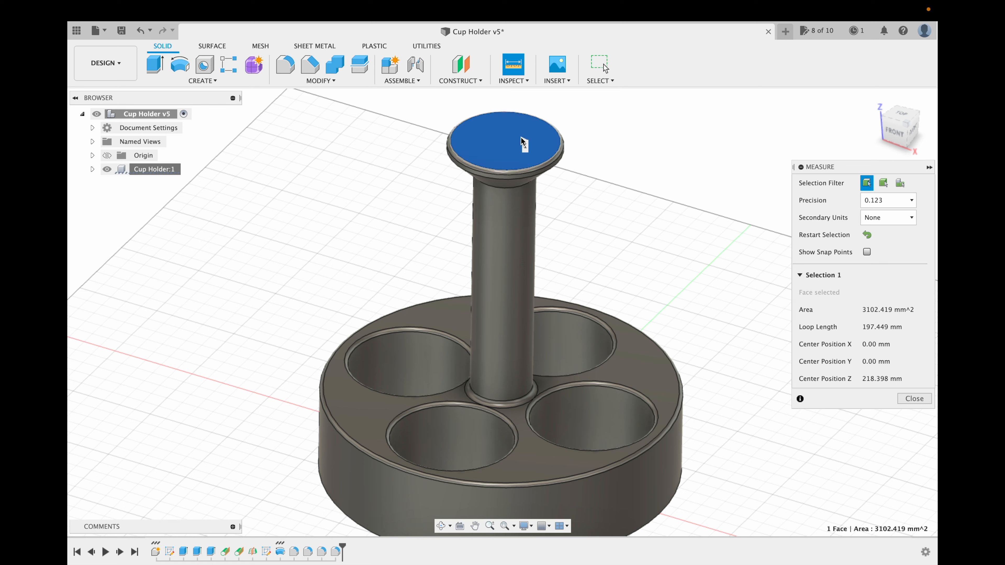
click(441, 525)
drag(518, 463, 542, 328)
key(Escape)
click(513, 415)
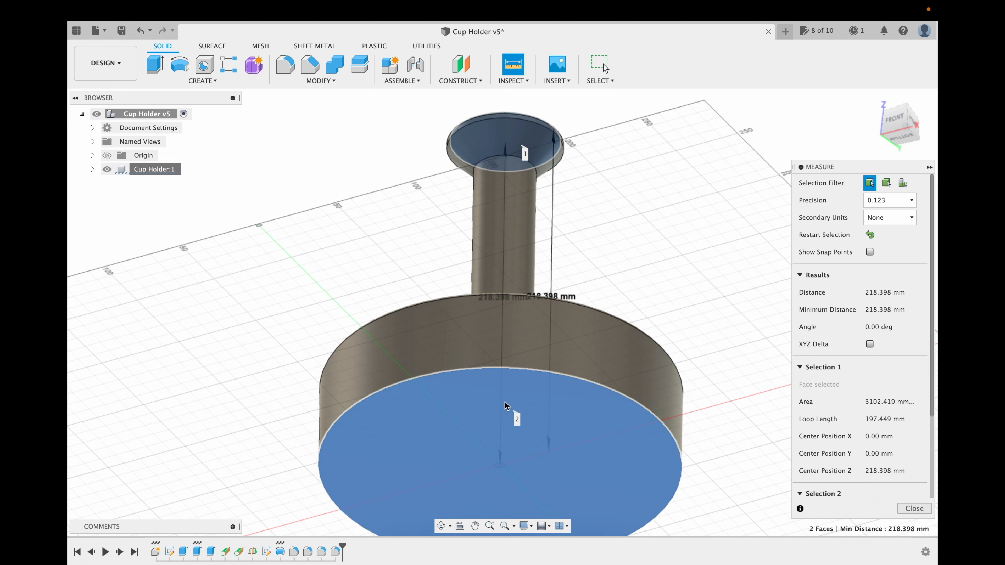
key(Escape)
click(441, 526)
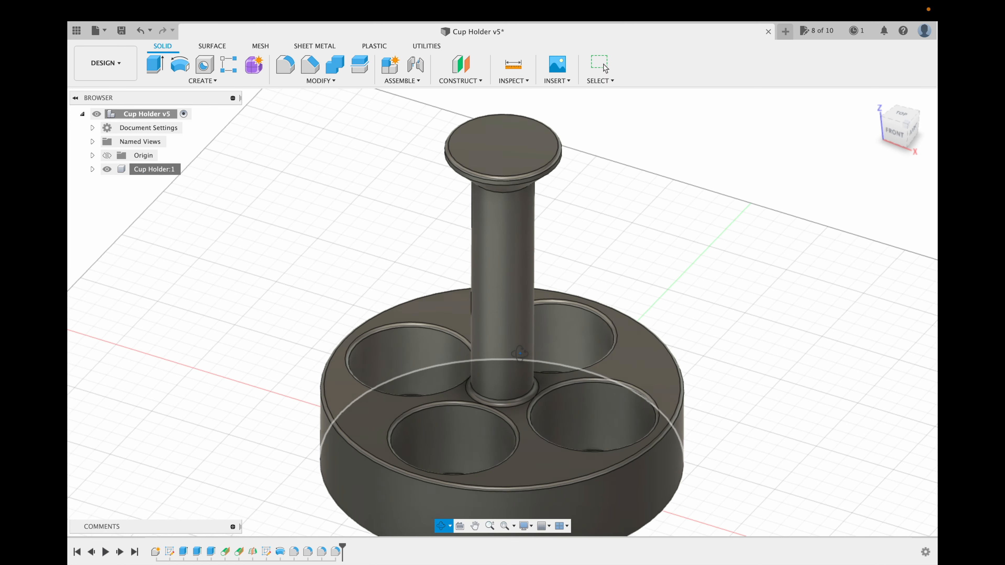
drag(519, 355, 520, 355)
key(Escape)
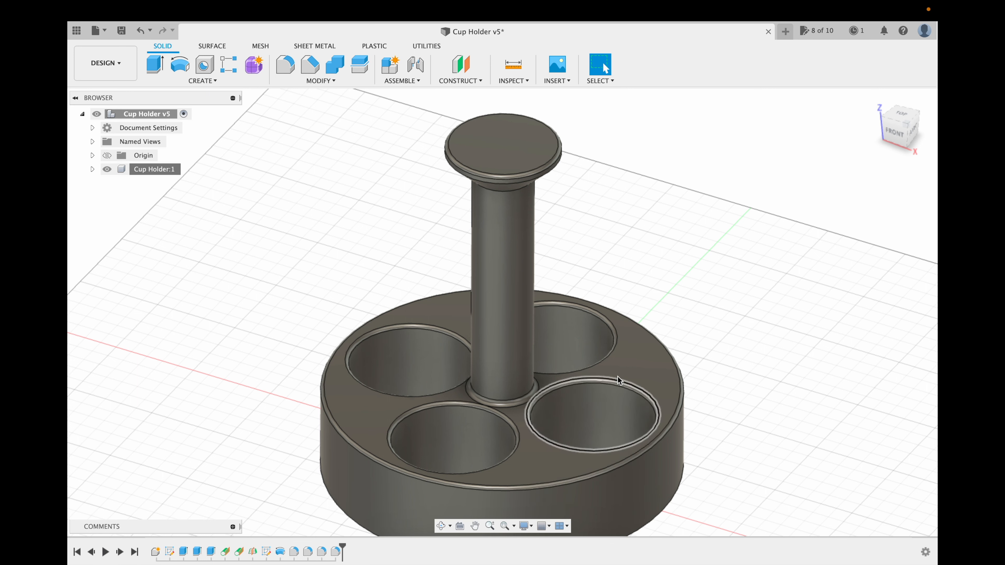
Step: Set the user parameter depth_holder to 1 / 4 * height_cup and apply it to the model
click(328, 81)
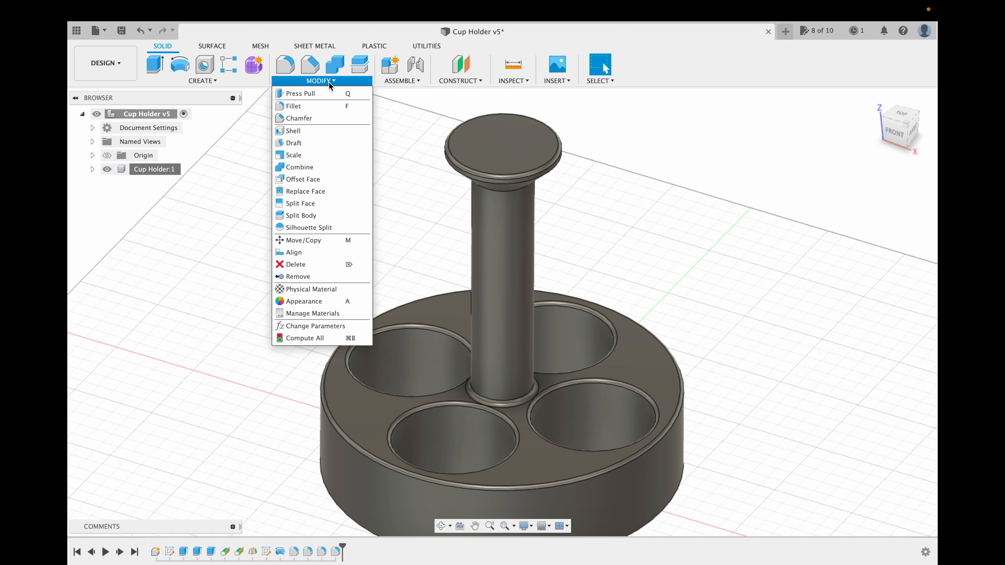
click(316, 326)
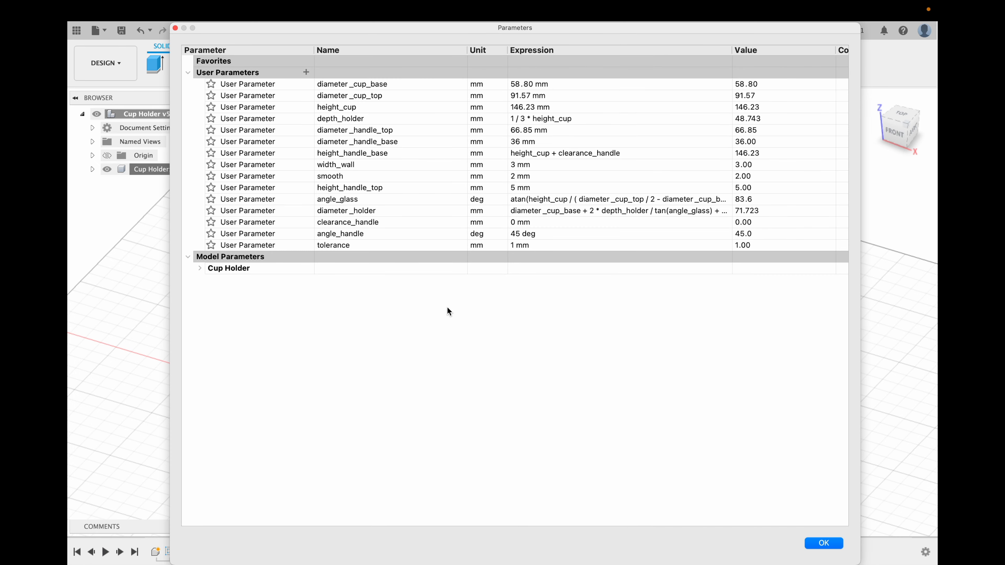
double_click(413, 117)
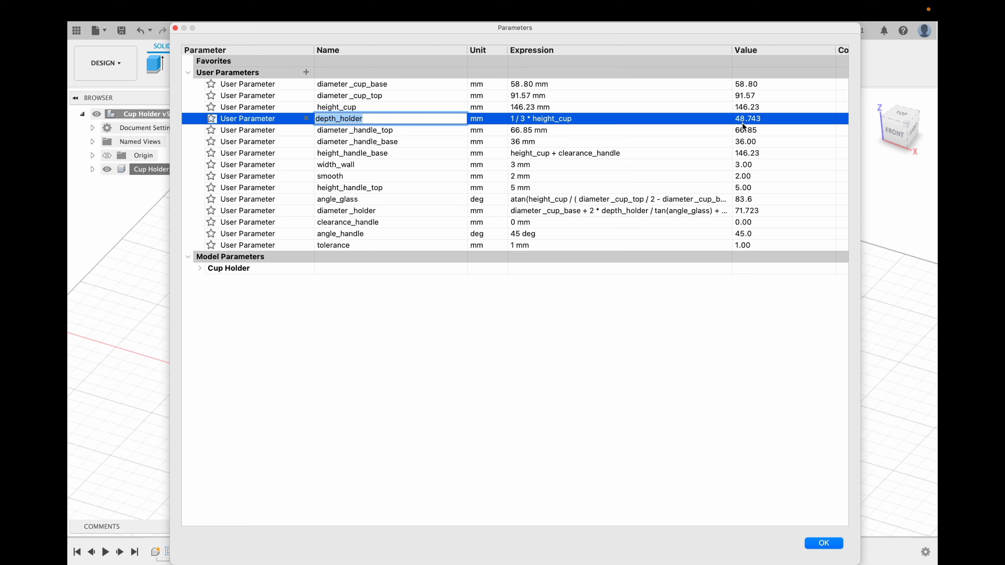
click(524, 120)
click(523, 120)
key(BackSpace)
text(4)
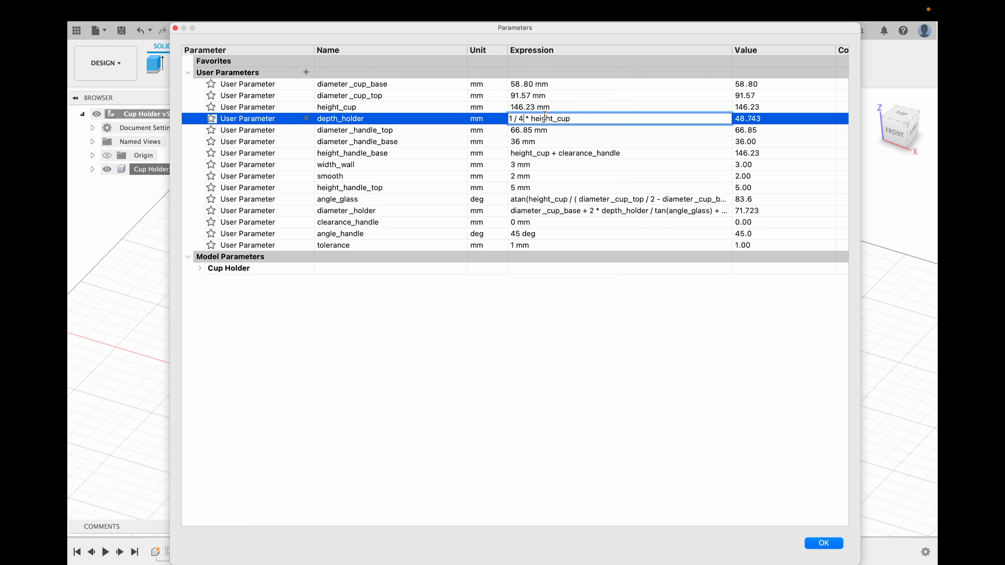
key(Return)
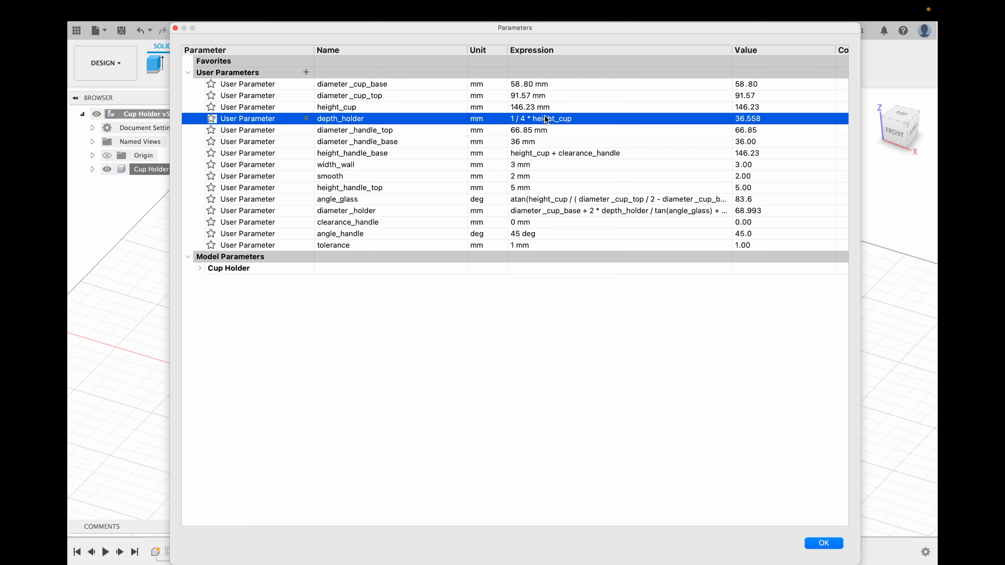
click(811, 545)
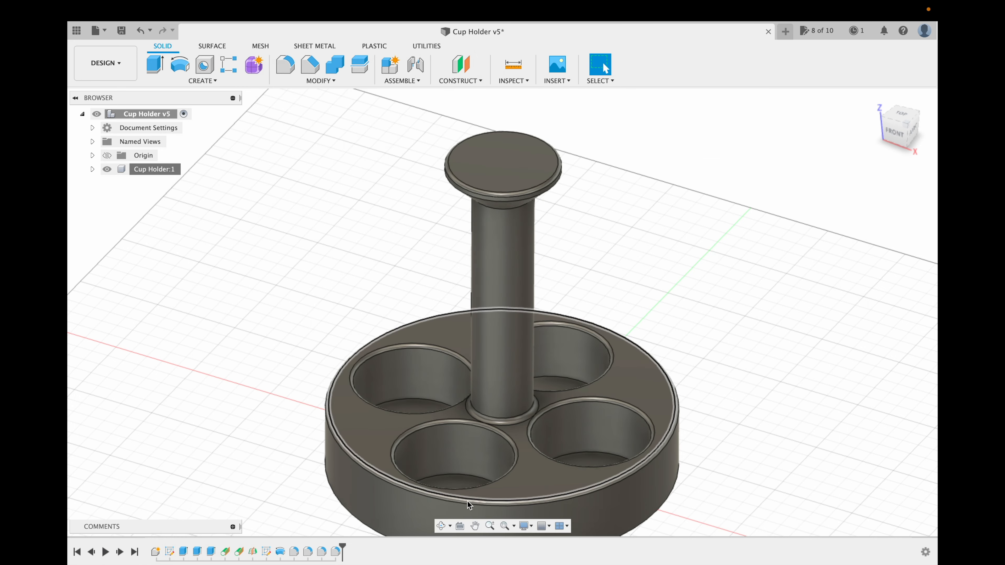
Step: Measure the diameter of the base's outer cylindrical face with the shallower holder depth
click(474, 526)
drag(641, 288, 648, 256)
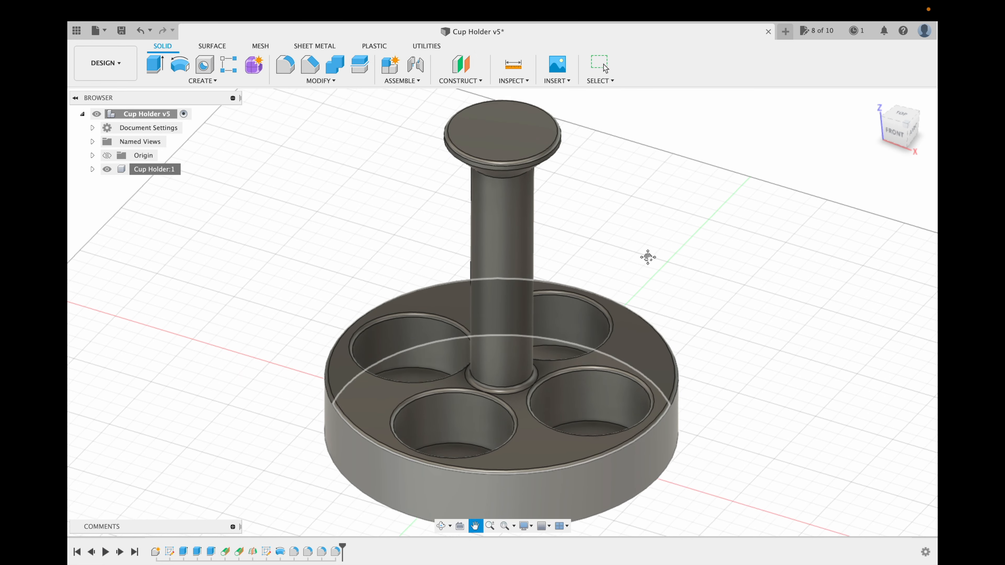
key(Escape)
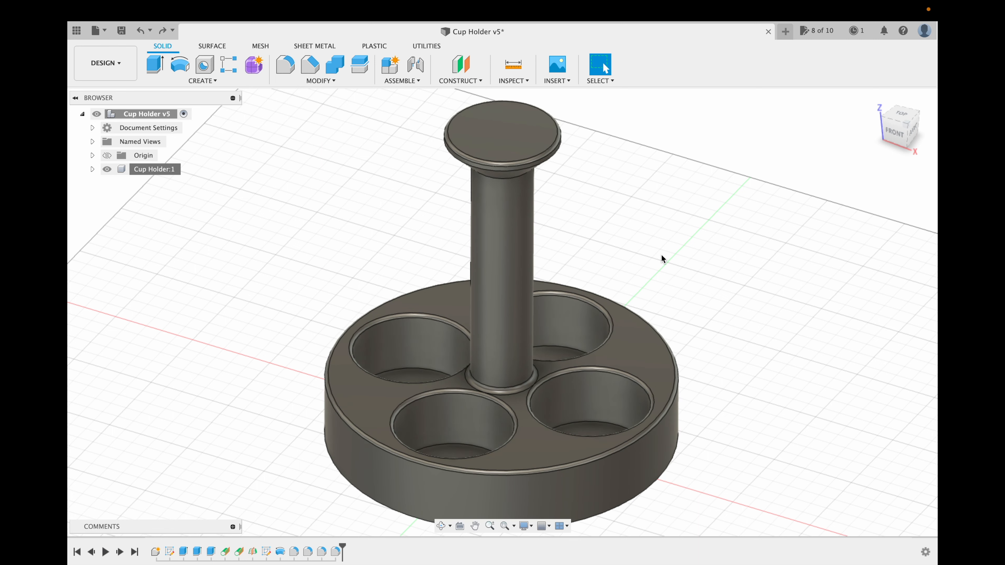
click(513, 64)
click(661, 452)
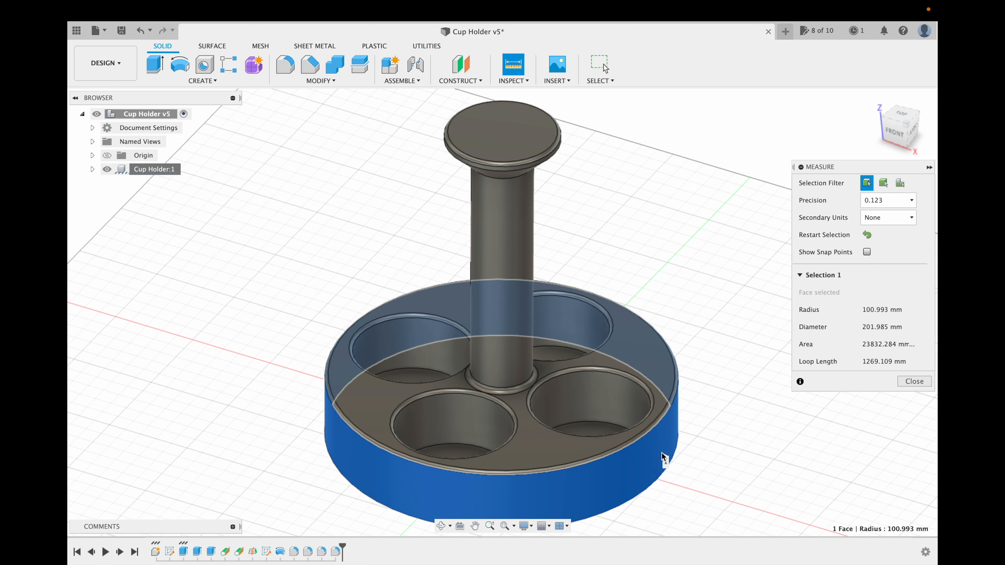
click(910, 382)
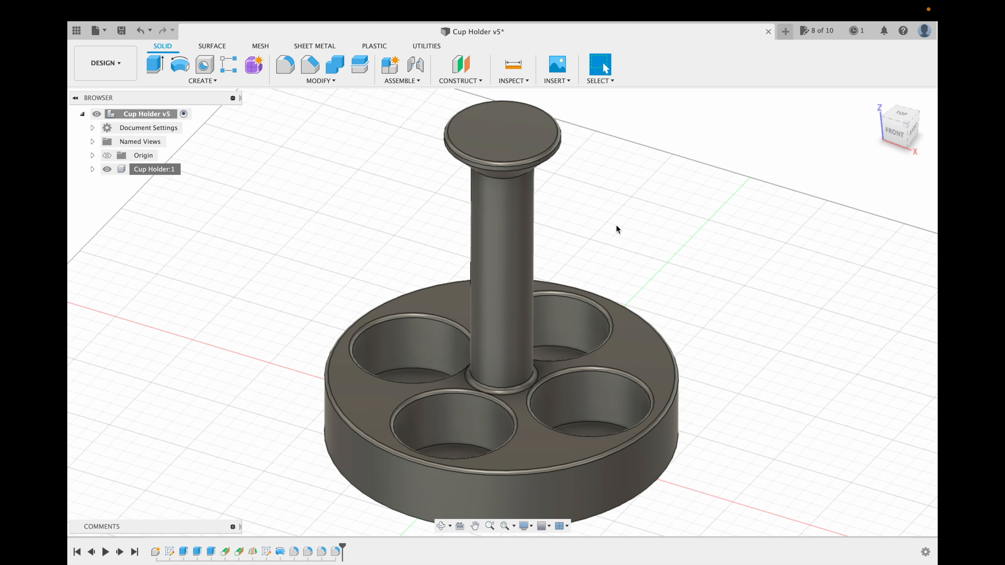
Step: Measure the overall height from the handle's top face to the base's underside
click(517, 71)
click(515, 130)
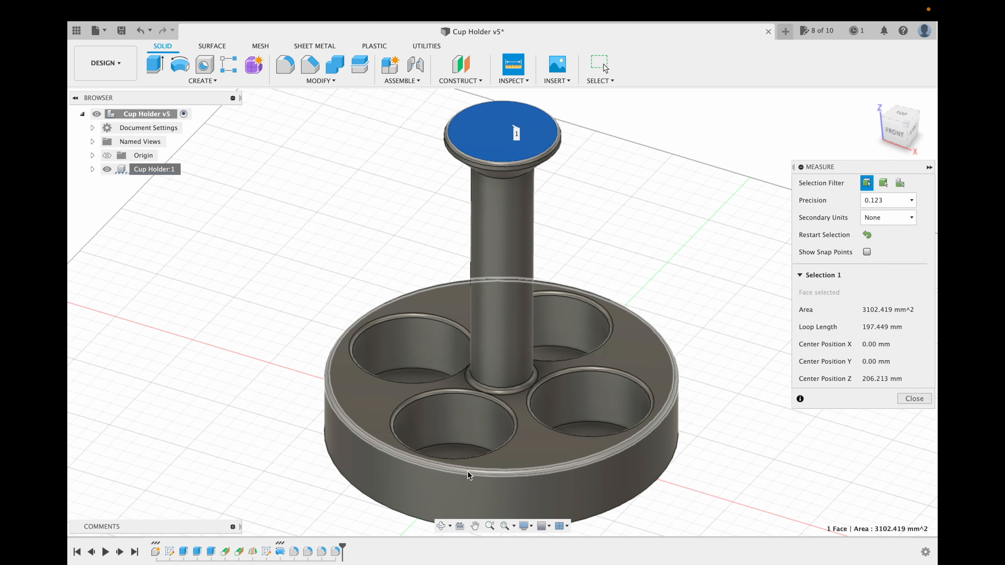
click(437, 534)
click(500, 124)
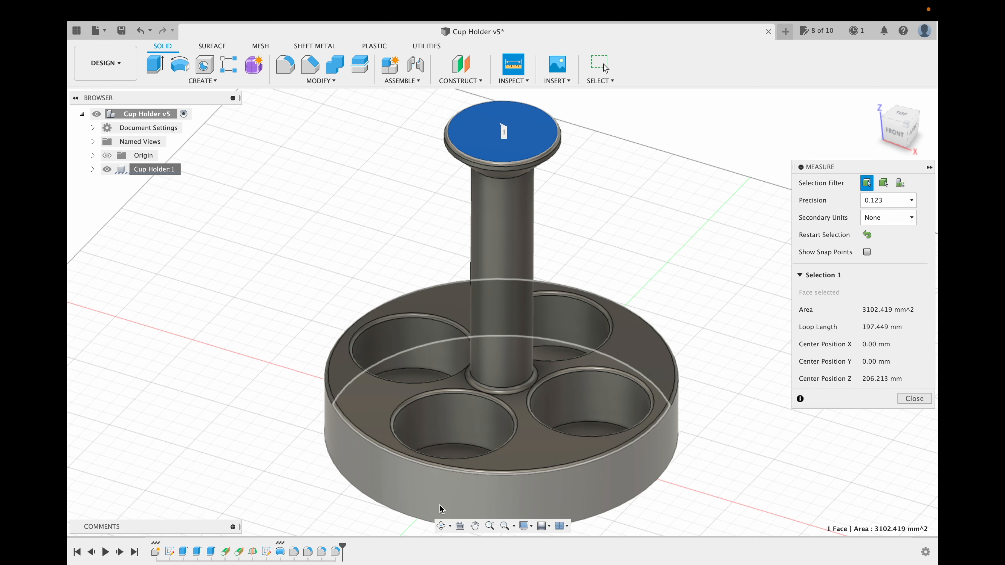
click(442, 526)
drag(487, 455, 538, 278)
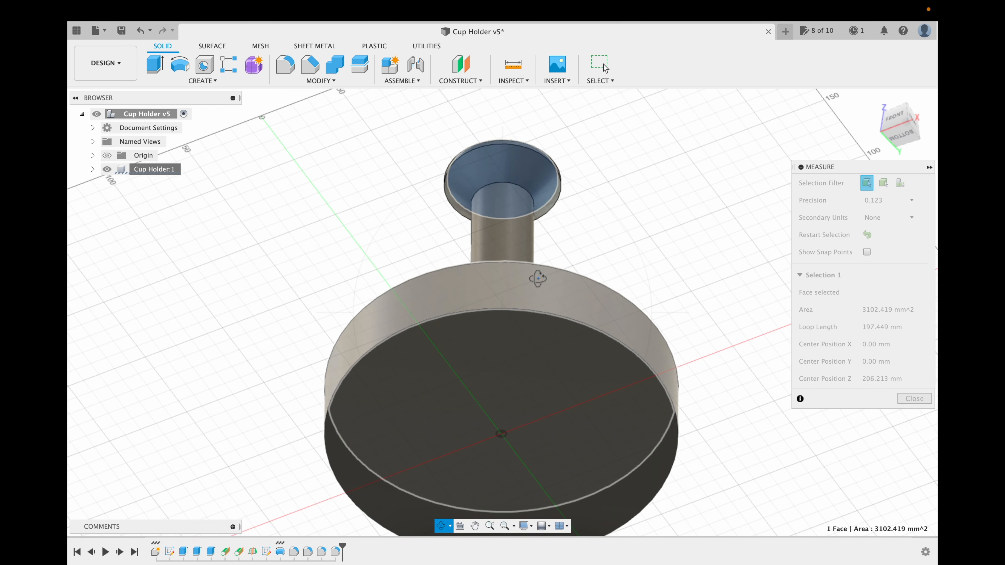
key(Escape)
click(515, 362)
drag(552, 253, 562, 390)
key(Escape)
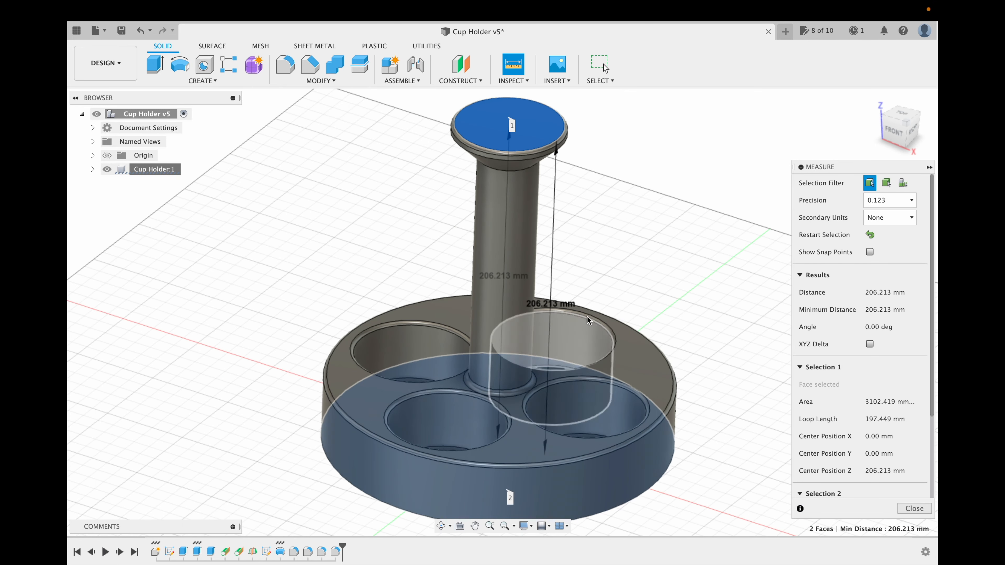
click(674, 222)
click(914, 276)
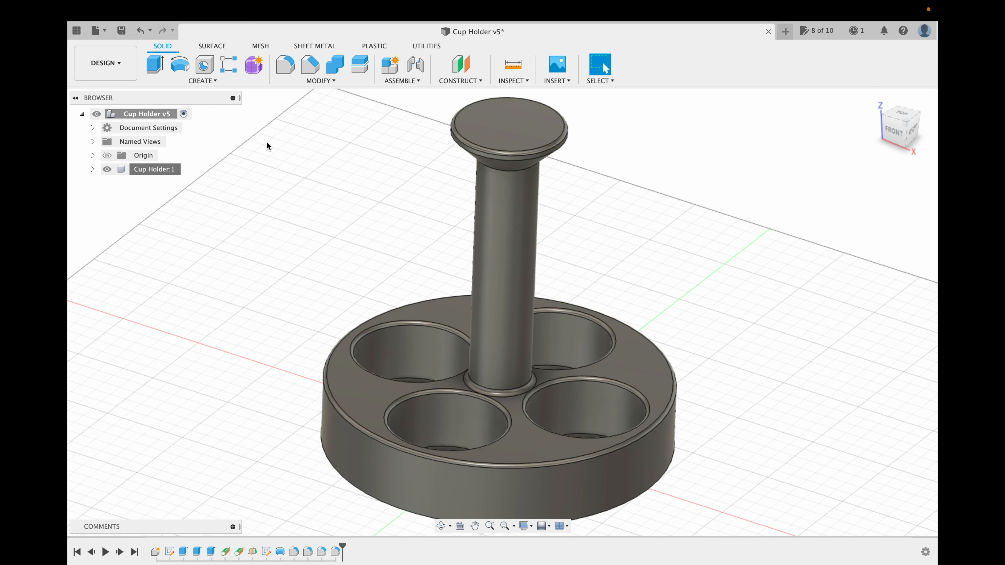
Step: Set the user parameter smooth to 3 mm and apply it to the model's fillets
click(324, 83)
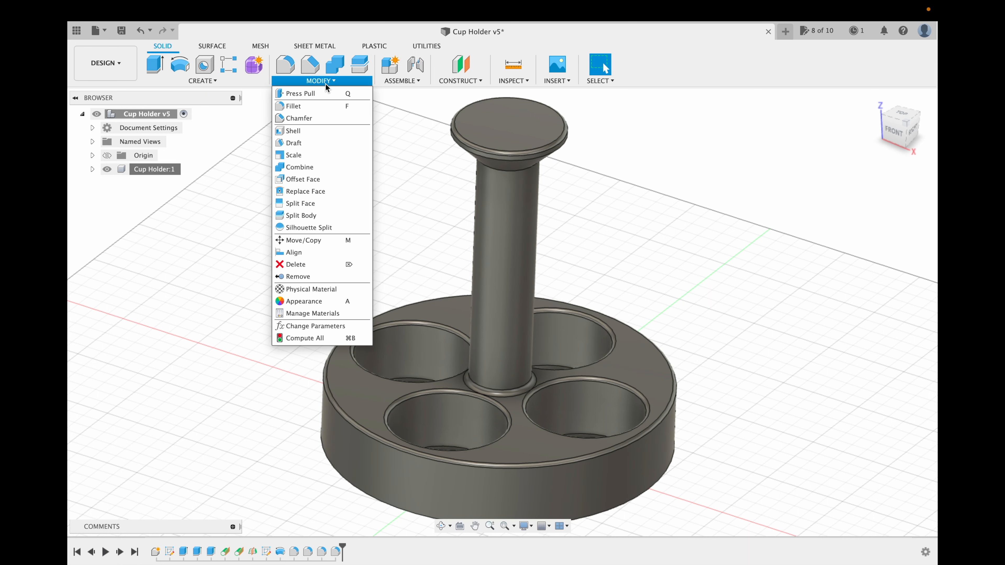
click(325, 328)
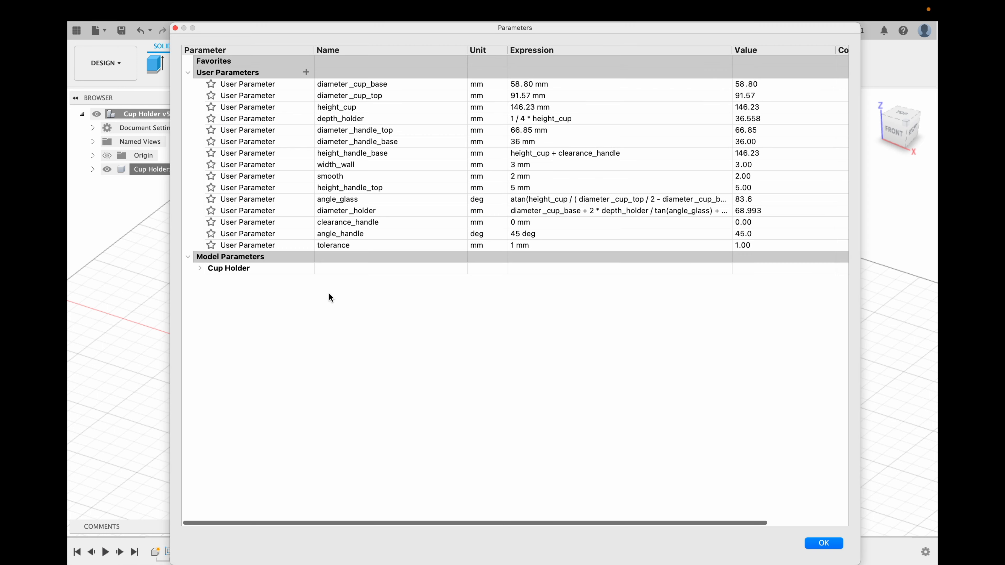
click(534, 177)
text(3)
key(Return)
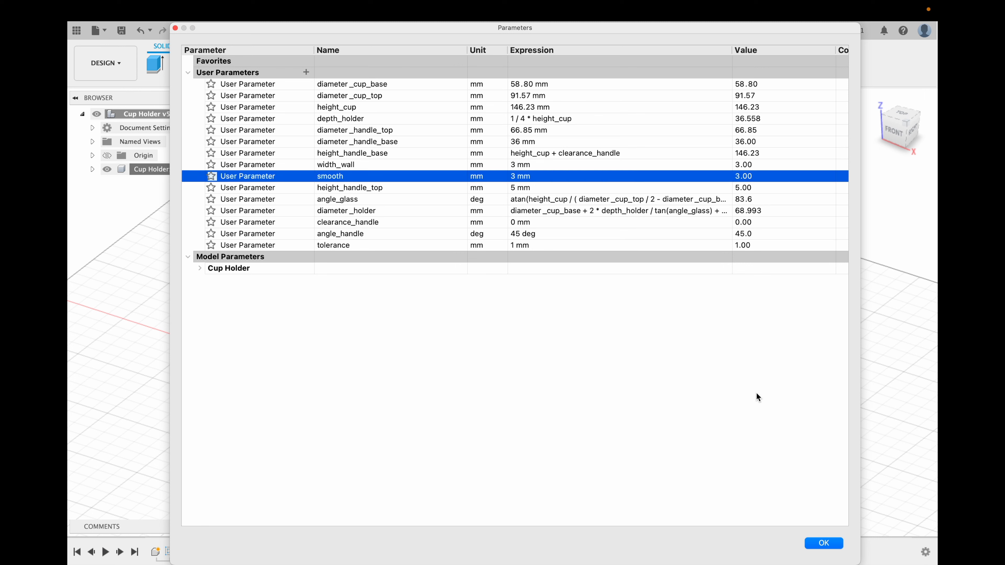
click(823, 543)
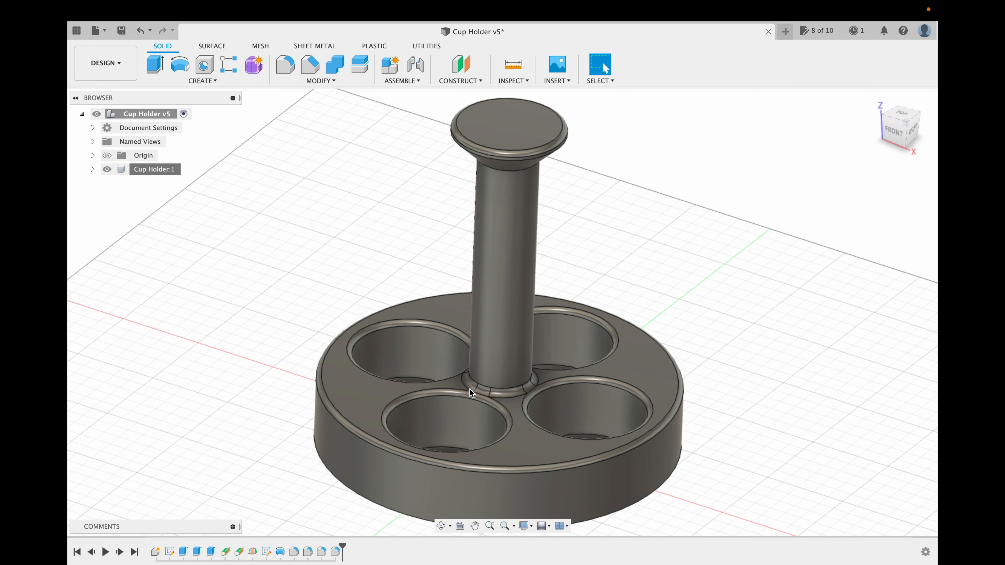
Step: Edit the fillet at the foot of the handle so its radius is just smooth, removing the added 1 mm
click(480, 391)
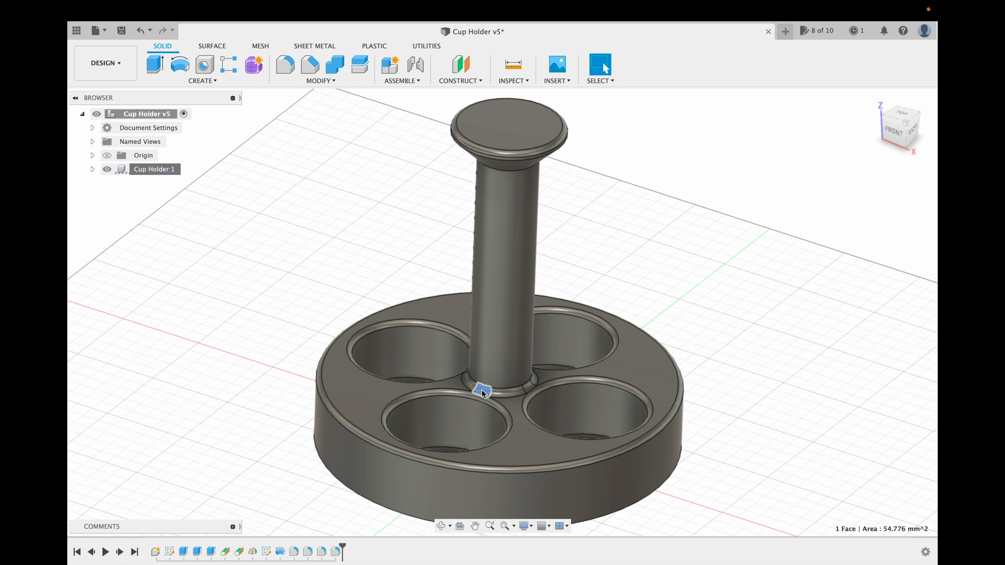
click(528, 386)
click(699, 293)
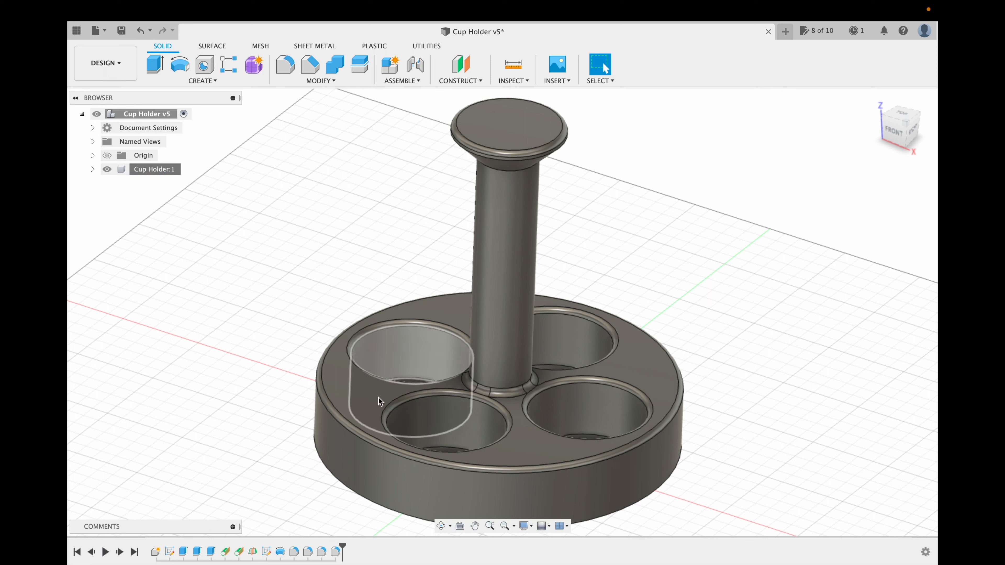
right_click(321, 549)
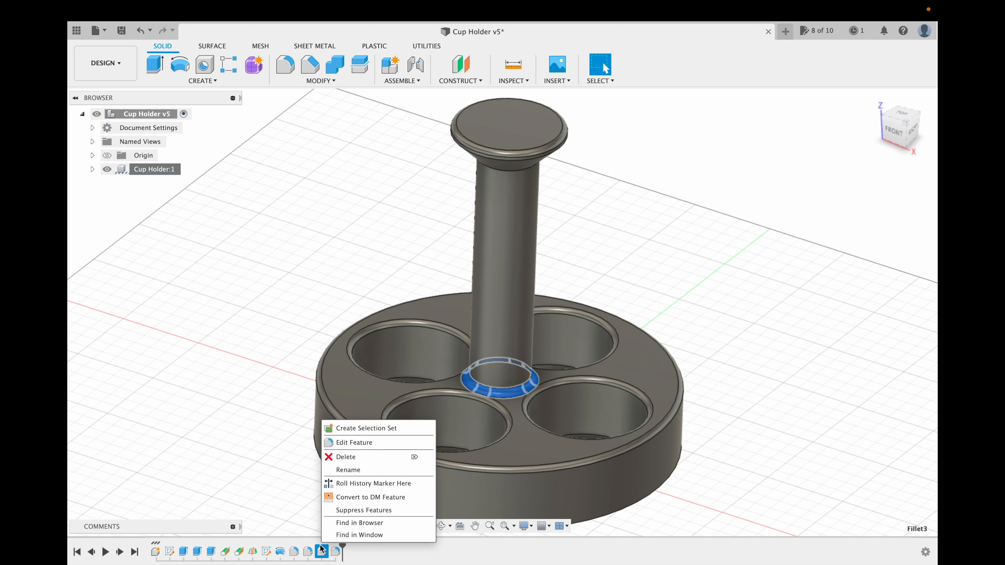
click(357, 444)
key(Right)
key(BackSpace)
key(BackSpace)
key(BackSpace)
key(BackSpace)
key(BackSpace)
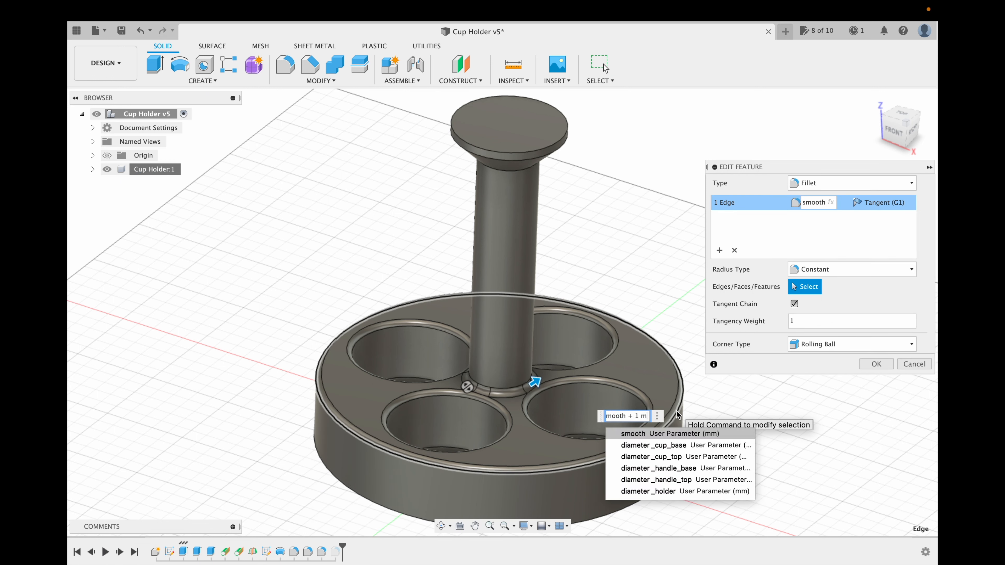
key(BackSpace)
key(BackSpace)
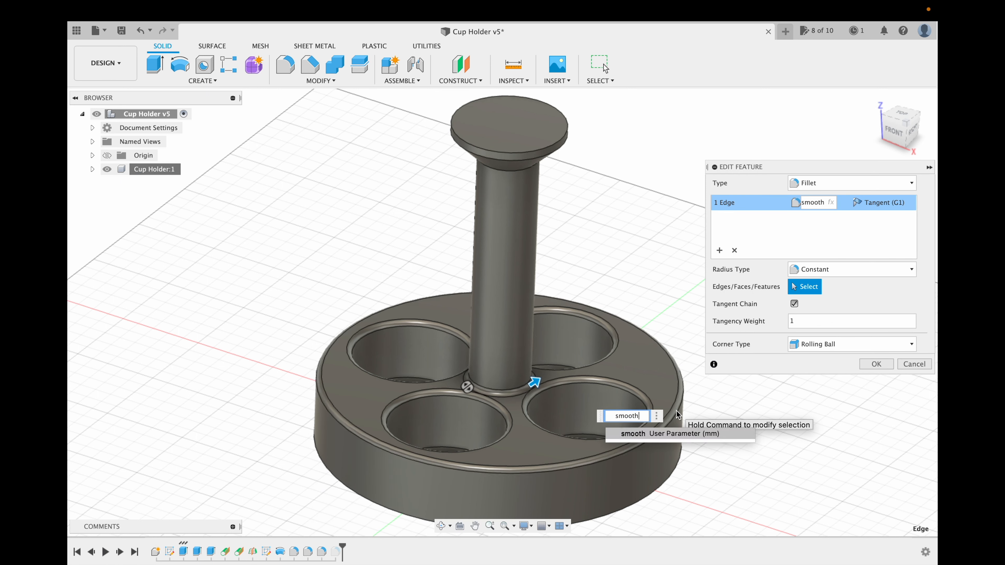
click(867, 363)
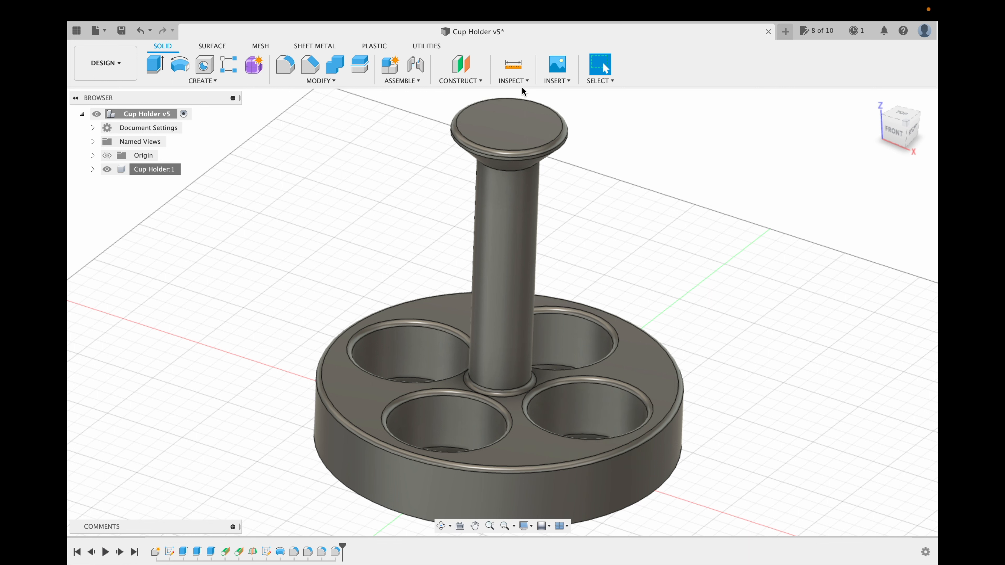
Step: Measure the diameter of the base's outer cylindrical face with the larger fillets
click(513, 64)
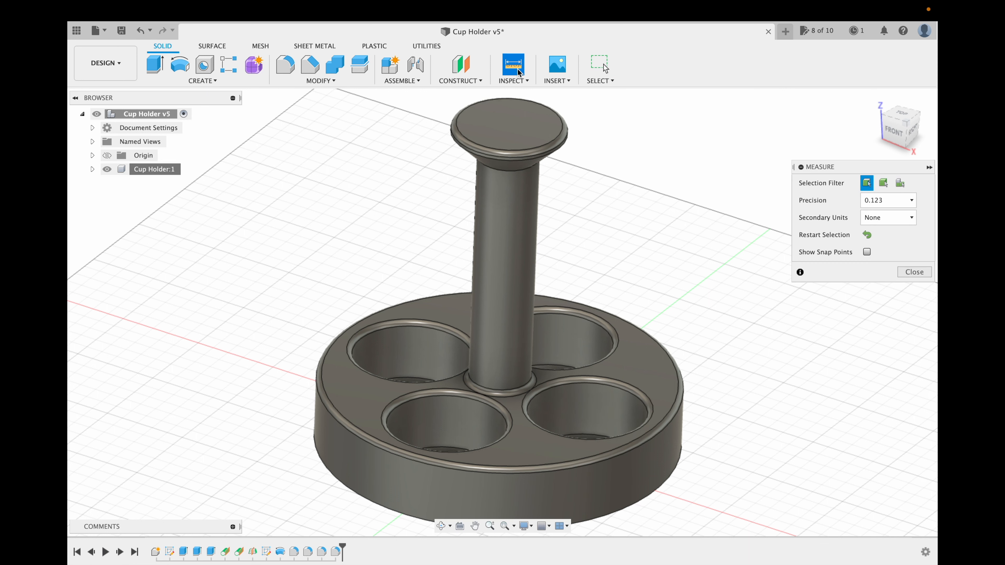
click(667, 455)
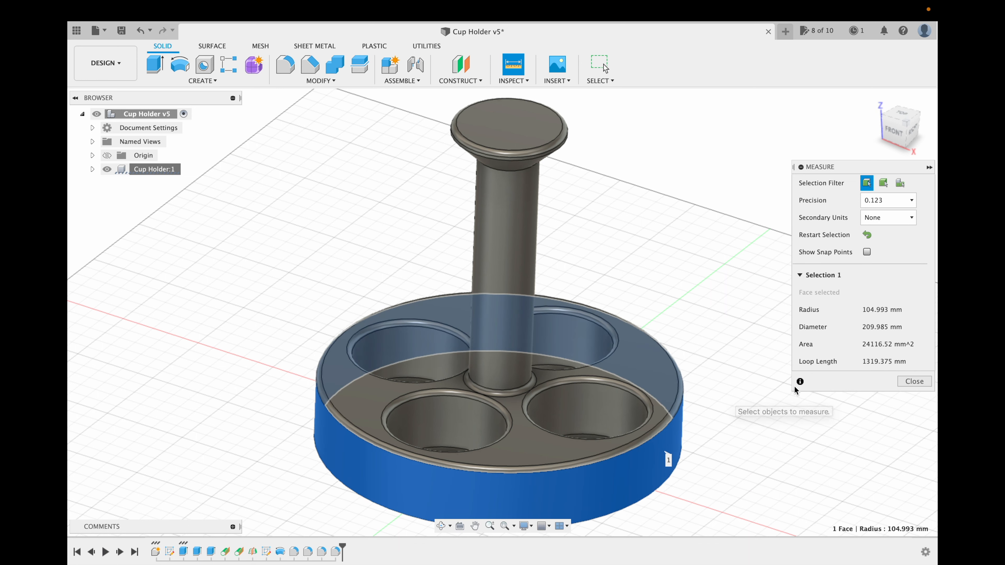
click(914, 381)
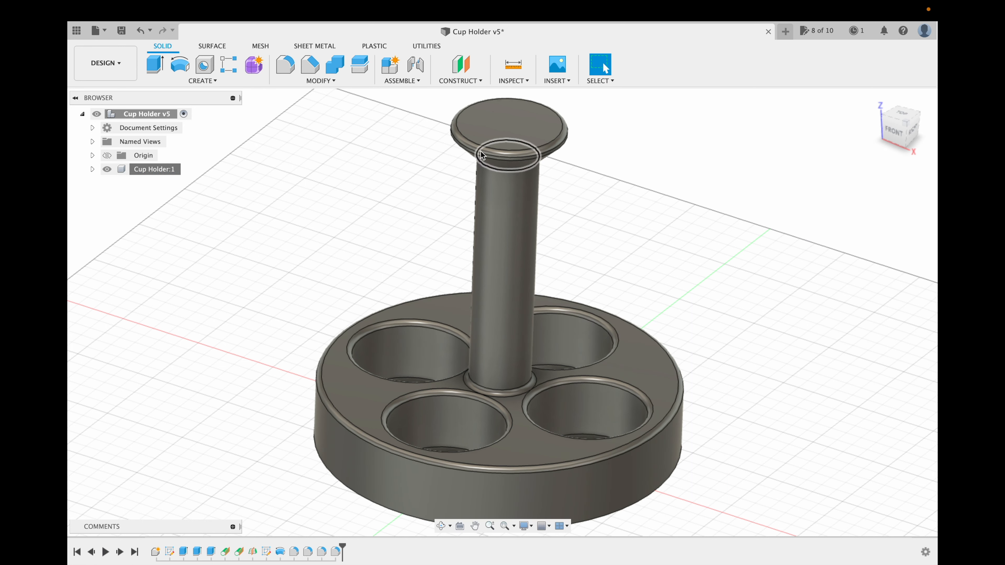
Step: Measure the minimum distance between a cup opening's outer fillet edge and the base's outer top edge
click(513, 64)
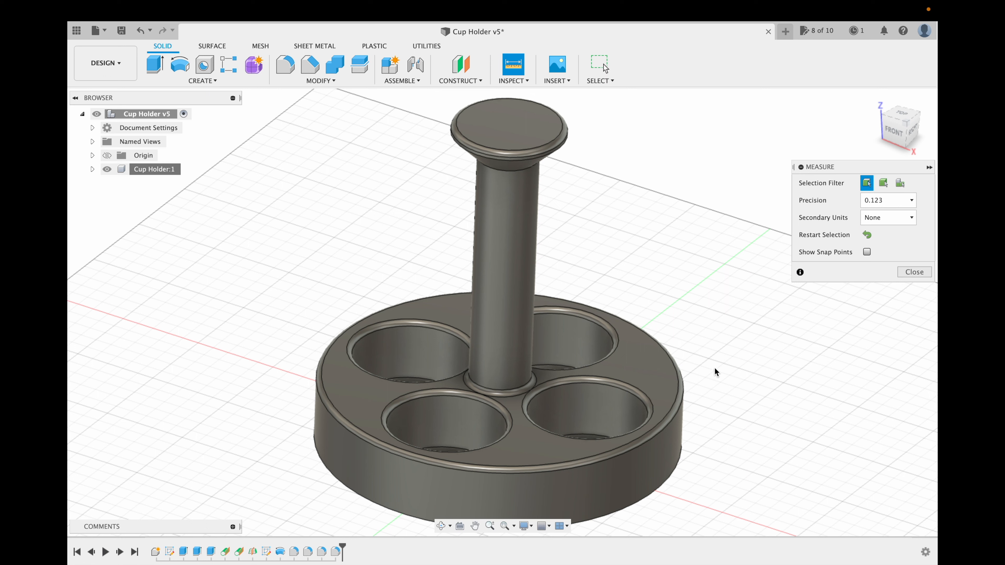
click(648, 421)
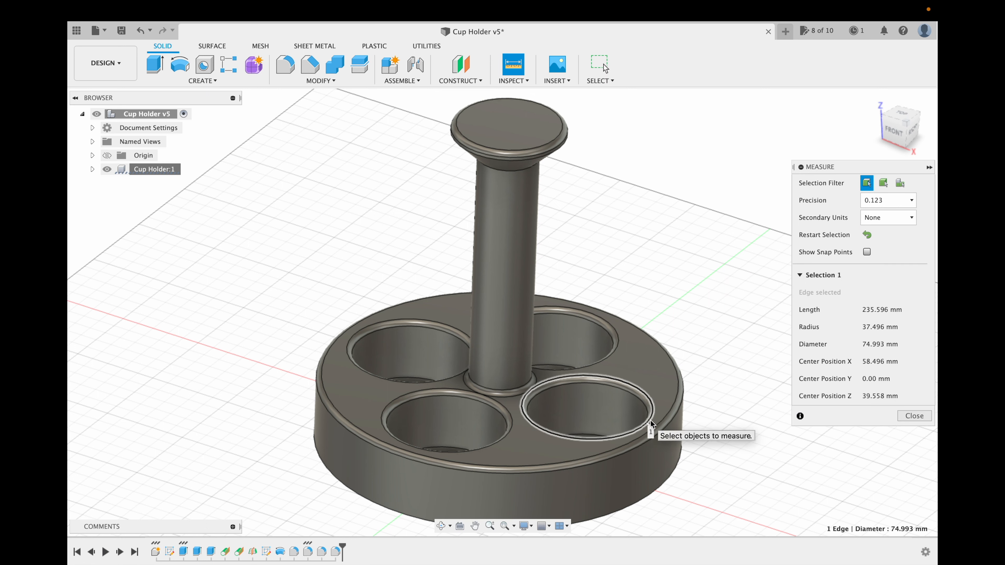
click(668, 410)
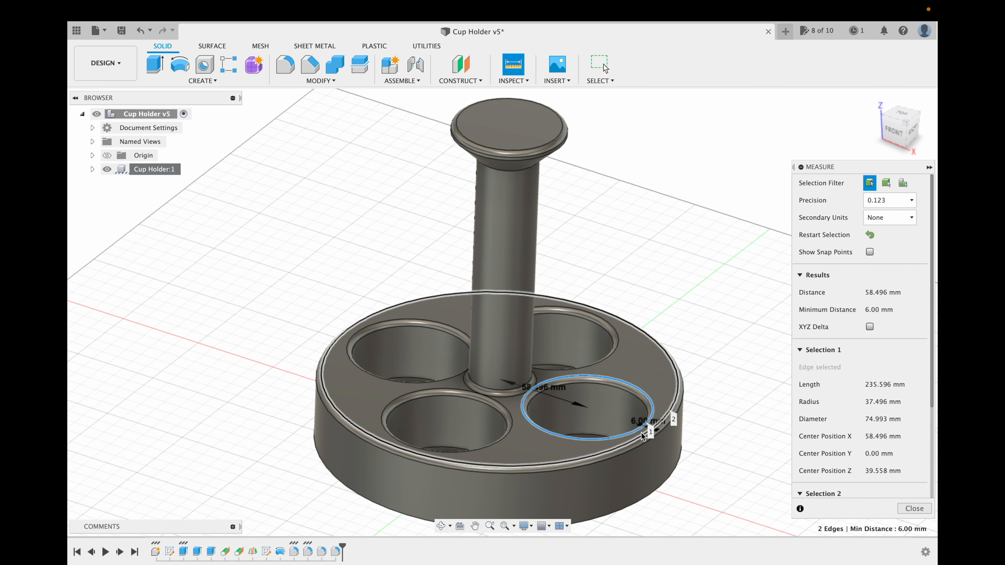
key(Escape)
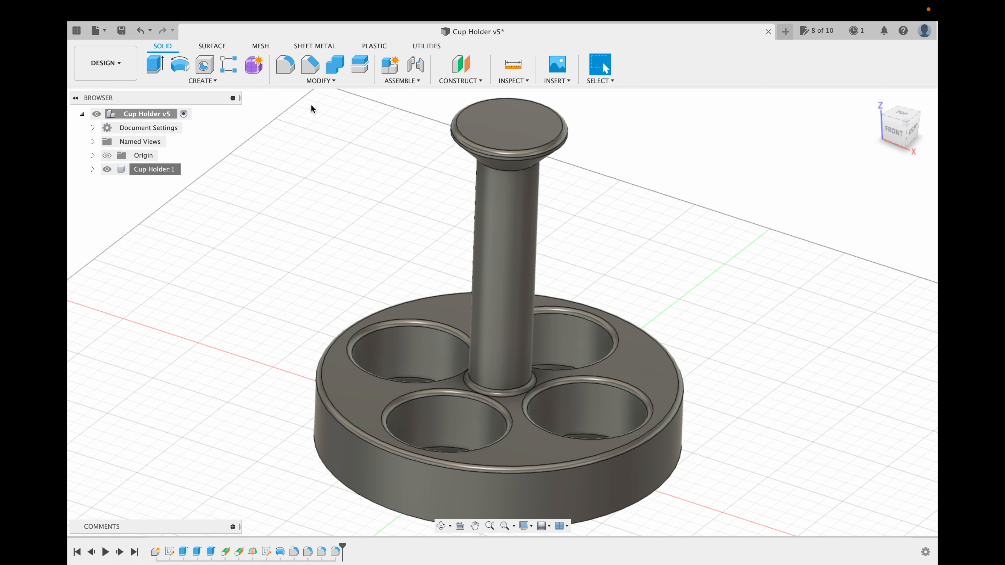
Step: Edit the base sketch so the outer circle's diameter expression ends in 6 * smooth, and finish the sketch
right_click(169, 552)
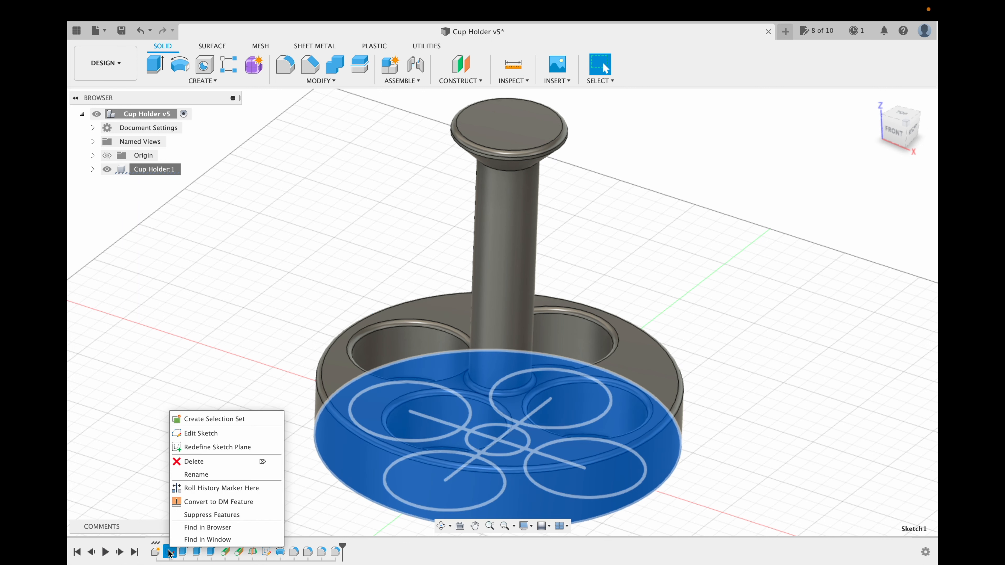
click(223, 435)
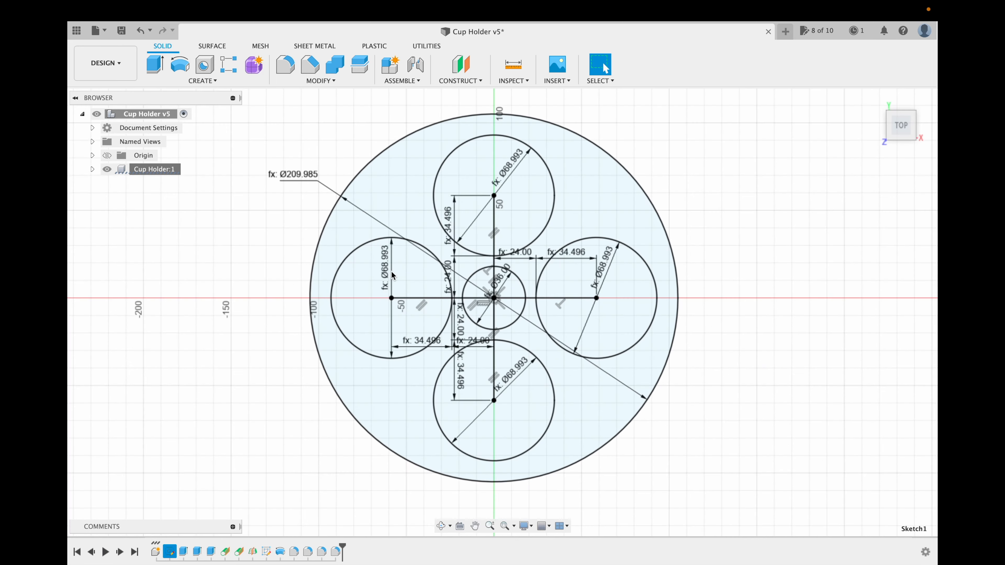
double_click(293, 180)
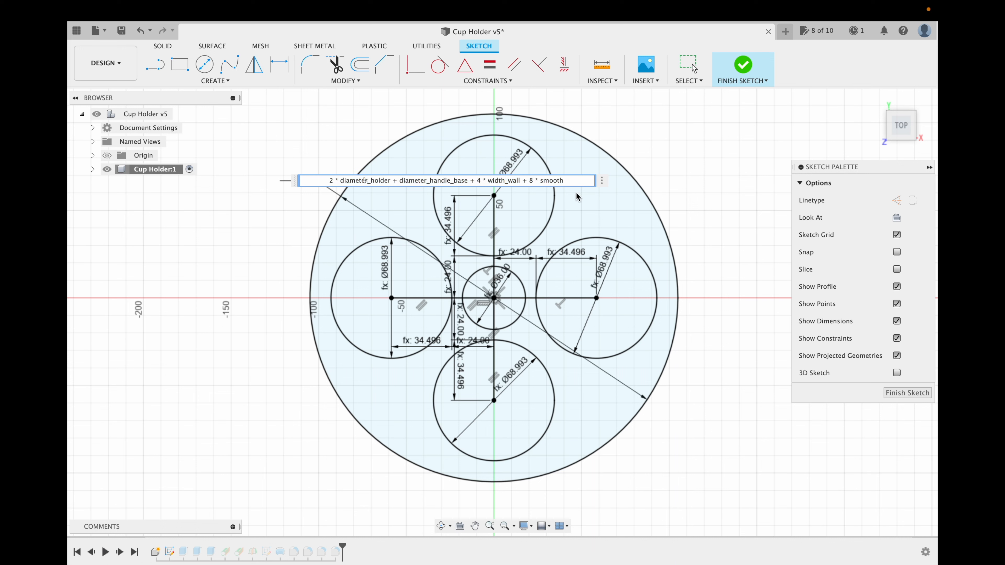
key(BackSpace)
text(6)
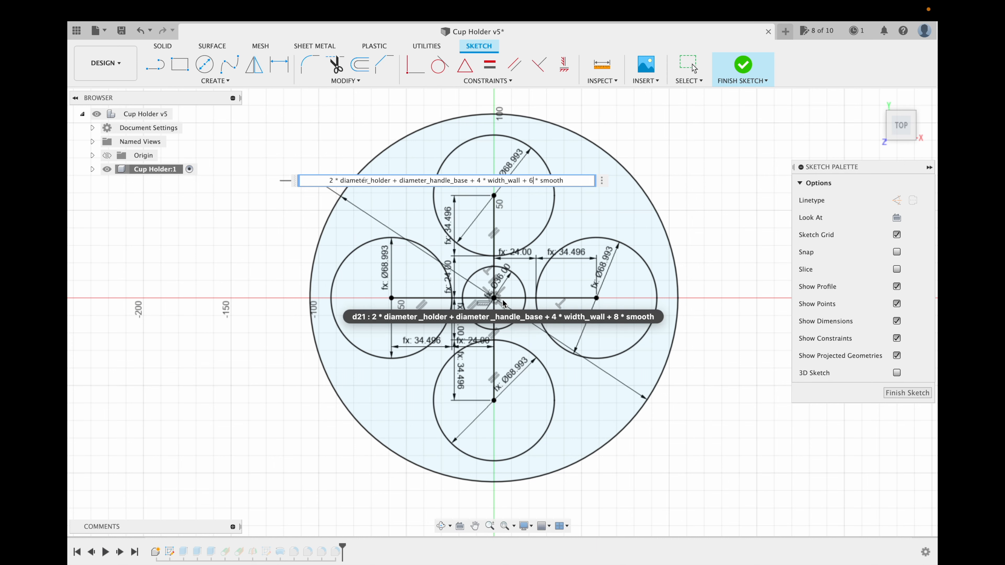
key(Return)
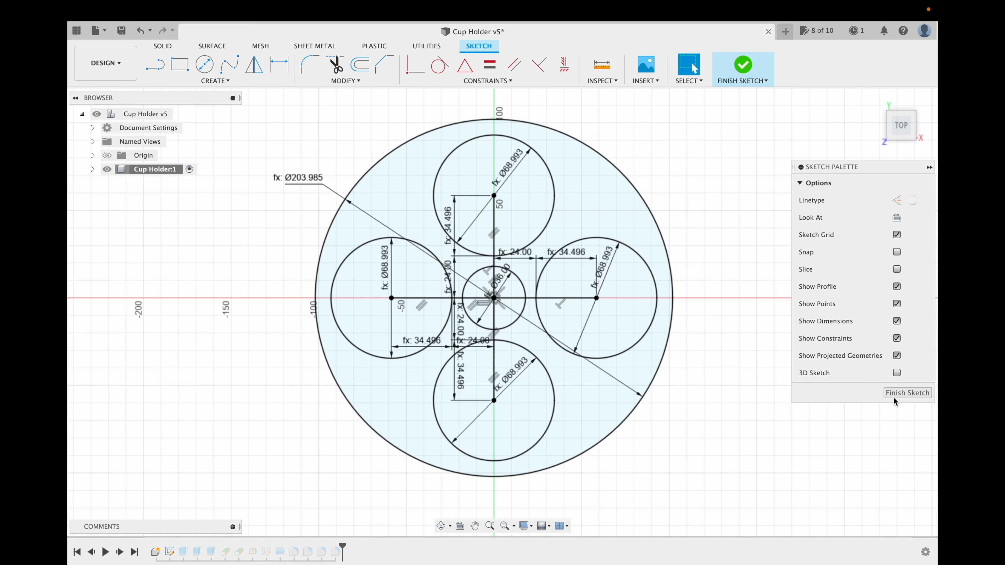
click(894, 394)
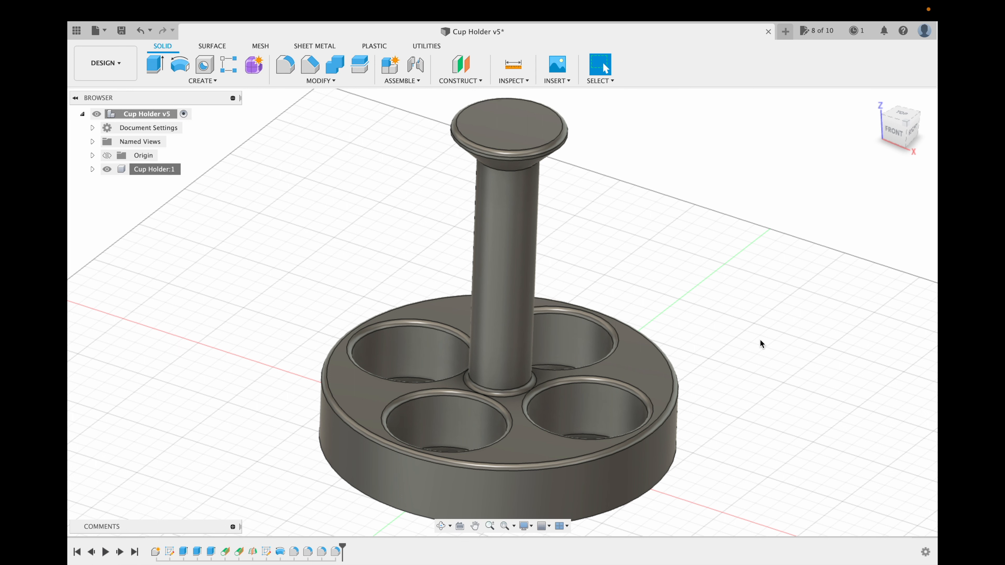
Step: Measure the minimum distance between a cup opening's outer fillet edge and the base's top edge after resizing the base
click(513, 64)
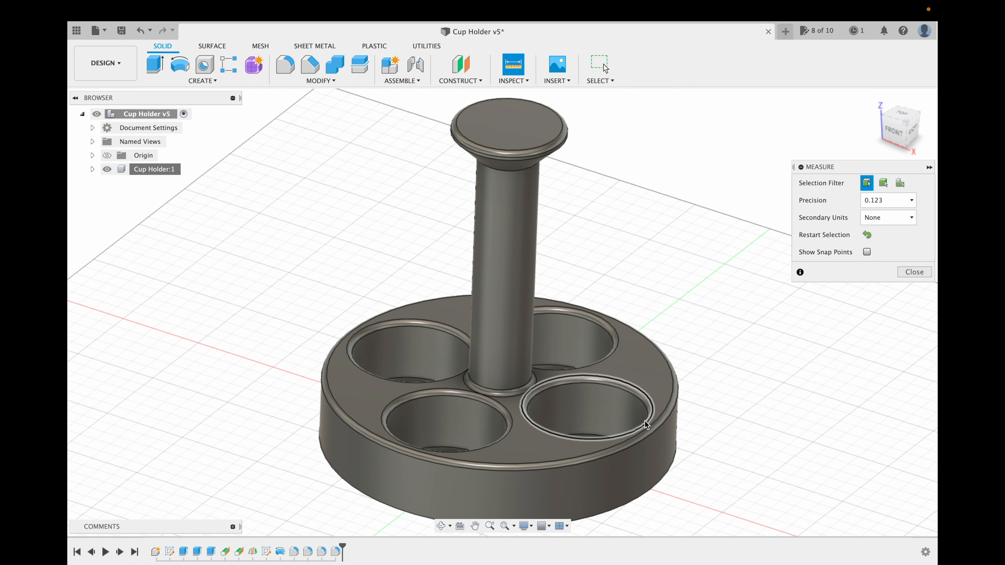
click(648, 429)
click(649, 426)
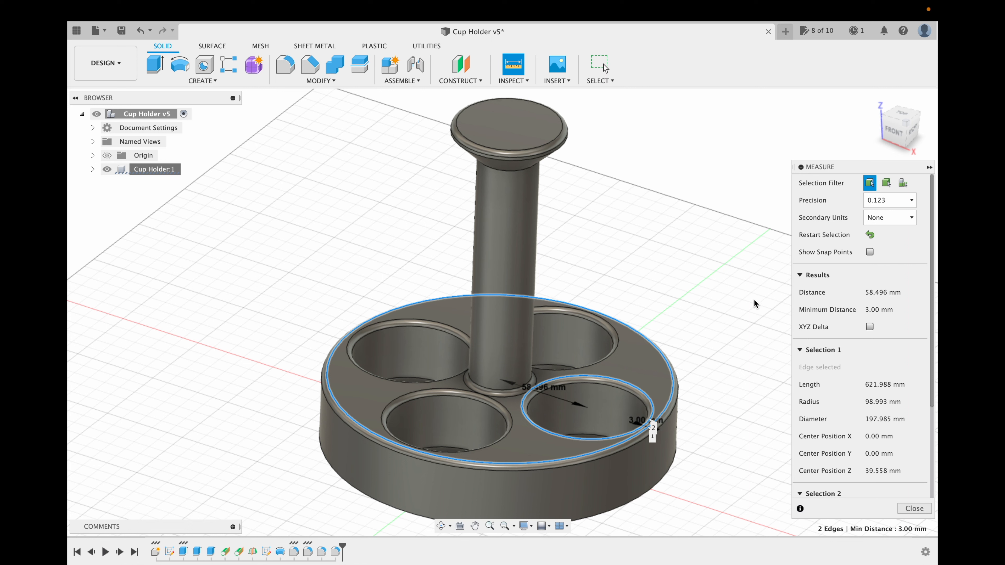
click(909, 509)
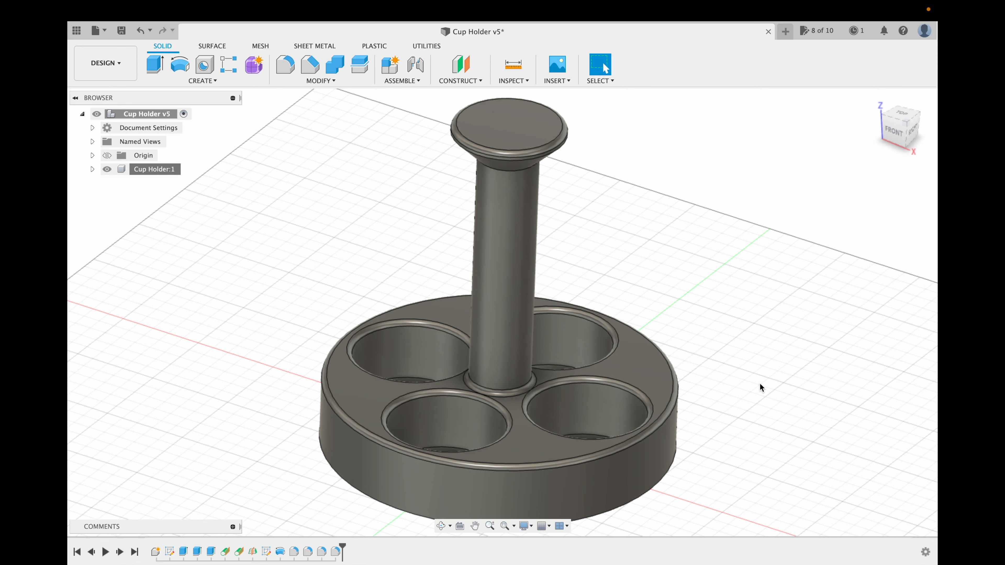
Step: Measure the diameter of the resized base's outer cylindrical face
click(513, 64)
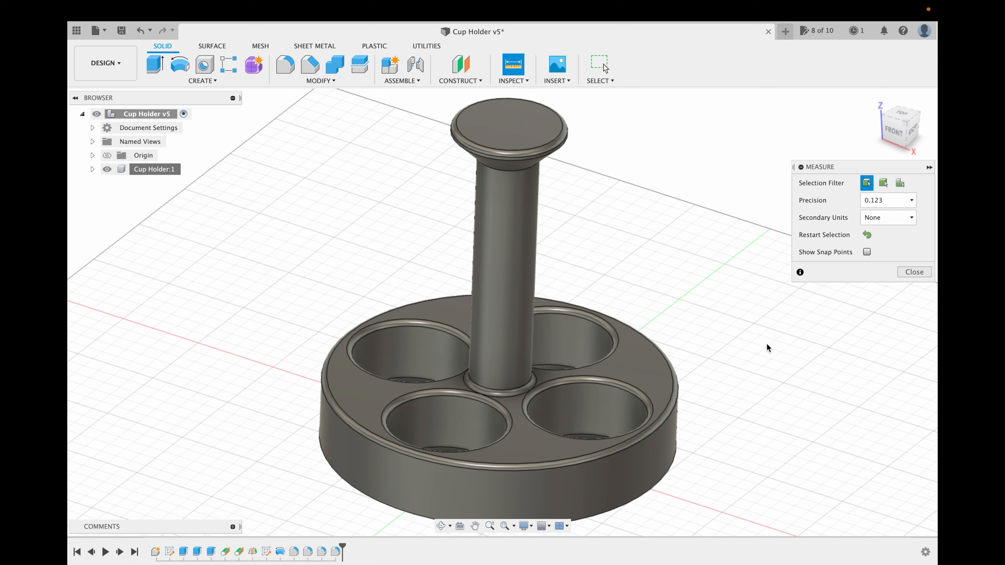
click(658, 450)
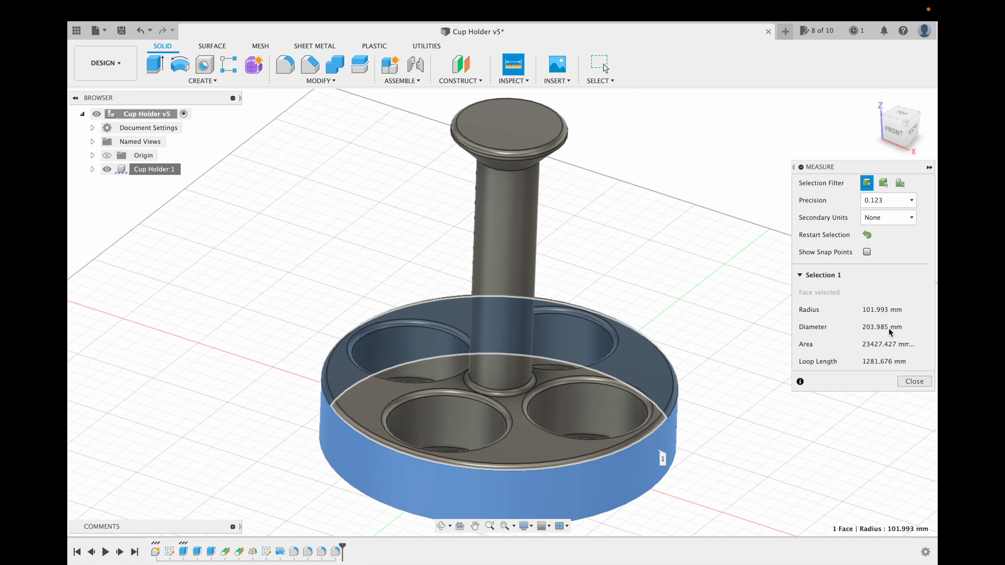
click(914, 381)
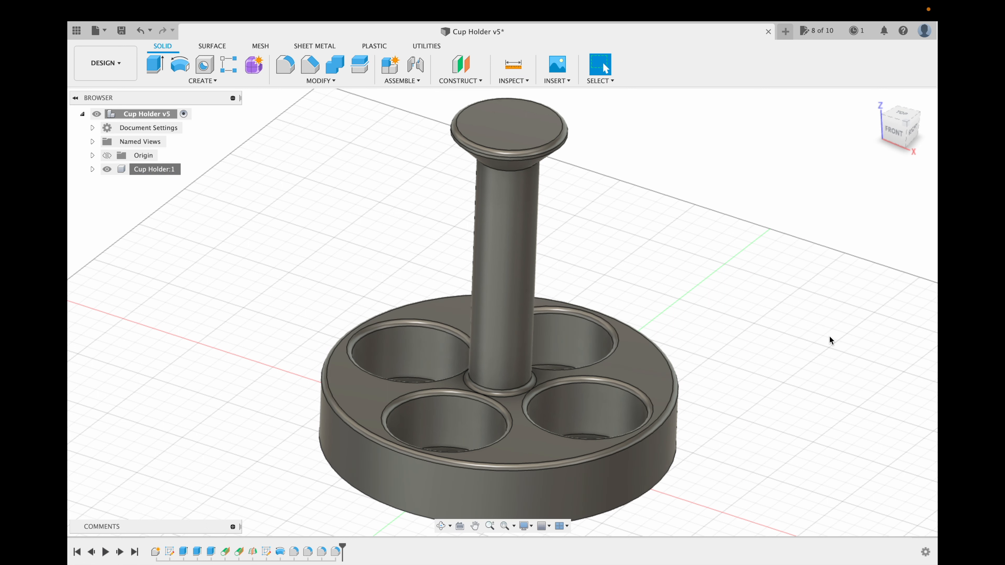
Step: Measure the cup holder's overall height from the handle's top face to the underside of the base
click(513, 65)
click(507, 128)
mouse_move(510, 393)
shift+middle_down()
mouse_move(511, 325)
mouse_move(502, 406)
shift+middle_up()
click(503, 406)
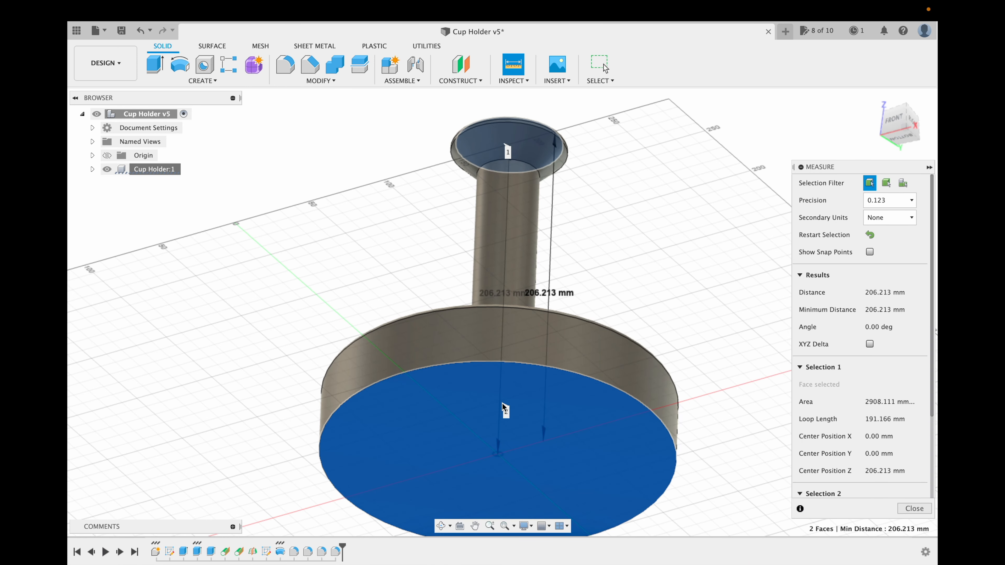
click(440, 527)
drag(488, 330, 451, 494)
key(Escape)
key(Escape)
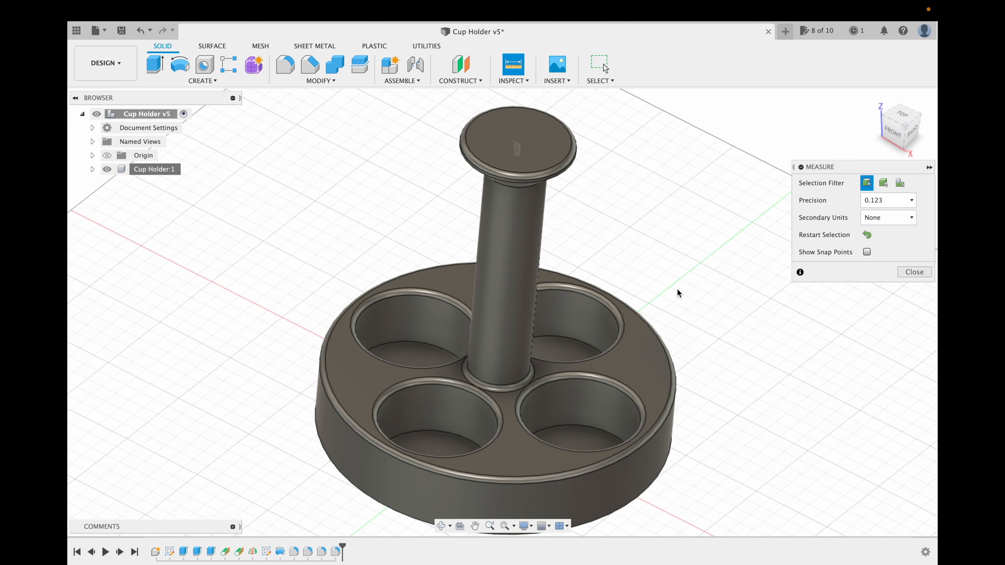
click(914, 273)
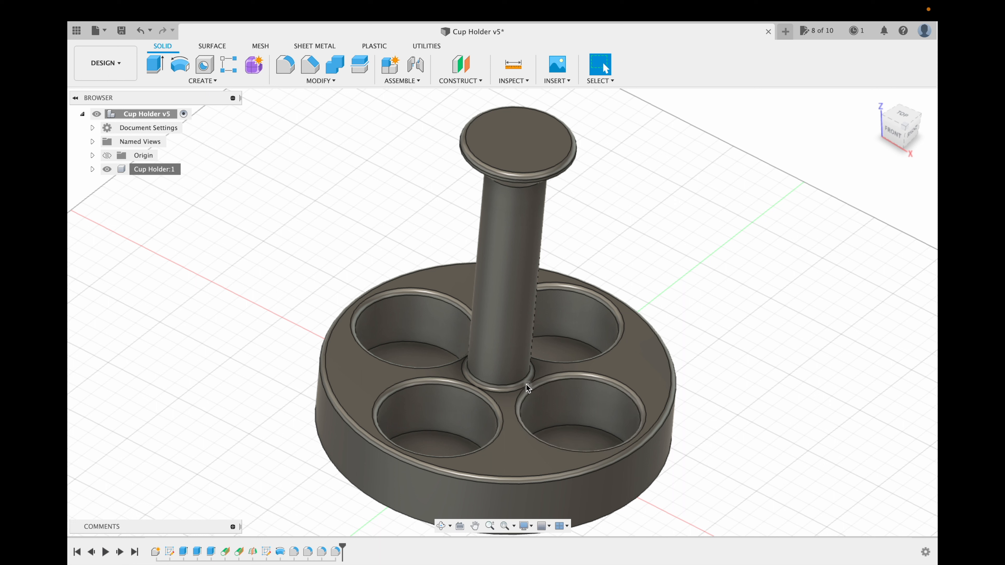
Step: Examine up close the gap between the fillet at the handle's foot and the fillets of the neighbouring cup openings
click(442, 525)
drag(480, 429, 565, 350)
key(Escape)
click(490, 526)
drag(533, 391, 531, 453)
click(475, 526)
drag(558, 417, 412, 227)
key(Escape)
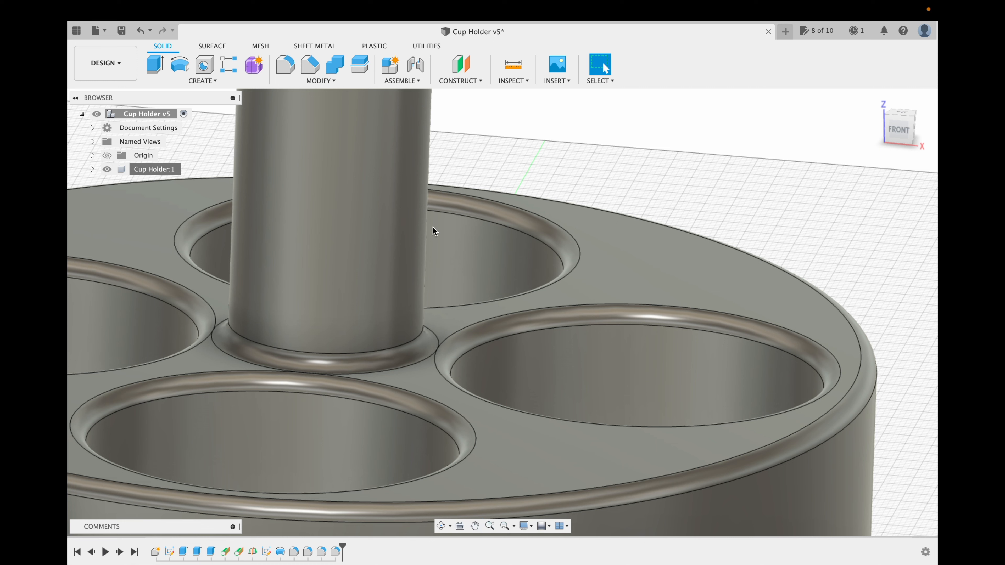
click(414, 358)
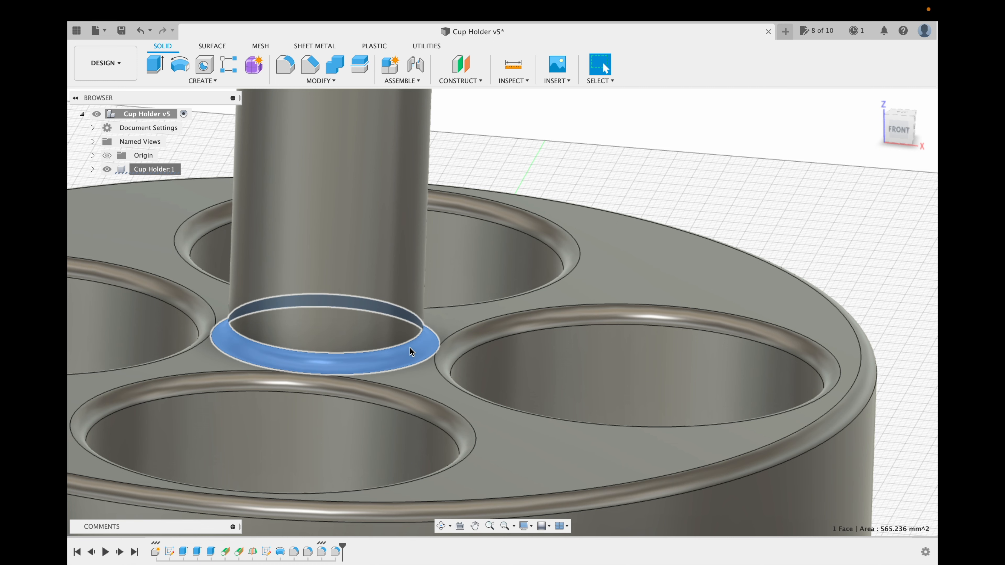
click(446, 358)
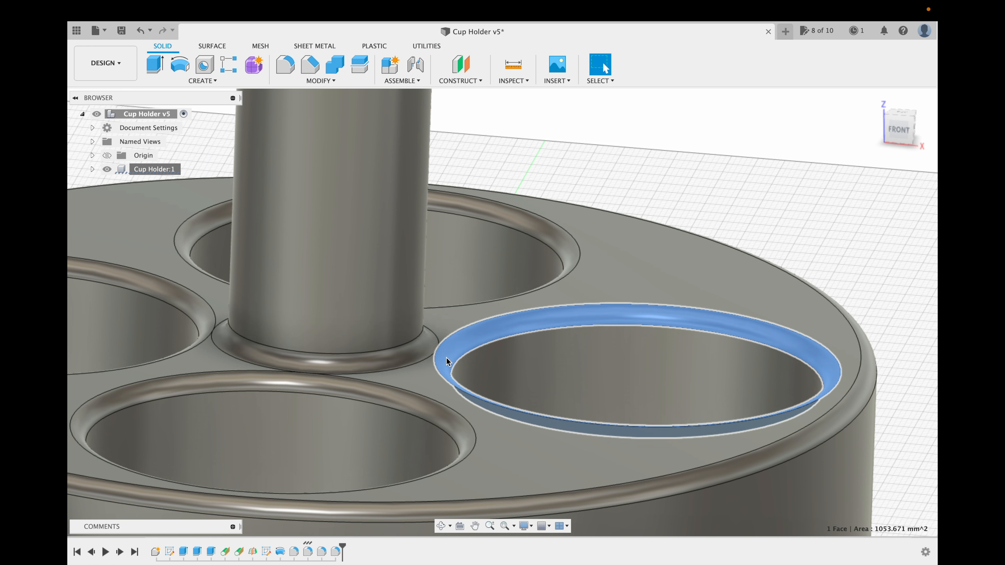
click(444, 352)
click(445, 355)
click(424, 355)
click(444, 356)
click(445, 354)
click(445, 353)
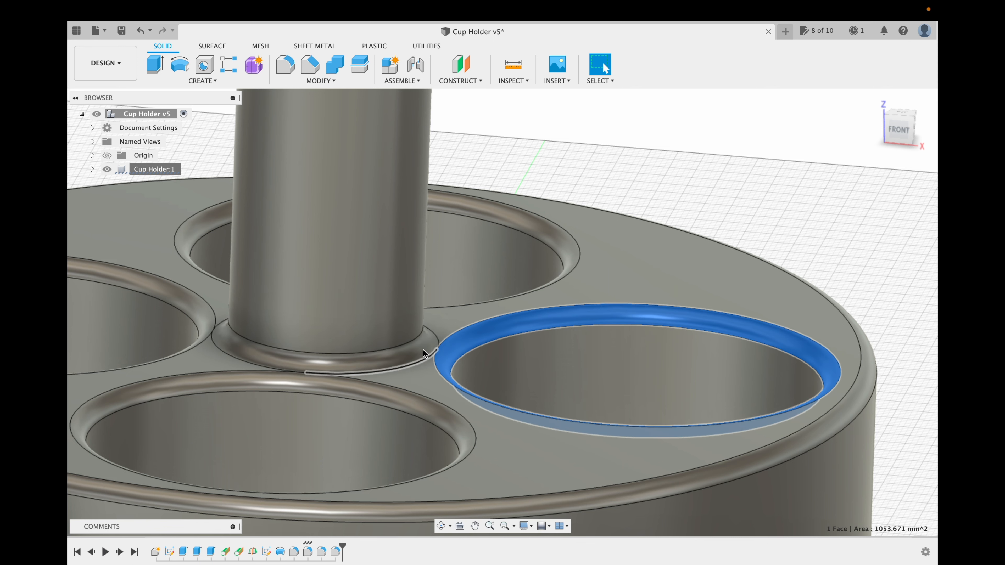
click(681, 189)
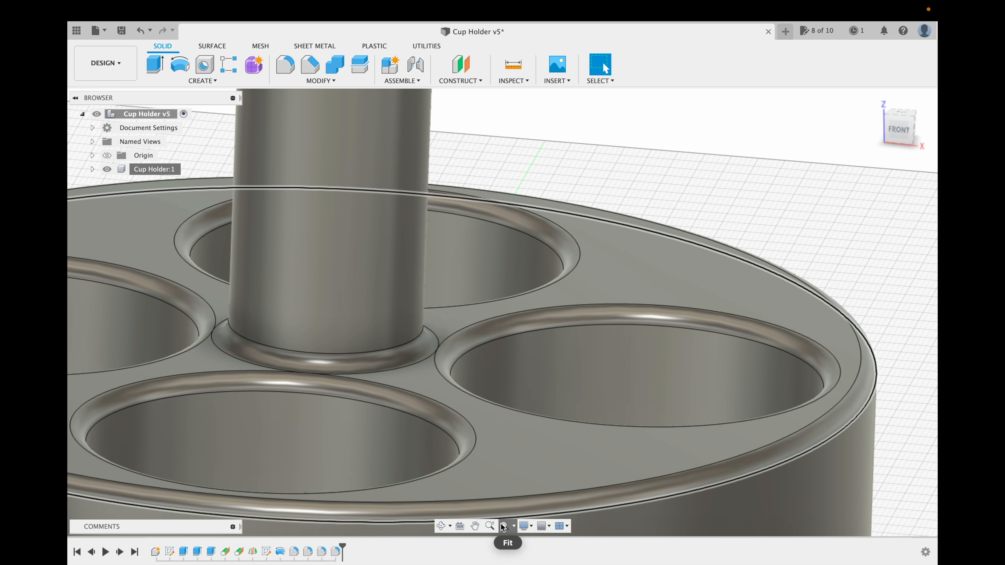
Step: Start saving the Cup Holder component as a mesh, with the whole model in view
click(502, 526)
click(441, 525)
drag(486, 356, 356, 277)
key(Escape)
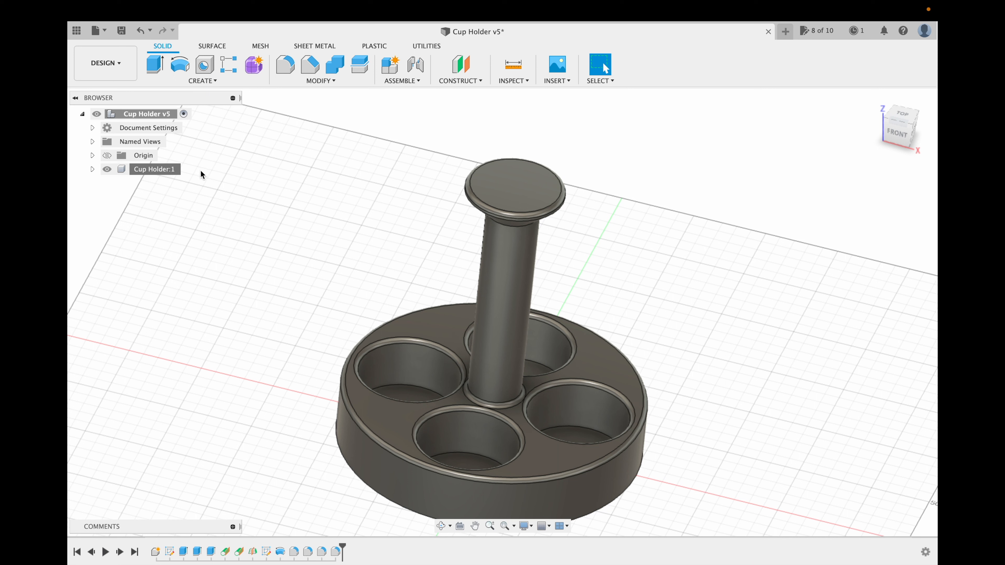
right_click(173, 171)
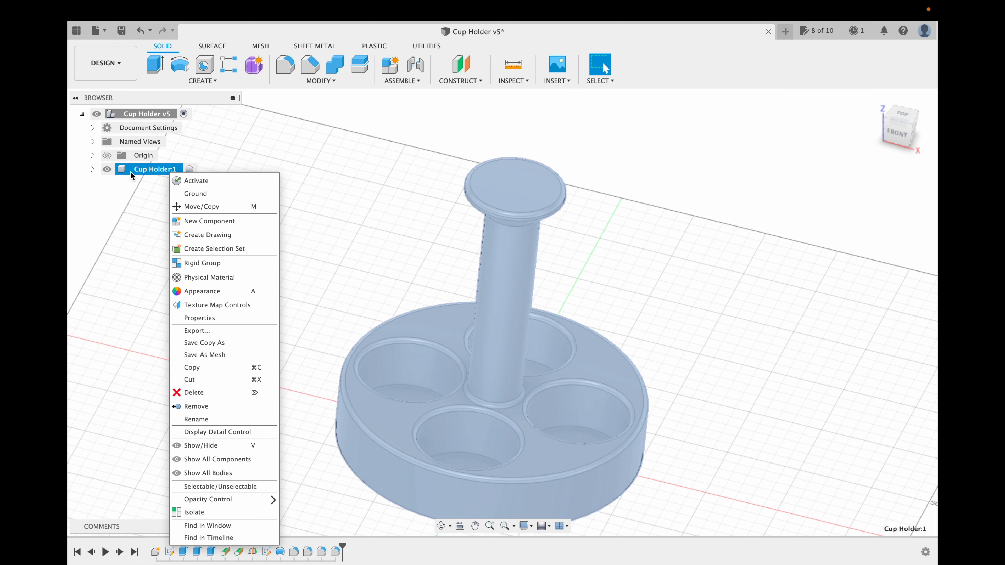
click(211, 356)
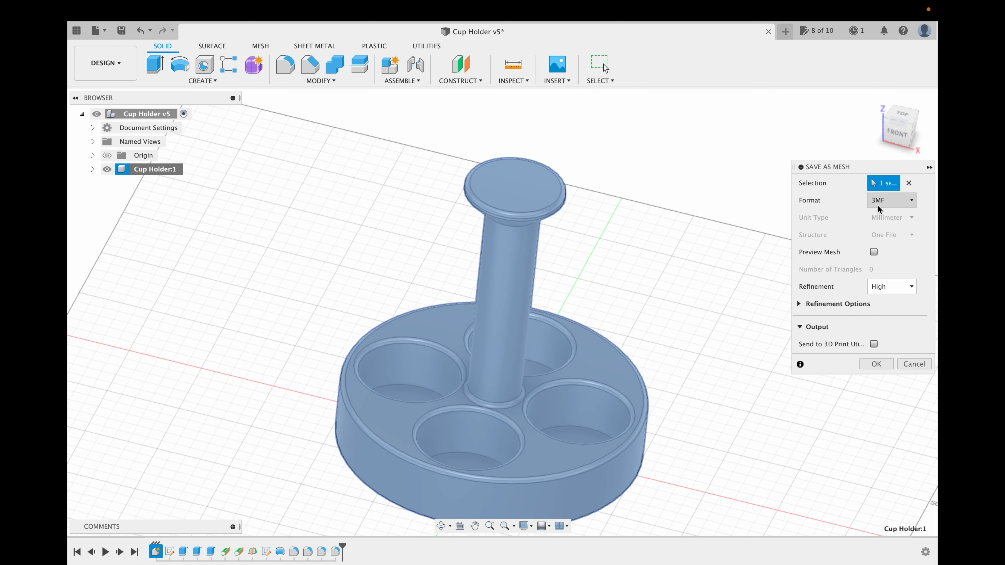